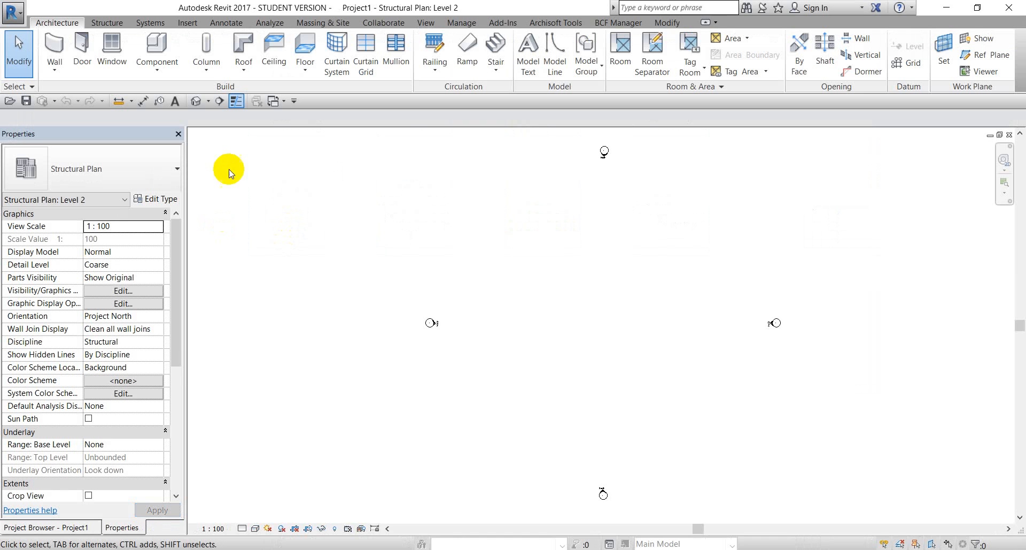
- Switch to the PowerPoint presentation and review the slides on creating levels and creating plan views
left_click(386, 549)
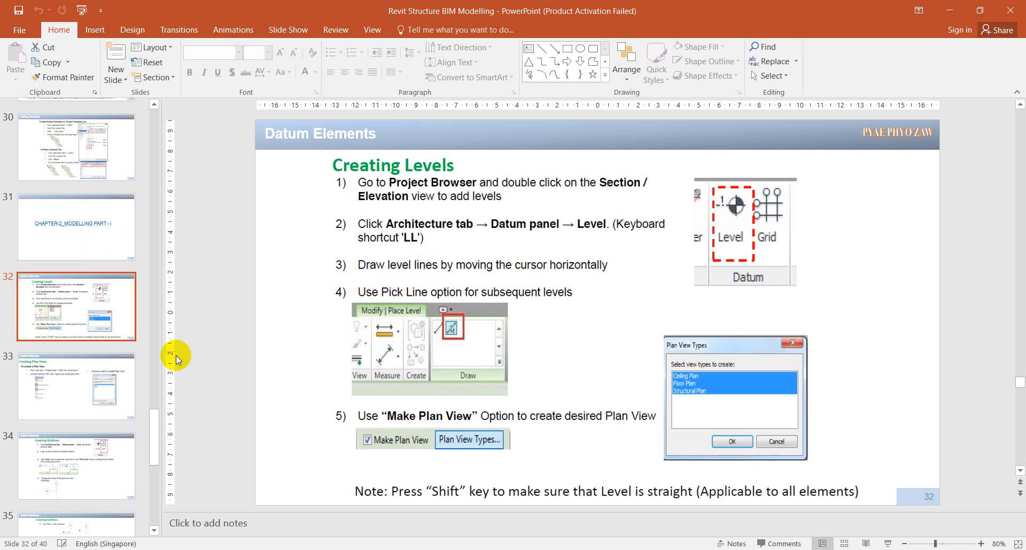
left_click(97, 382)
left_click(94, 318)
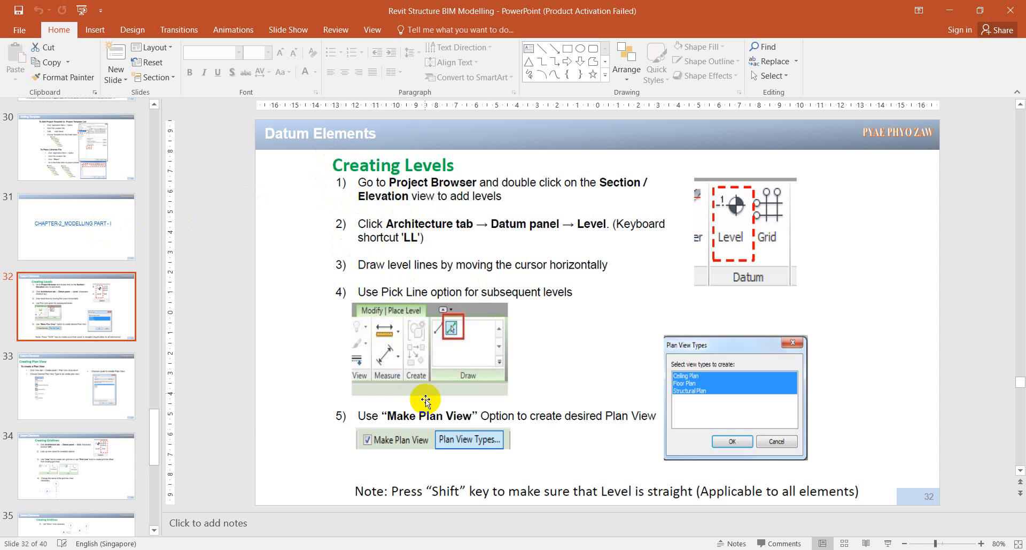
left_click(72, 395)
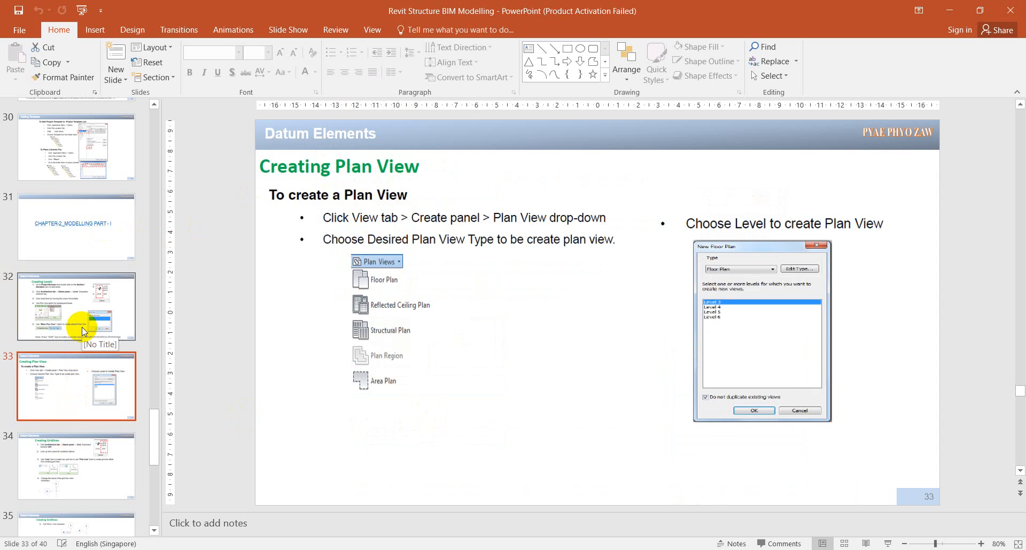
left_click(82, 327)
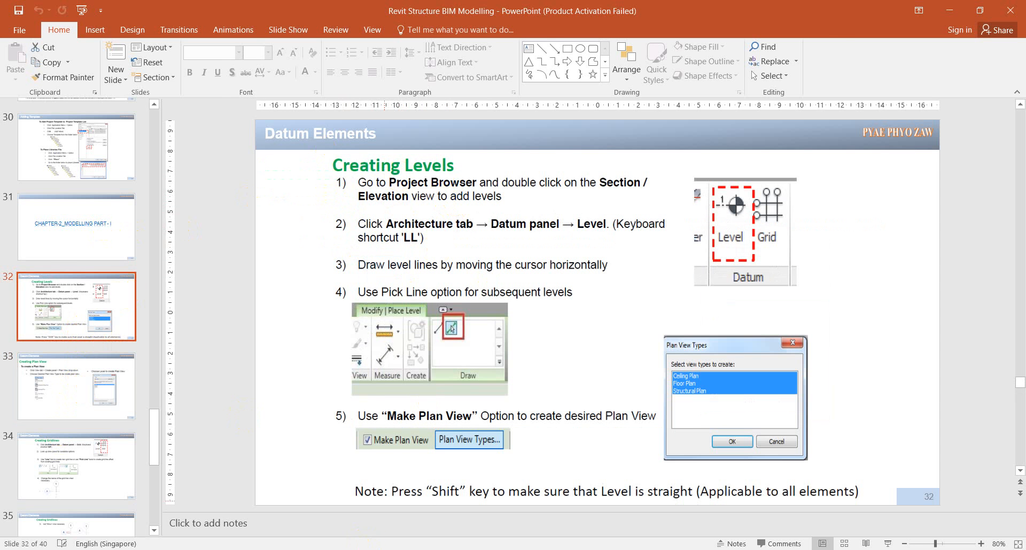
- Switch back to Revit and open the East building elevation view
key("alt+Tab")
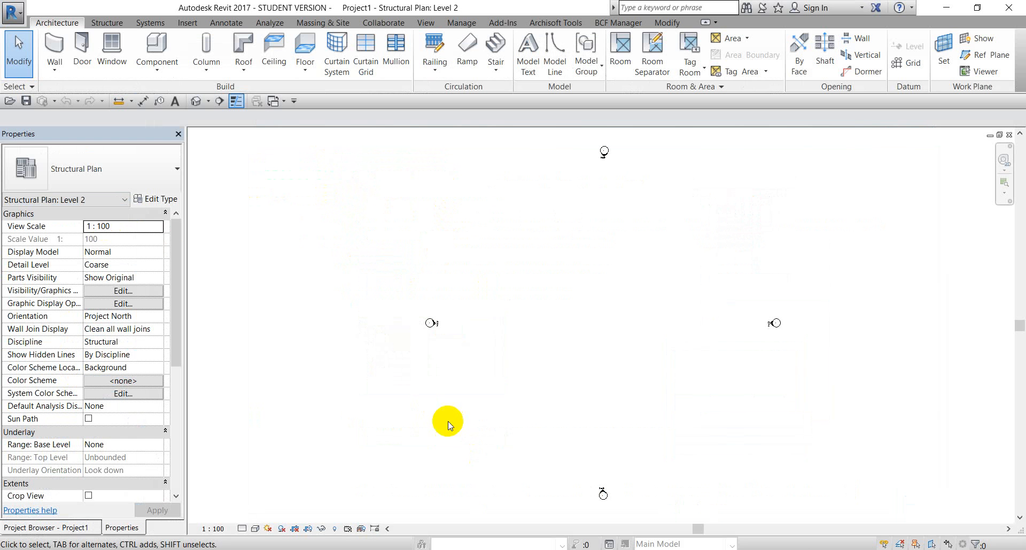
left_click(75, 528)
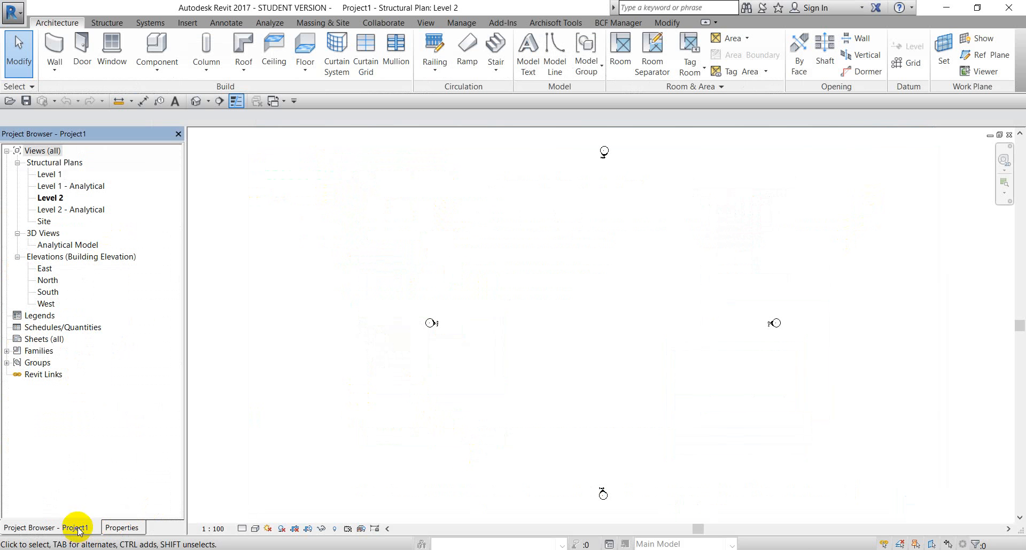
double_click(45, 269)
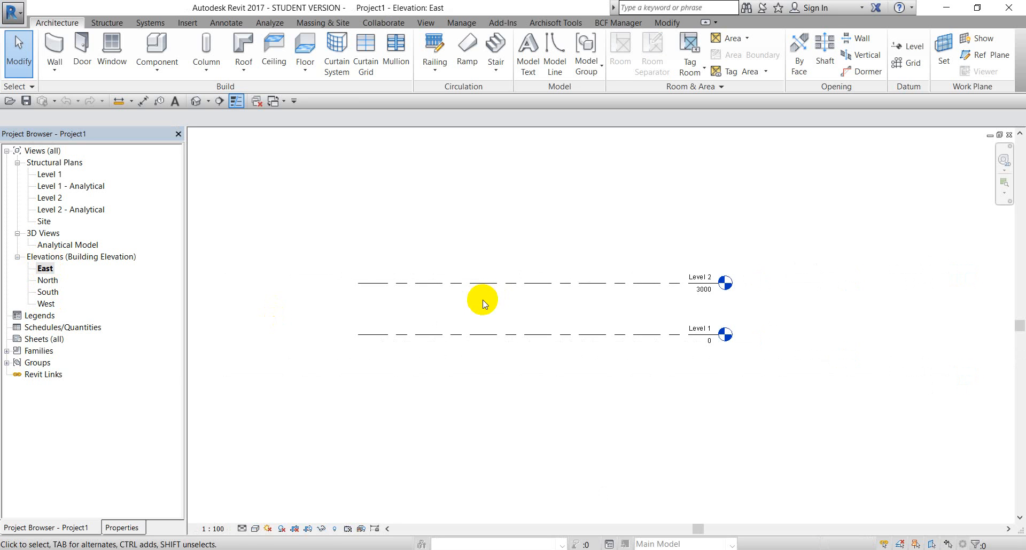
scroll(482, 302, "up", 2)
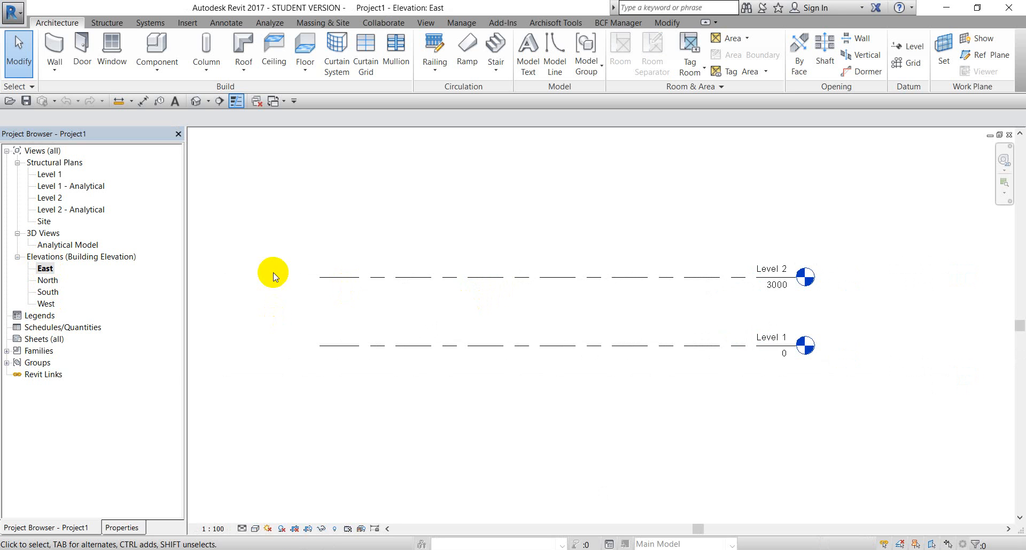
- Delete the Level 1 - Analytical and Level 2 - Analytical structural plan views from the project
left_click(70, 186)
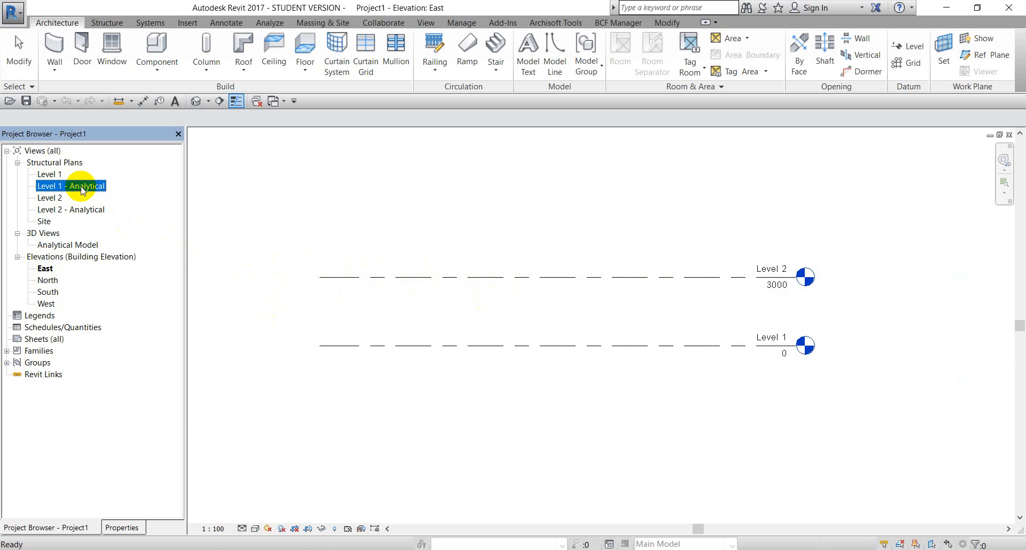
right_click(83, 191)
left_click(133, 330)
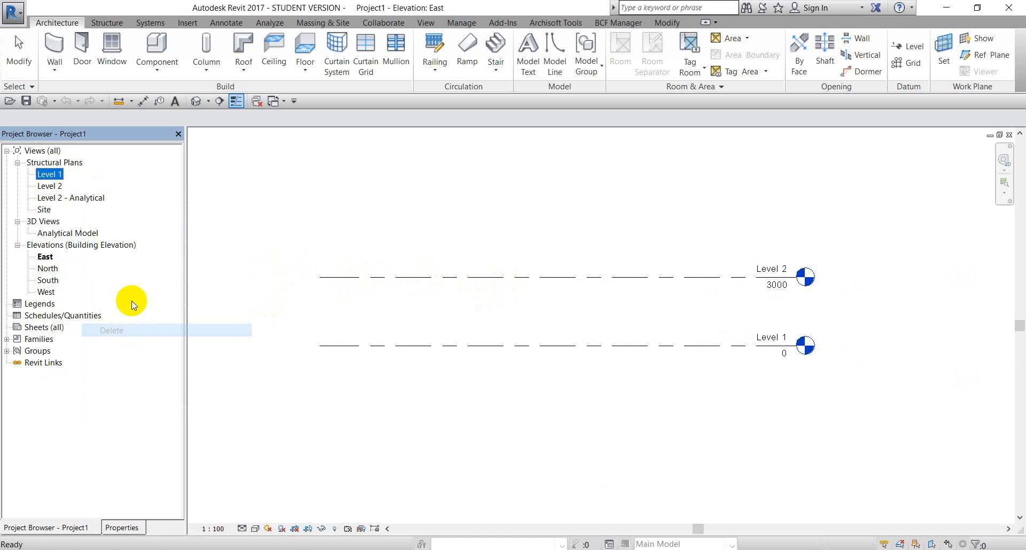
left_click(85, 197)
right_click(84, 201)
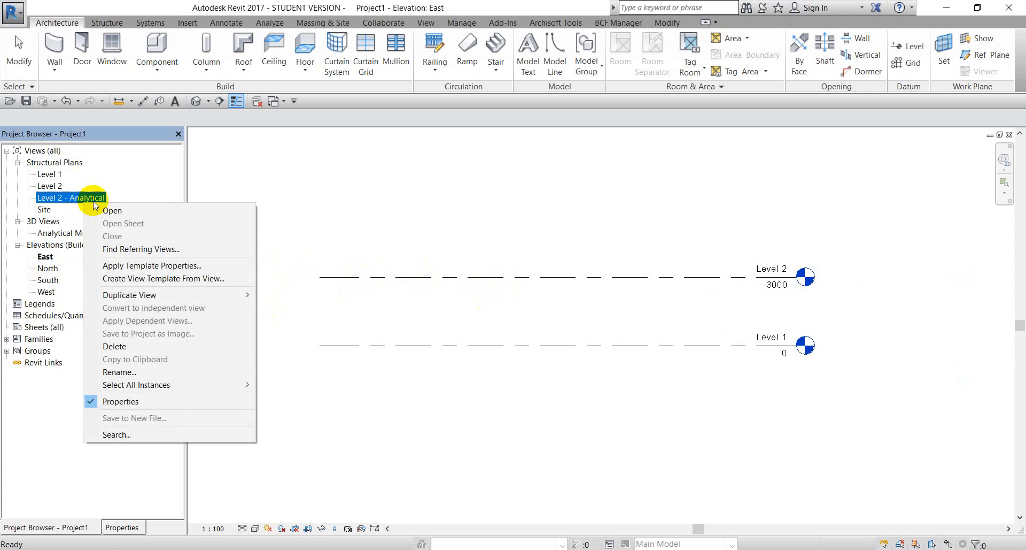
left_click(126, 347)
left_click(50, 174)
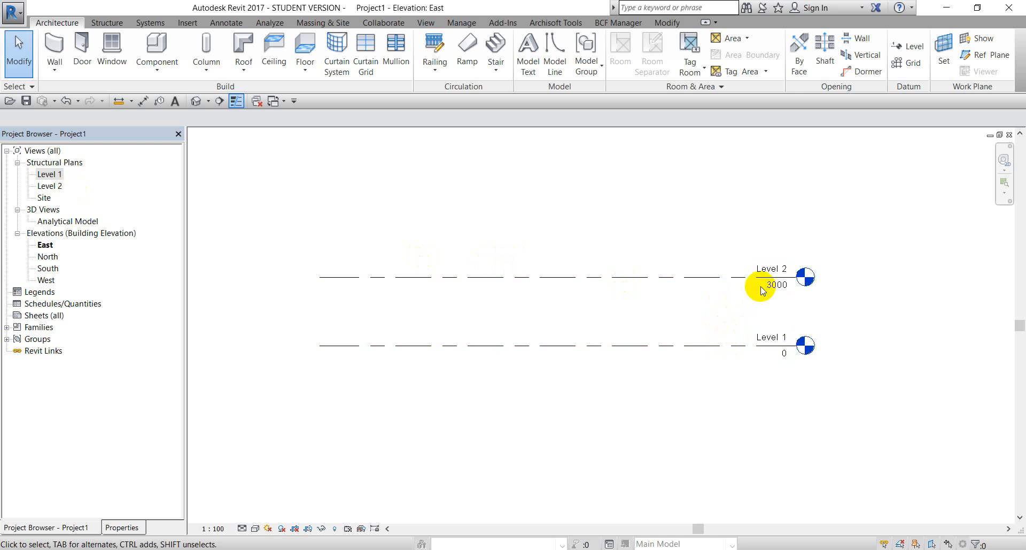
scroll(672, 299, "down", 3)
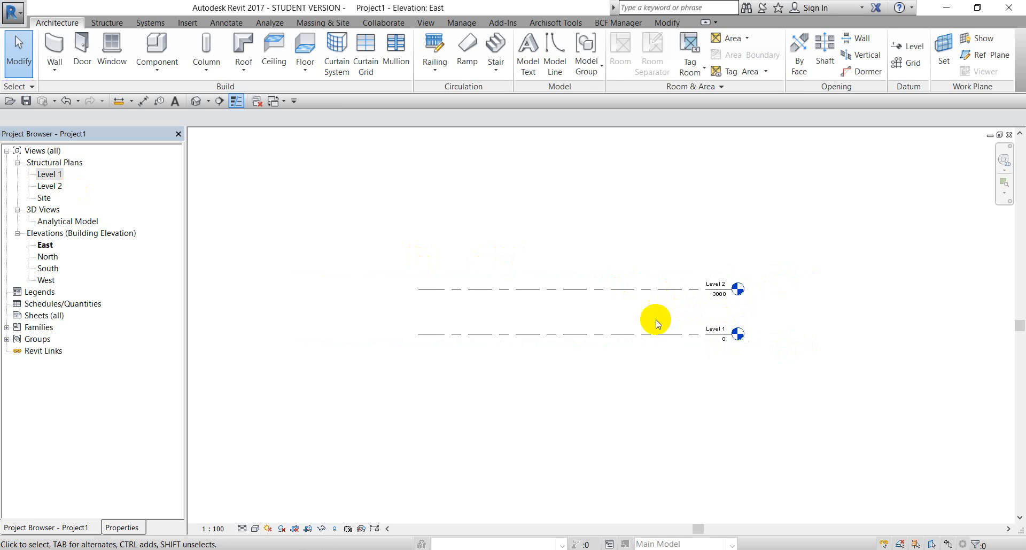
middle_click_drag(658, 324, 642, 347)
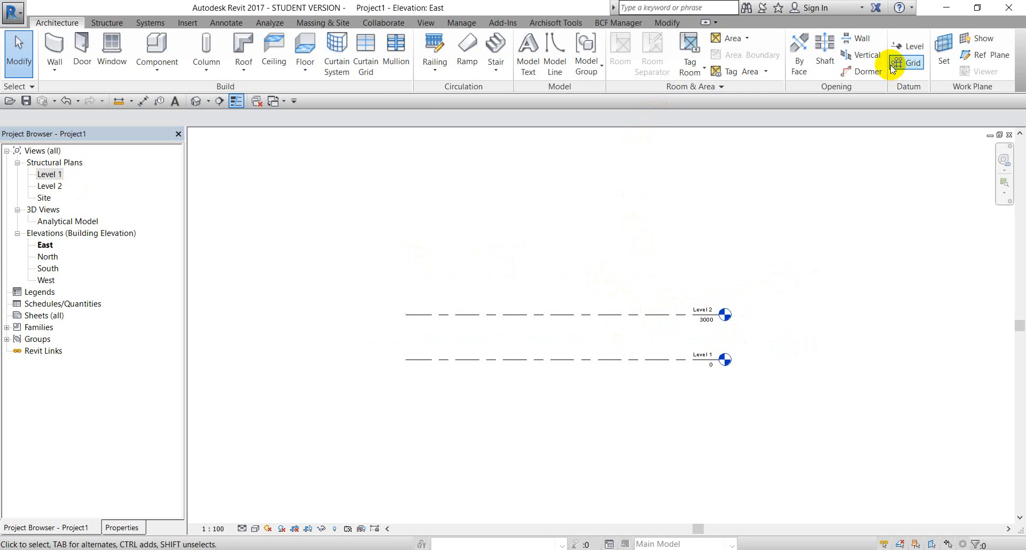
left_click(105, 22)
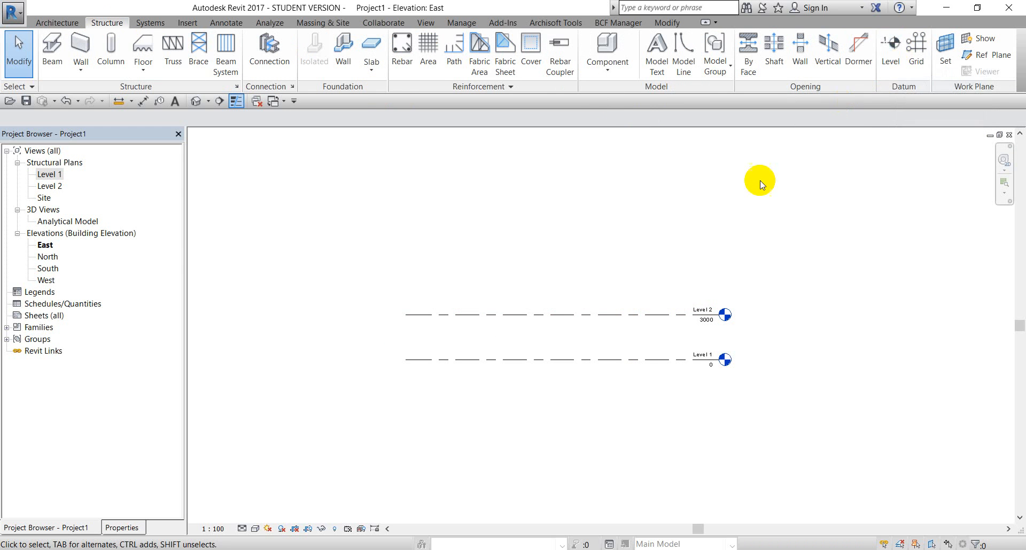
scroll(658, 315, "up", 2)
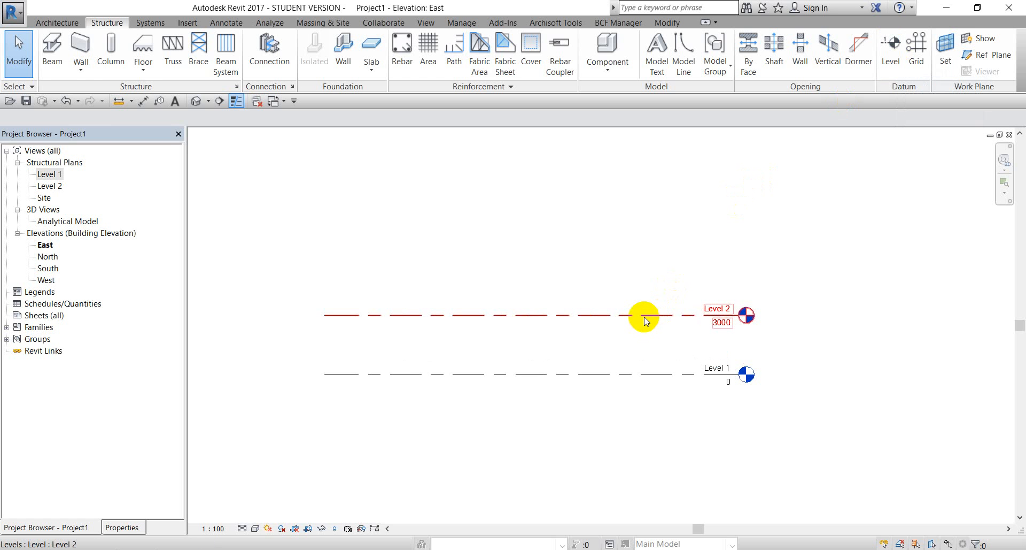
left_click(613, 319)
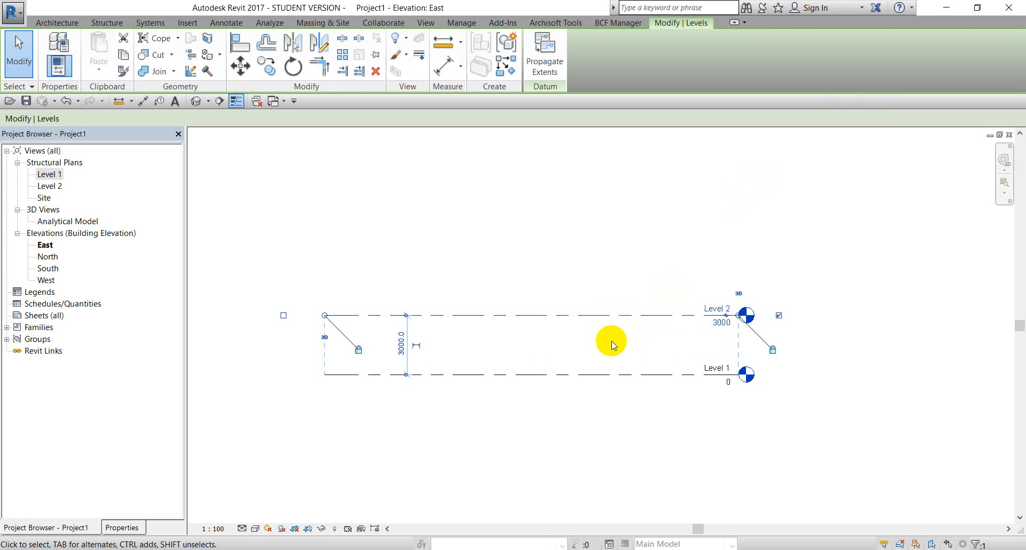
left_click(608, 341)
left_click(602, 316)
key("l")
key("l")
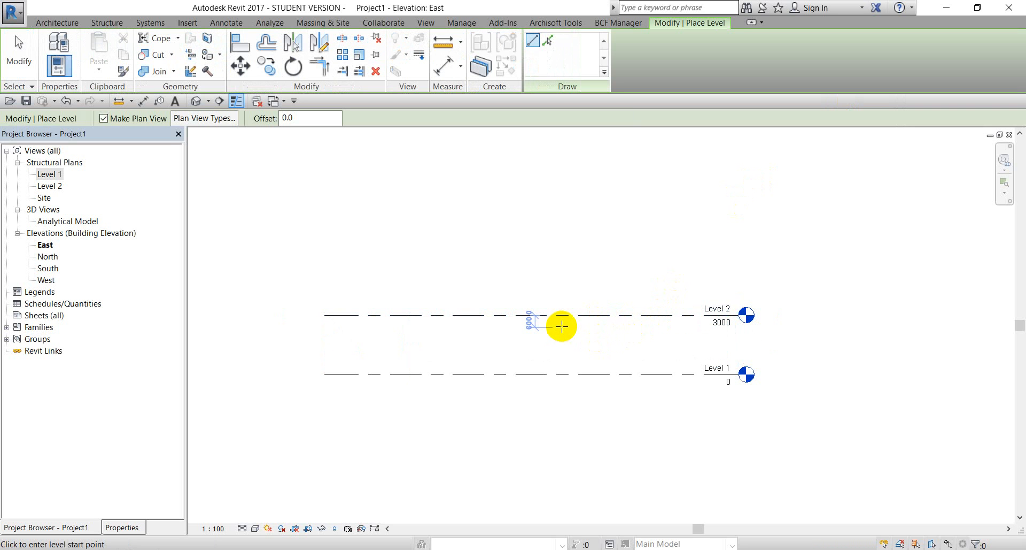
key("Escape")
key("Escape")
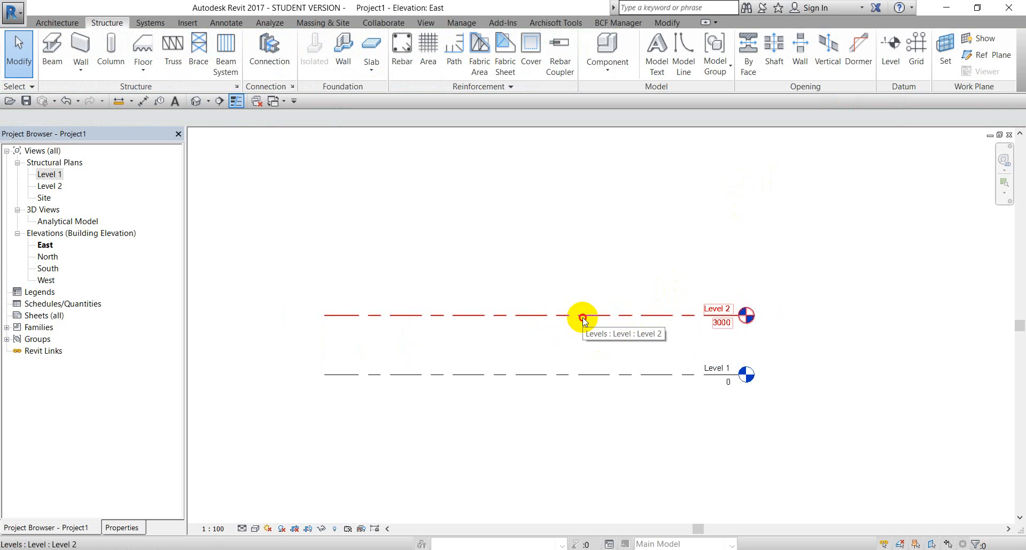
left_click(584, 320)
key("l")
key("l")
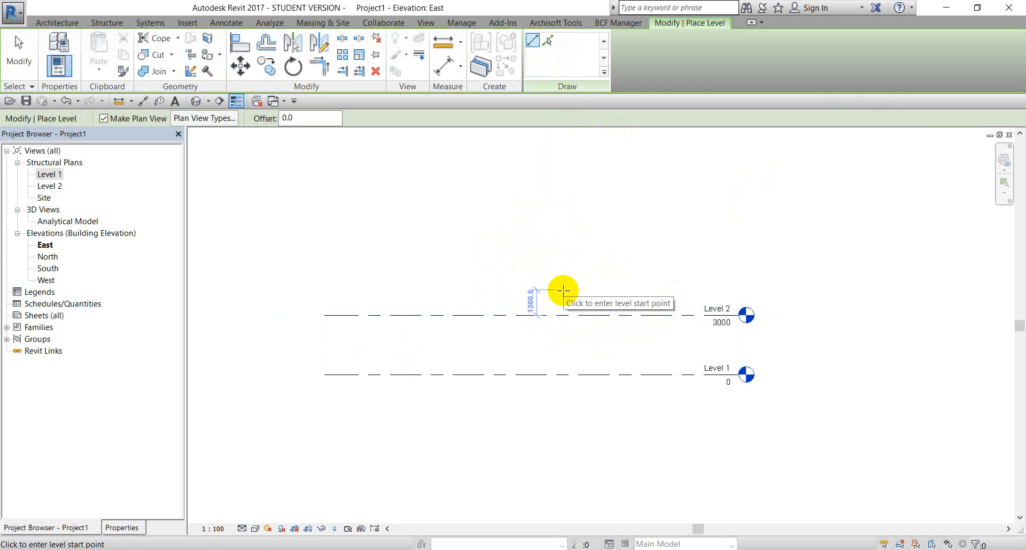
key("Escape")
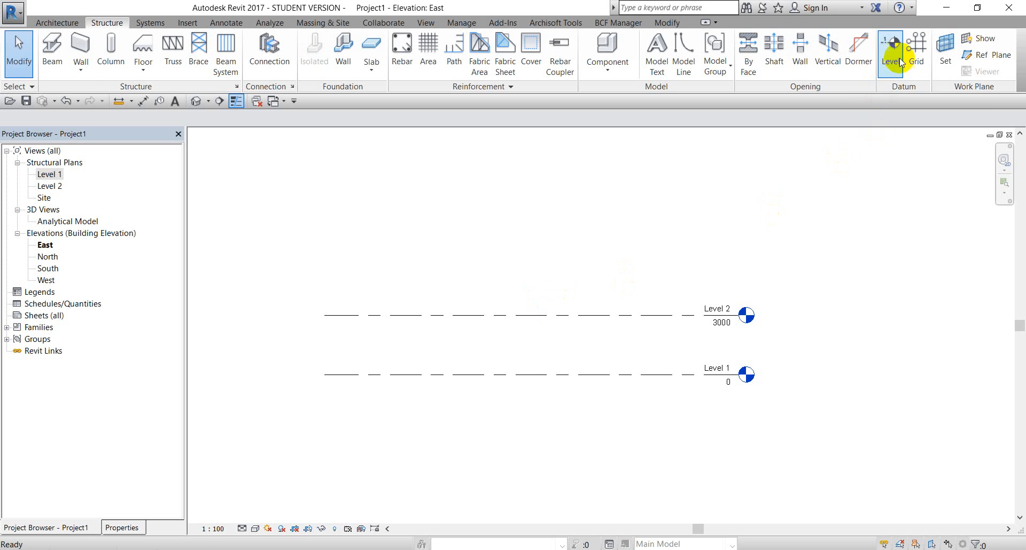
- Draw two new level lines above Level 2, spaced about 2500 apart and aligned with the ends of the existing levels
left_click(897, 59)
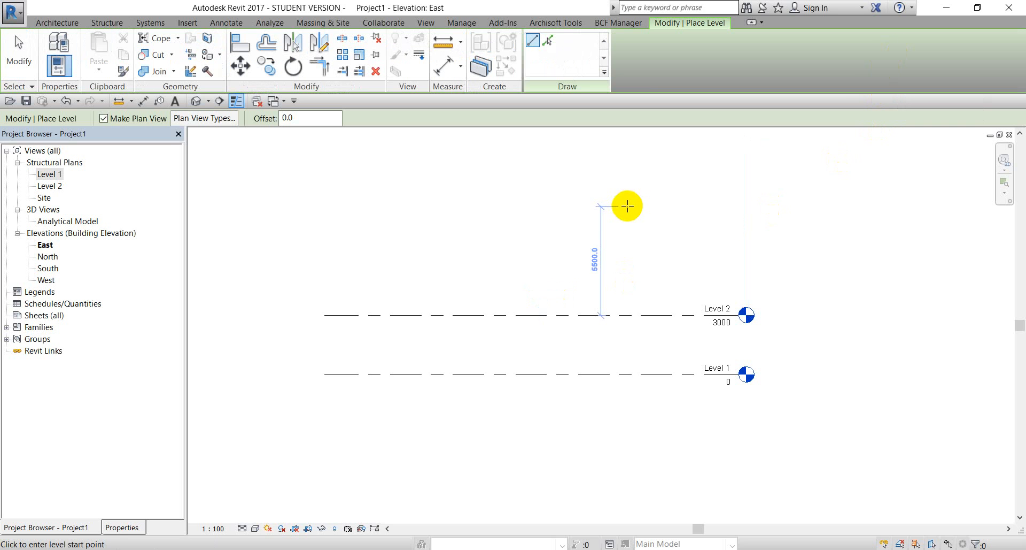
scroll(481, 317, "up", 1)
scroll(476, 318, "up", 1)
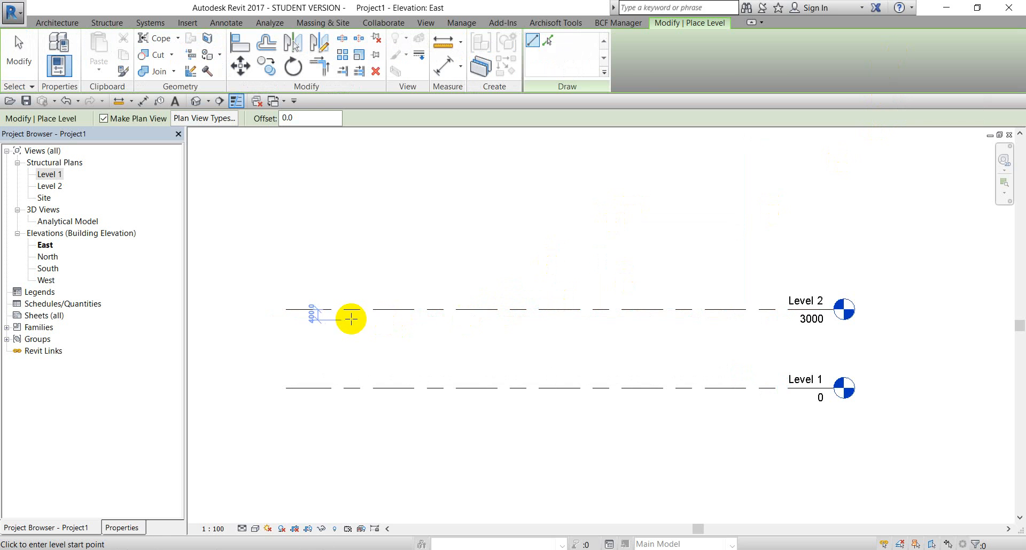
scroll(309, 302, "down", 1)
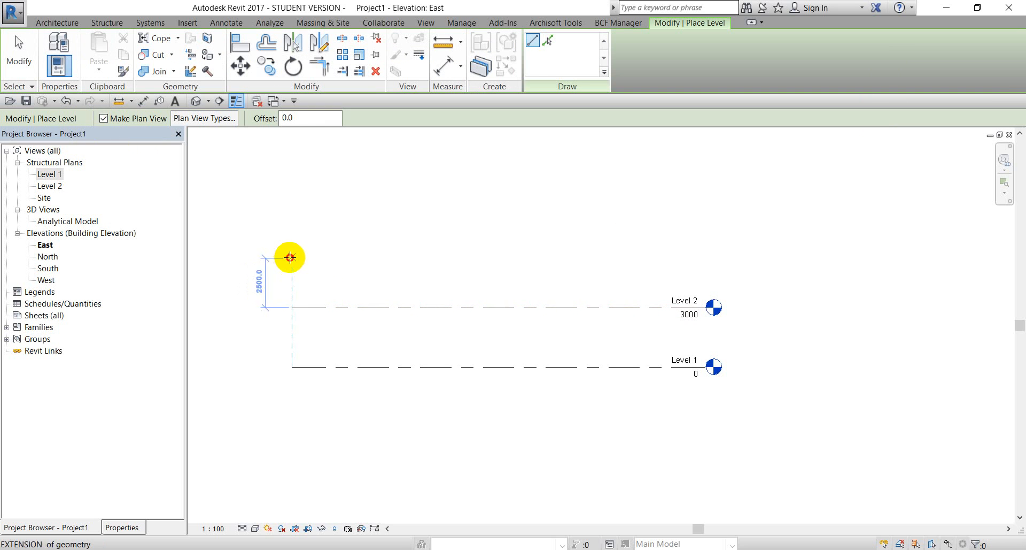
left_click(290, 257)
left_click(698, 249)
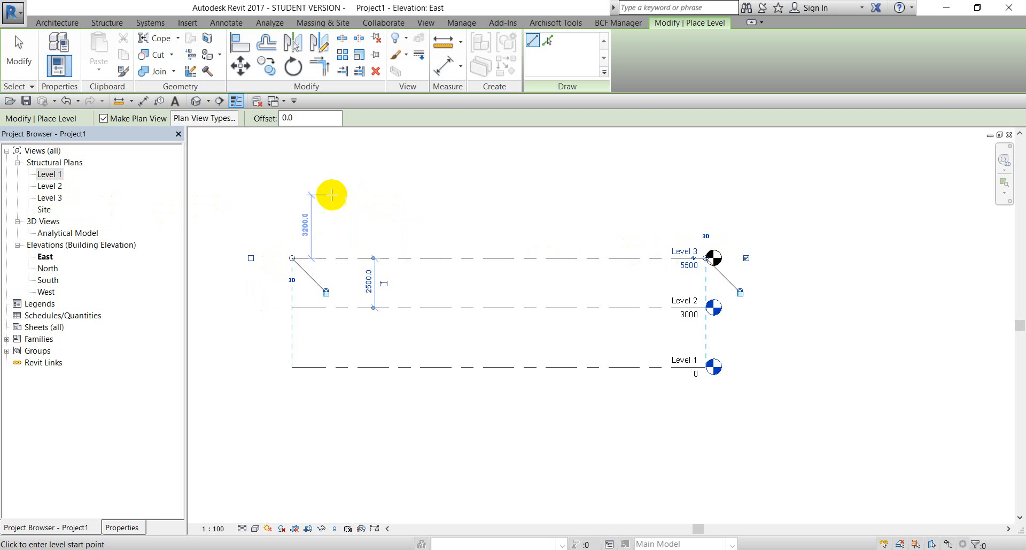
left_click(293, 208)
left_click(686, 210)
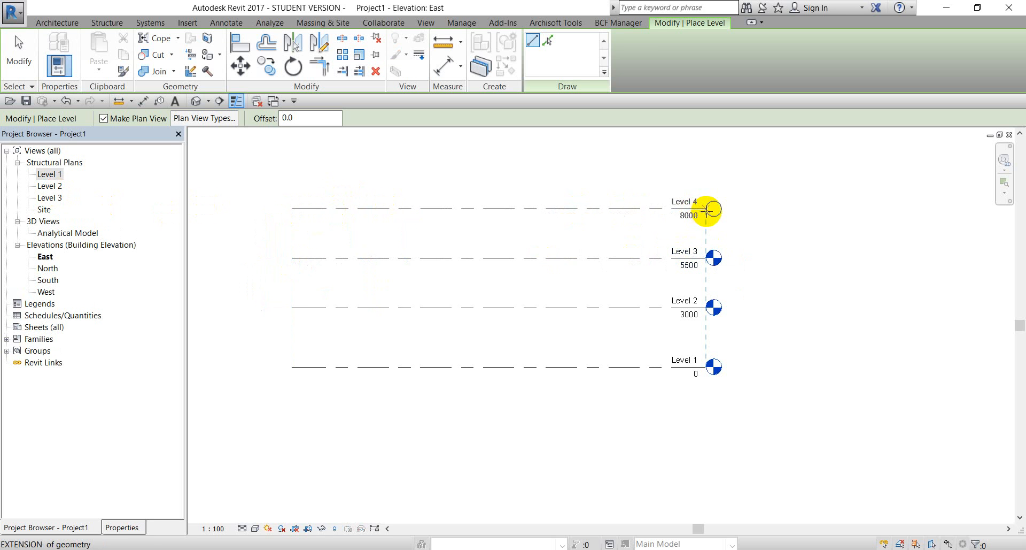
right_click(588, 174)
left_click(607, 181)
right_click(585, 156)
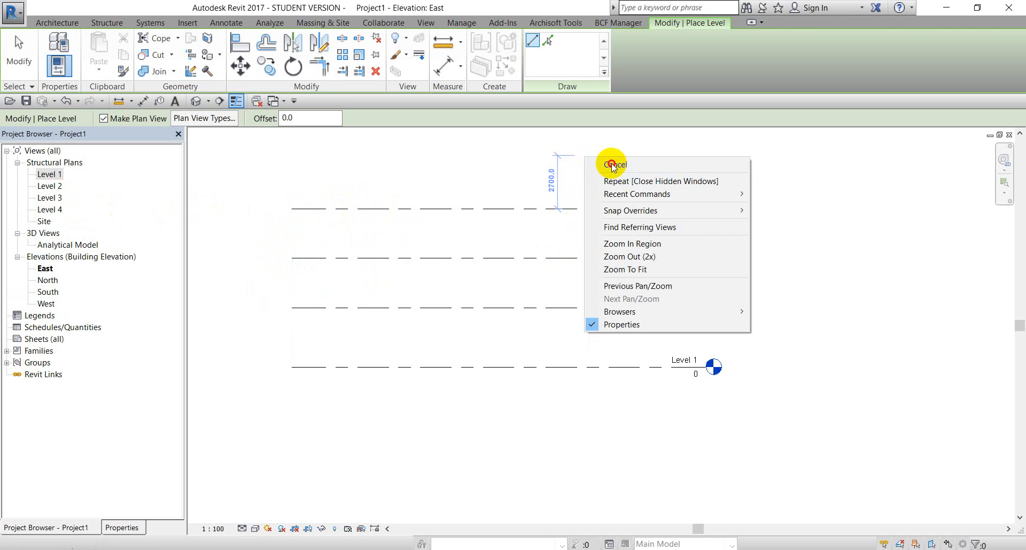
left_click(604, 163)
- Set the distance between Level 2 and Level 3 to 3000 by moving Level 3
scroll(631, 291, "up", 2)
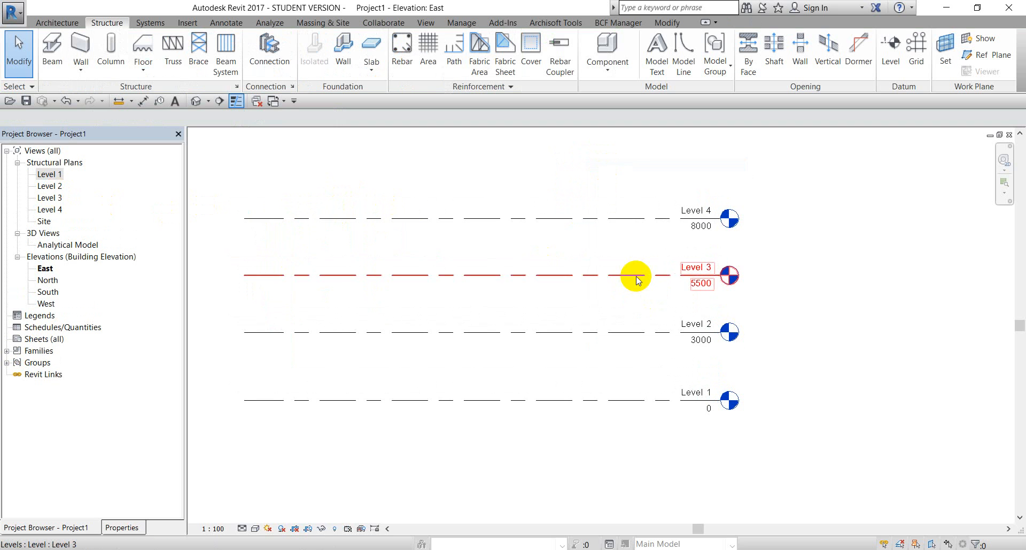
left_click(637, 280)
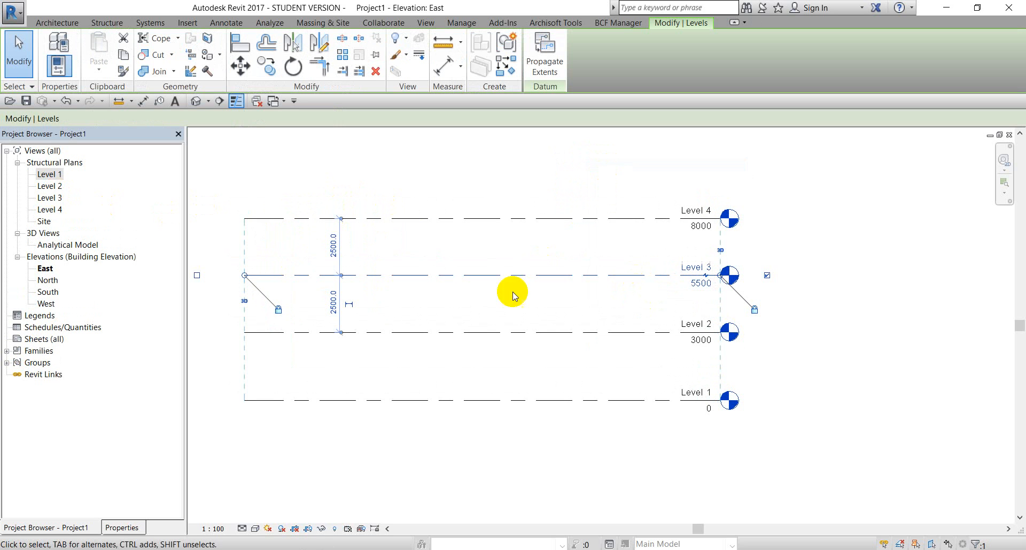
left_click(383, 283)
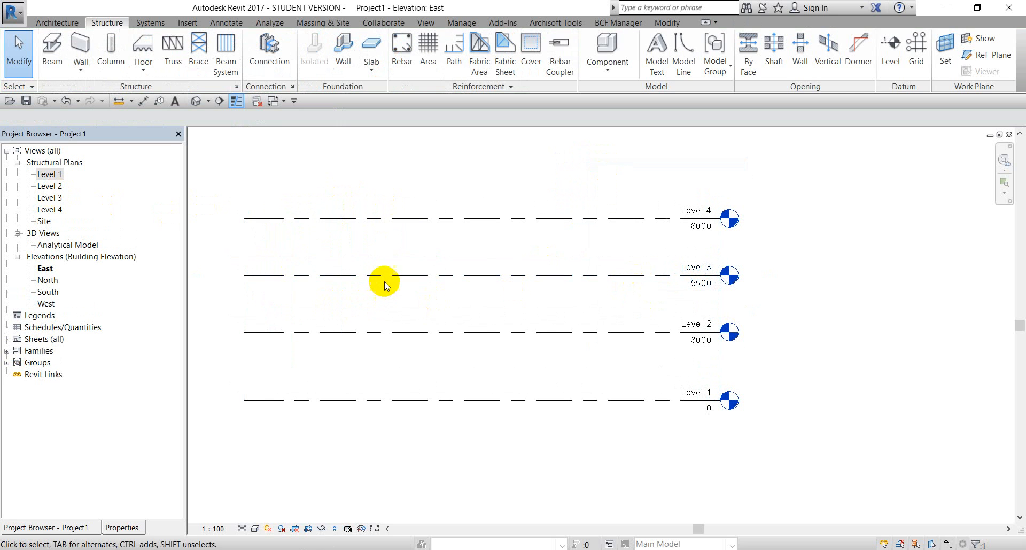
left_click(373, 276)
left_click(403, 293)
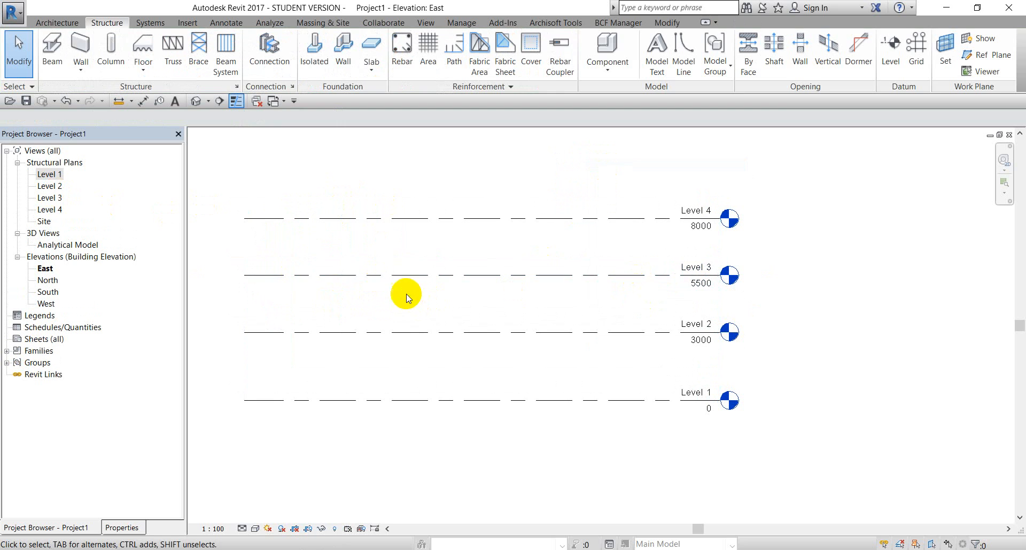
left_click(403, 275)
left_click(332, 303)
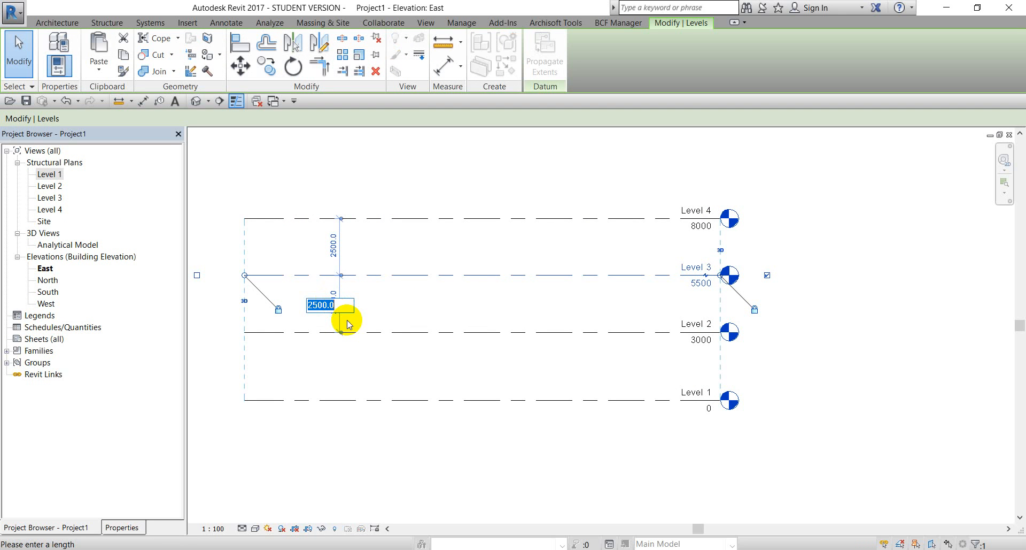
type("30")
key("Return")
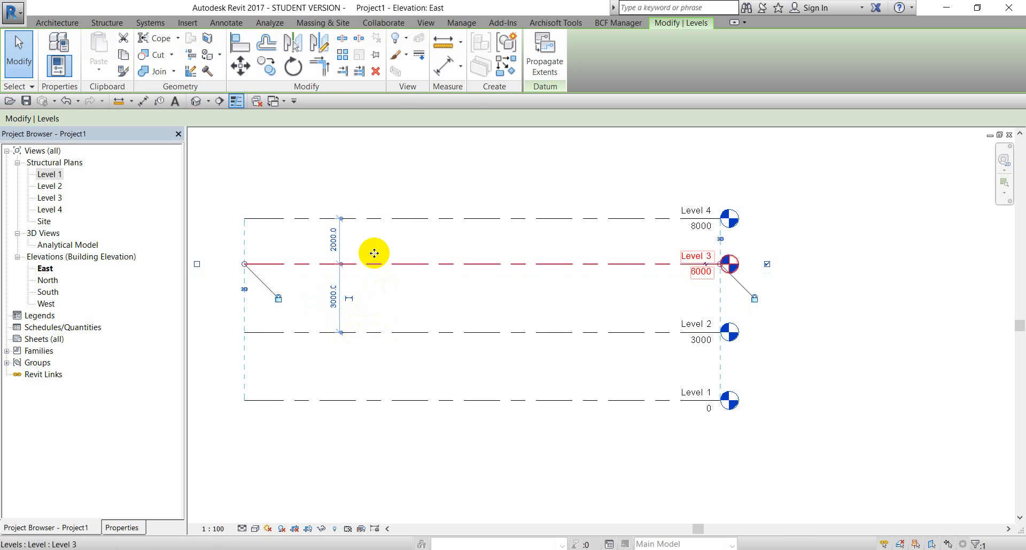
- Set the height of Level 4 above Level 3 to 3000
left_click(380, 225)
left_click(334, 240)
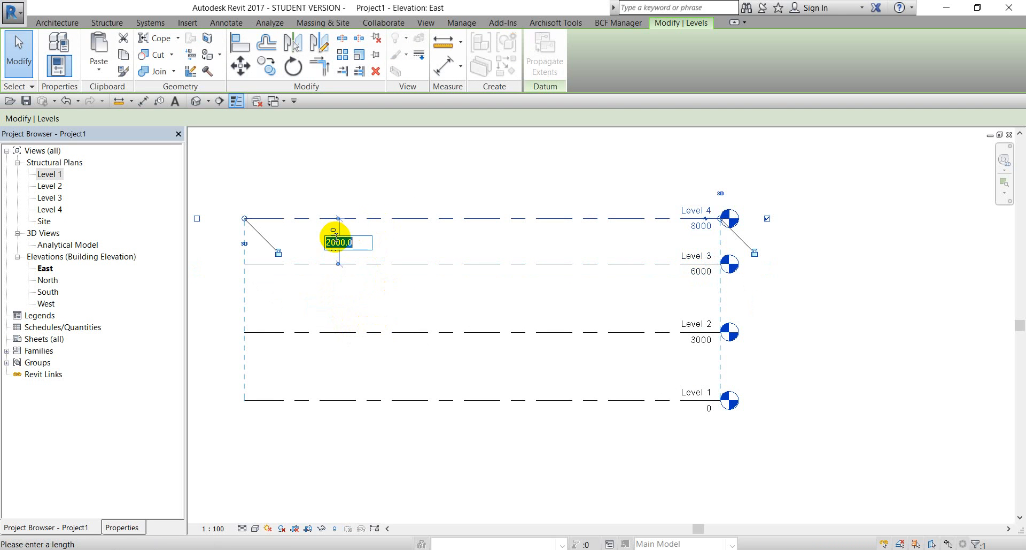
type("3000")
key("Return")
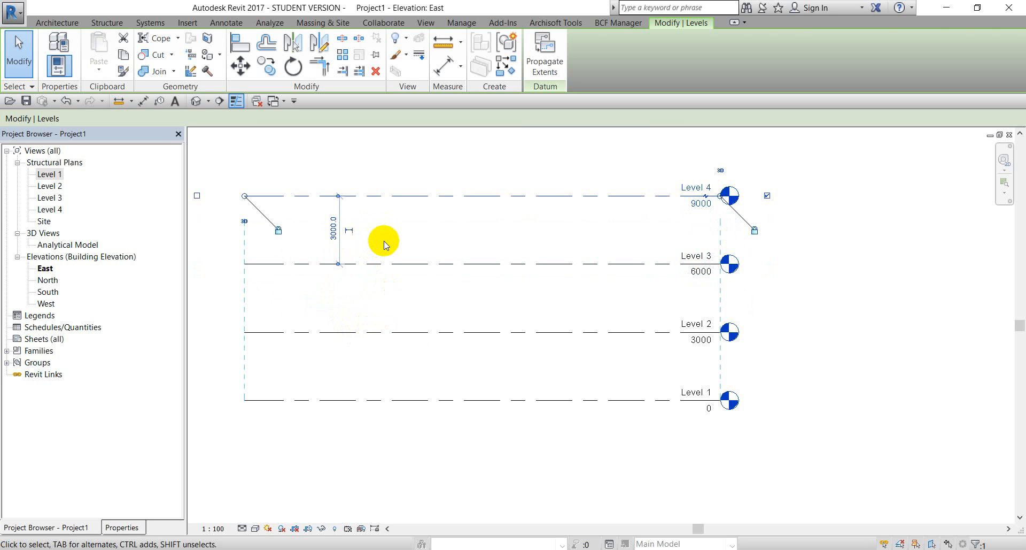
- Add two levels with plan views above Level 4 using Pick Lines, each offset 3000 from the level below
left_click(386, 245)
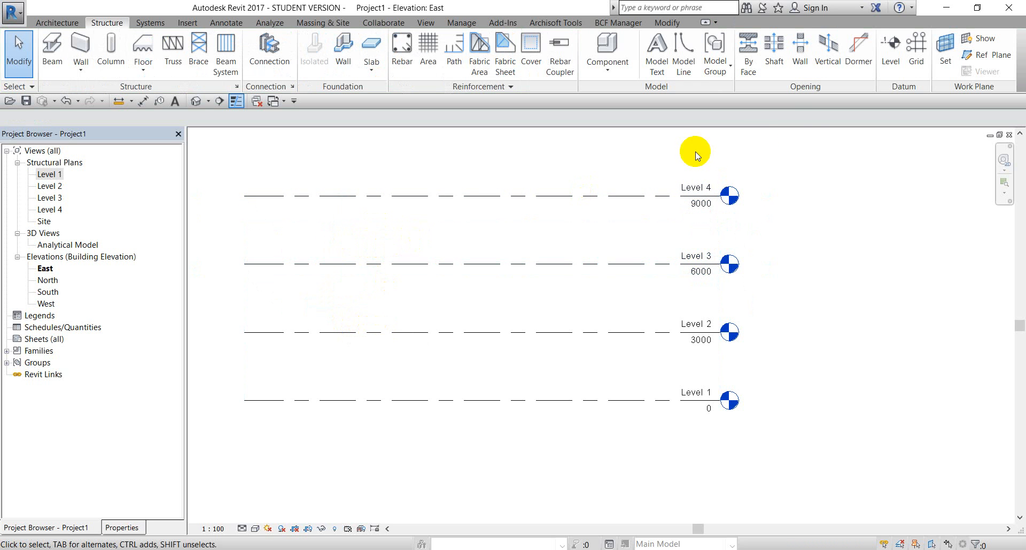
left_click(891, 51)
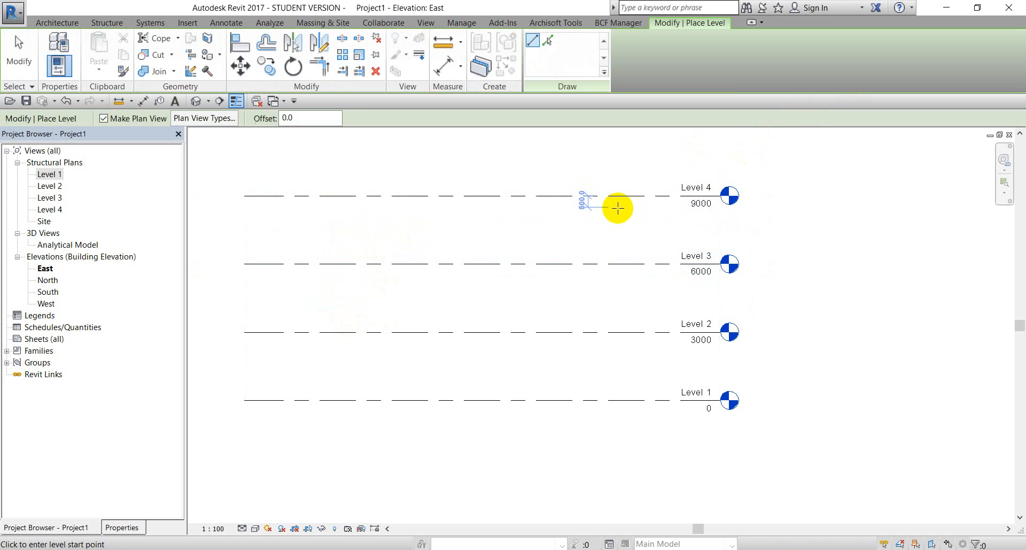
scroll(614, 230, "down", 2)
scroll(594, 234, "up", 1)
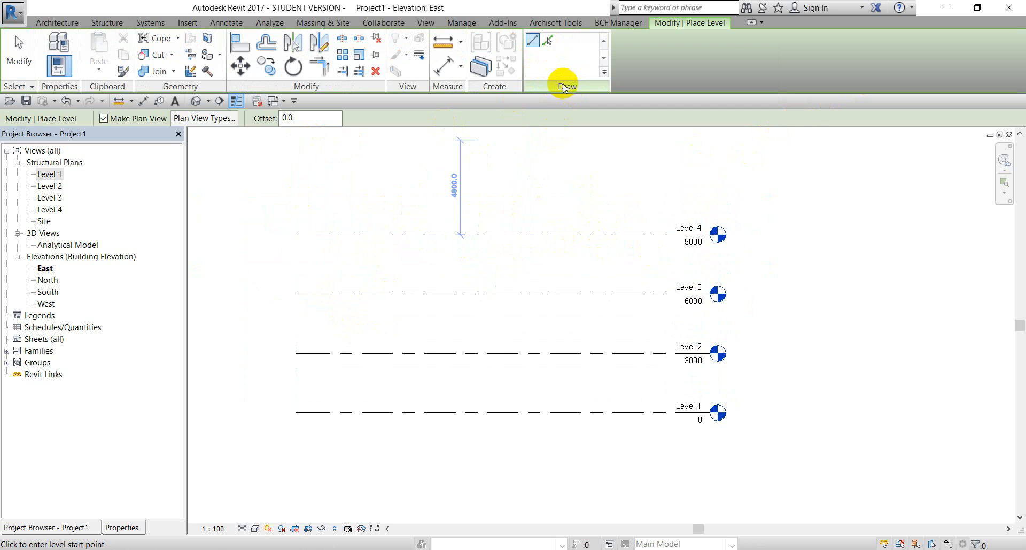
left_click(549, 45)
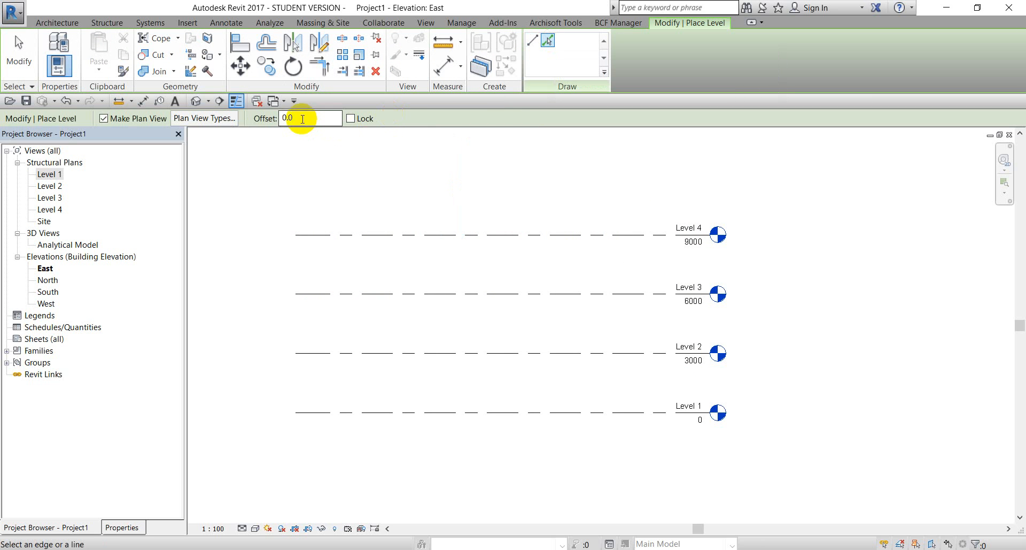
left_click(264, 122)
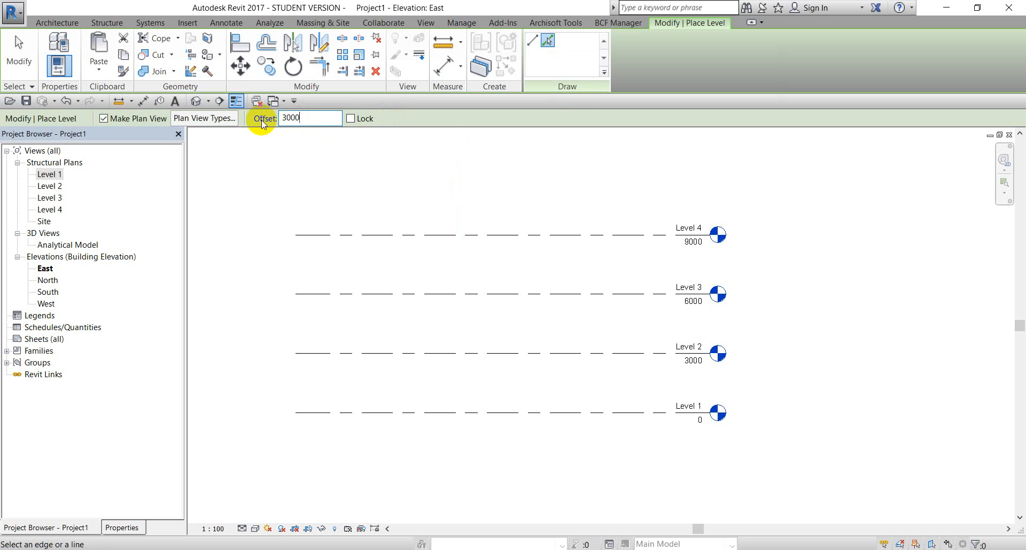
left_click(547, 46)
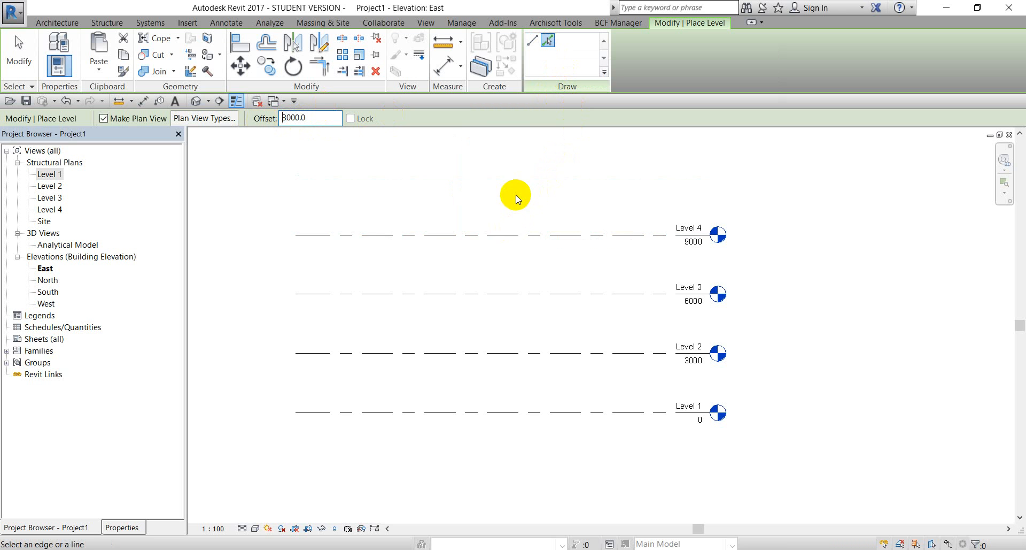
scroll(522, 211, "down", 1)
middle_click_drag(523, 210, 509, 241)
left_click(511, 268)
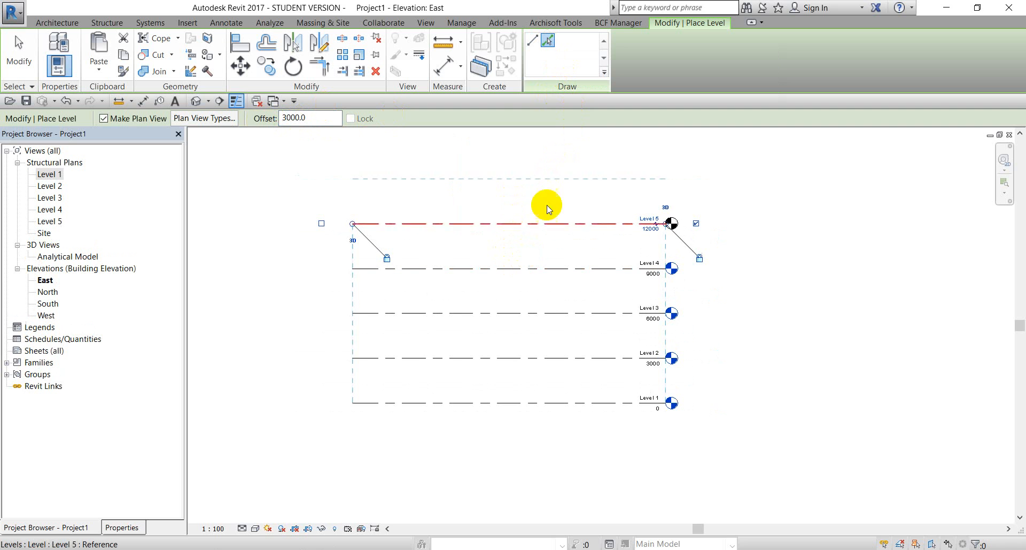
middle_click_drag(523, 207, 521, 234)
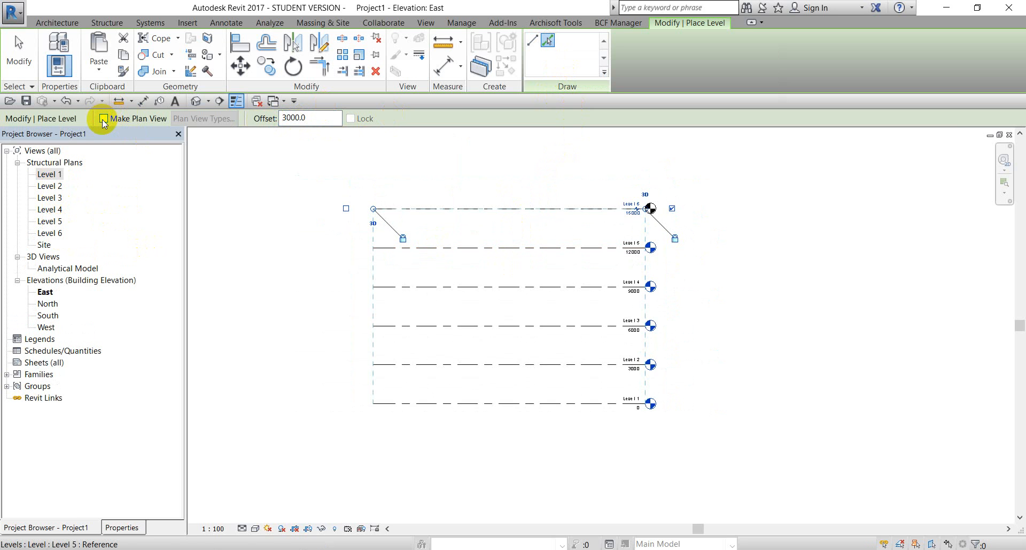
- Turn off plan view creation and add two levels above Level 6, each offset 3000 from the level below
scroll(431, 234, "down", 2)
middle_click_drag(445, 194, 429, 252)
scroll(450, 246, "up", 1)
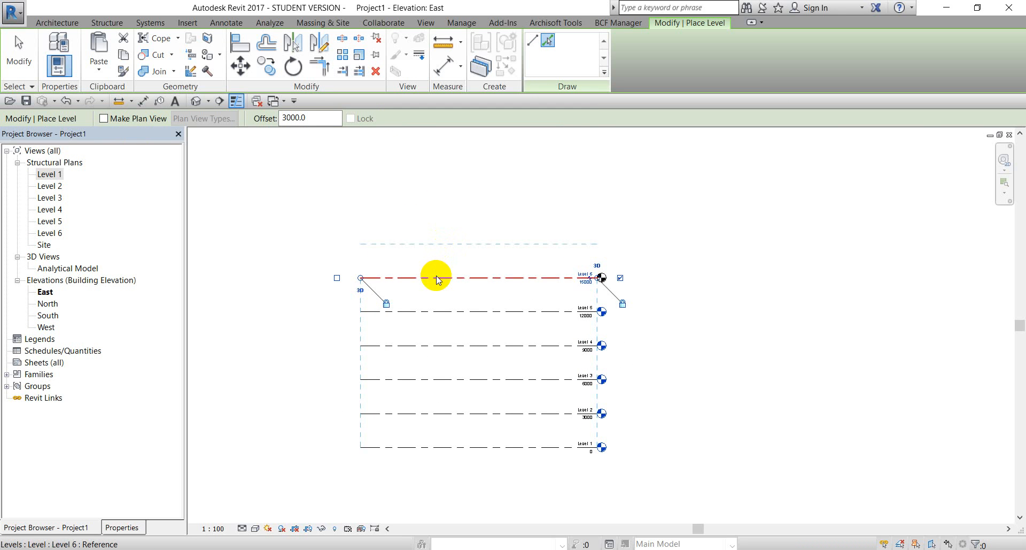
left_click(437, 278)
left_click(466, 243)
scroll(592, 246, "up", 1)
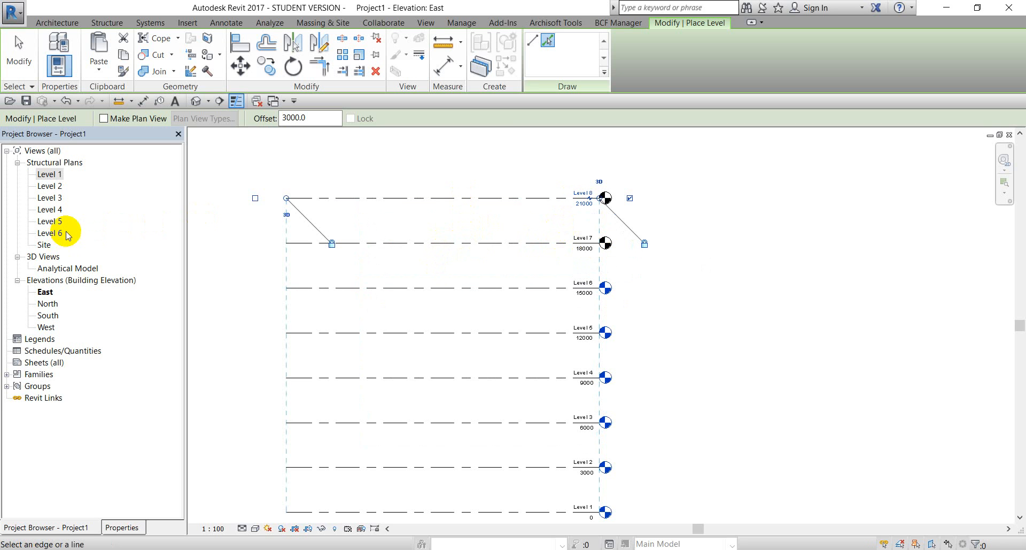
- Add three more levels without plan views above Level 8 at 3000 offsets, and end level placement
middle_click_drag(350, 219, 369, 265)
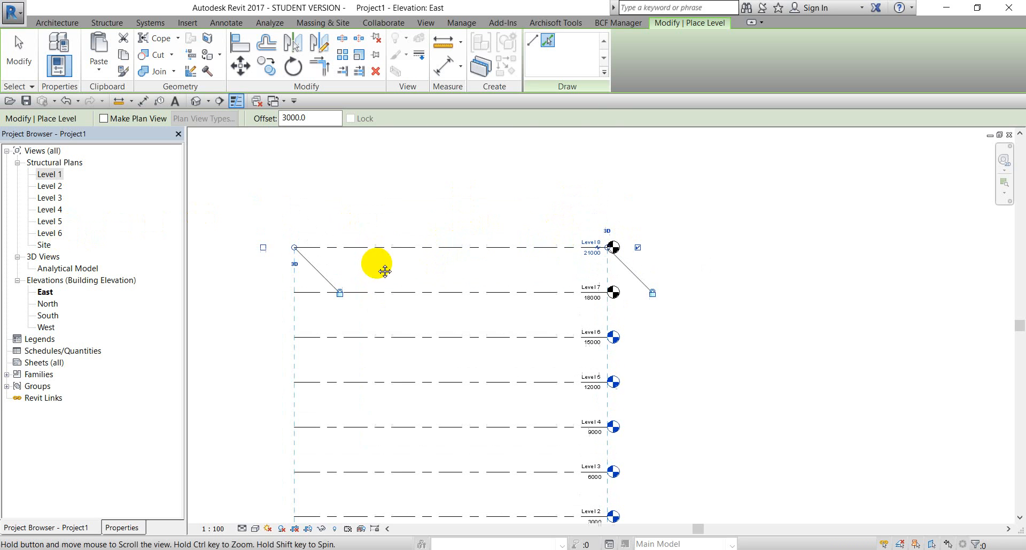
left_click(394, 246)
left_click(415, 202)
scroll(420, 200, "down", 2)
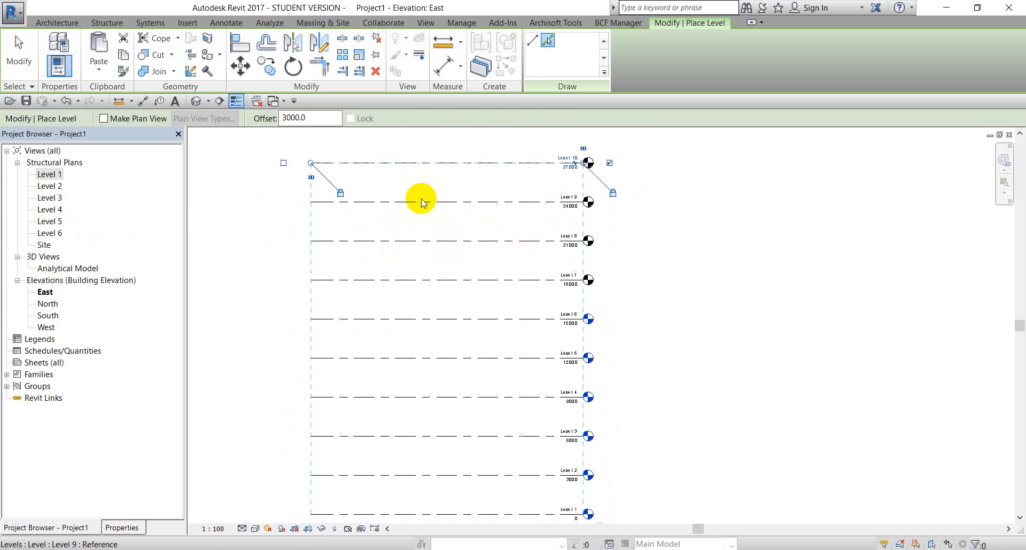
left_click(441, 171)
right_click(649, 194)
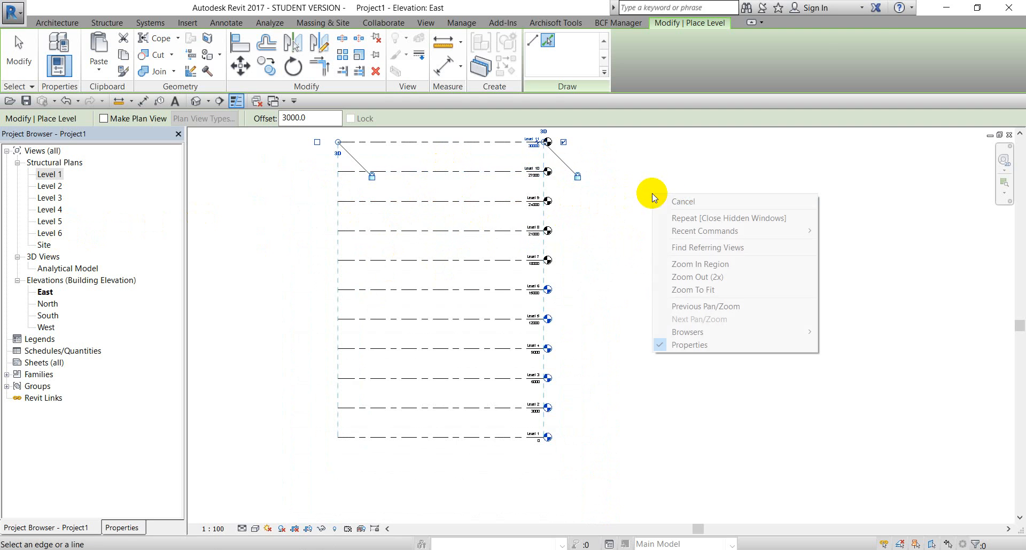
left_click(672, 201)
scroll(535, 297, "up", 2)
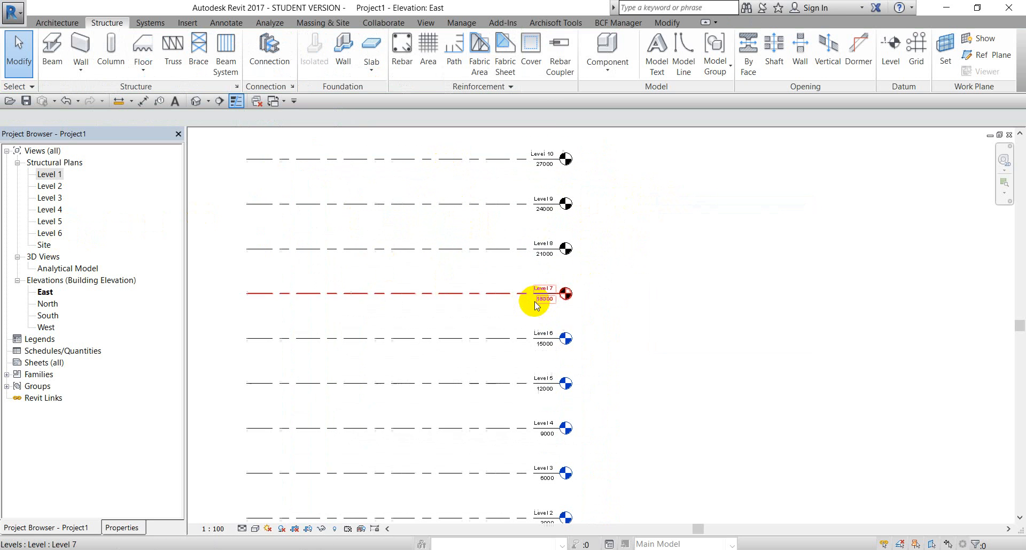
scroll(567, 368, "down", 2)
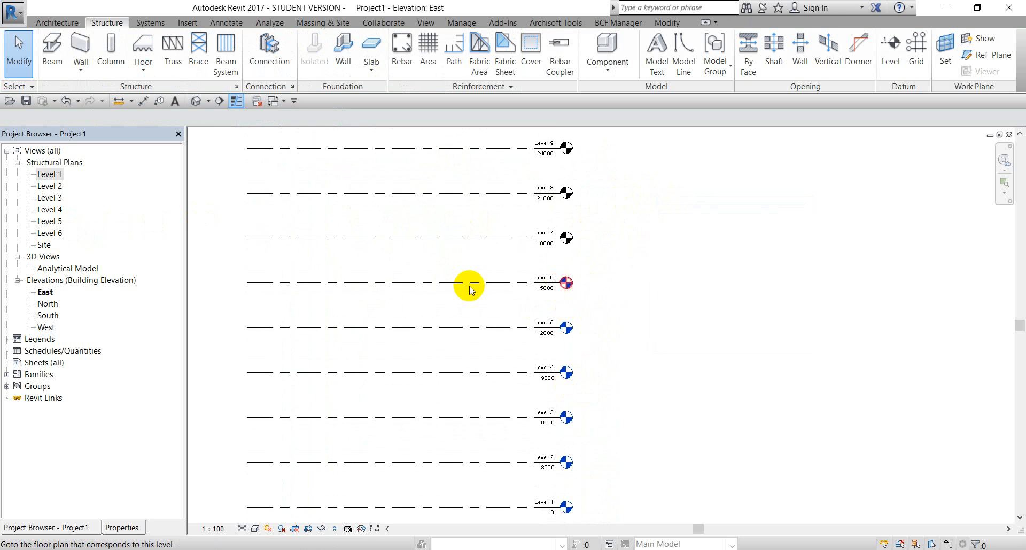
middle_click_drag(523, 246, 525, 351)
scroll(536, 347, "down", 1)
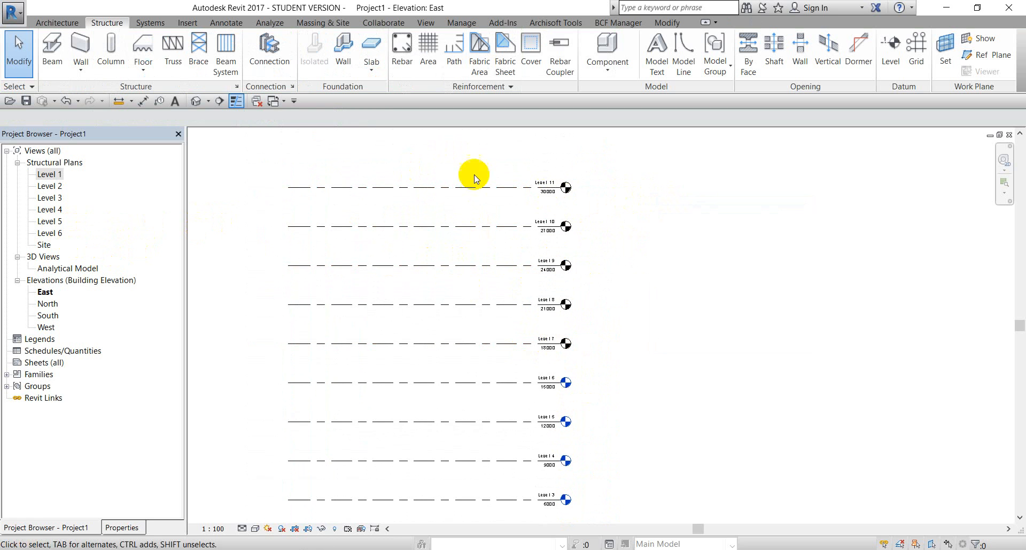
left_click(449, 189)
key("l")
key("l")
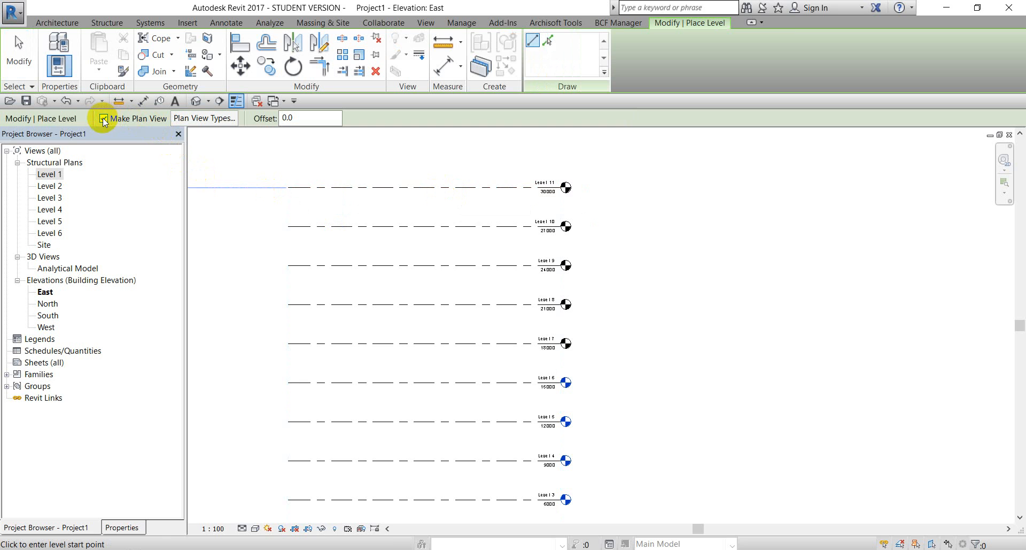
right_click(431, 159)
left_click(458, 166)
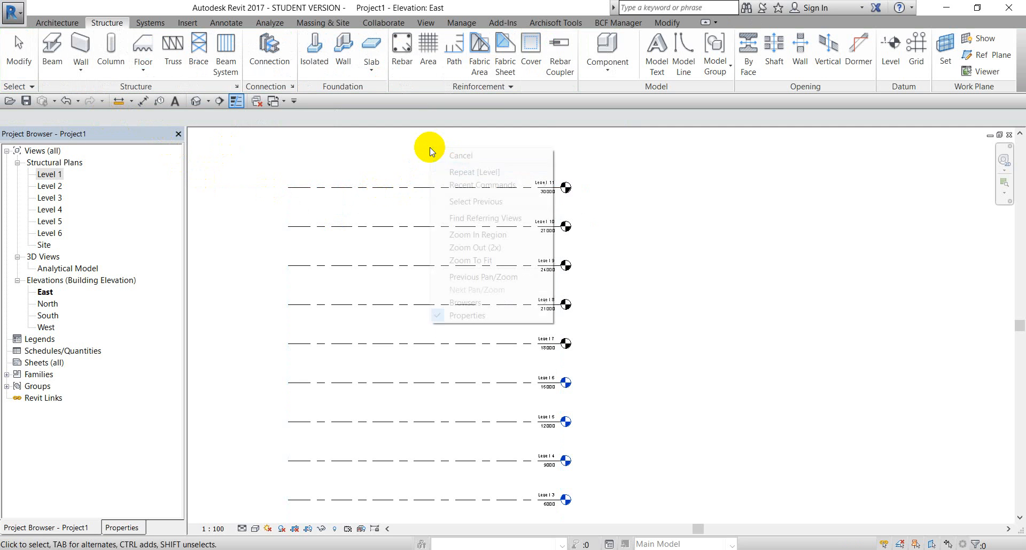
scroll(503, 235, "down", 2)
middle_click_drag(506, 313, 514, 288)
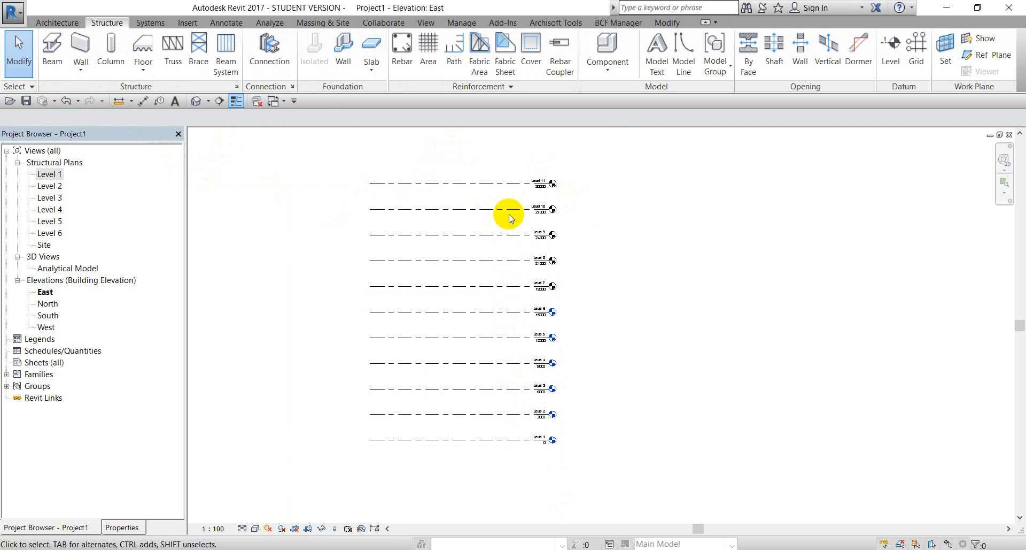
scroll(541, 257, "up", 1)
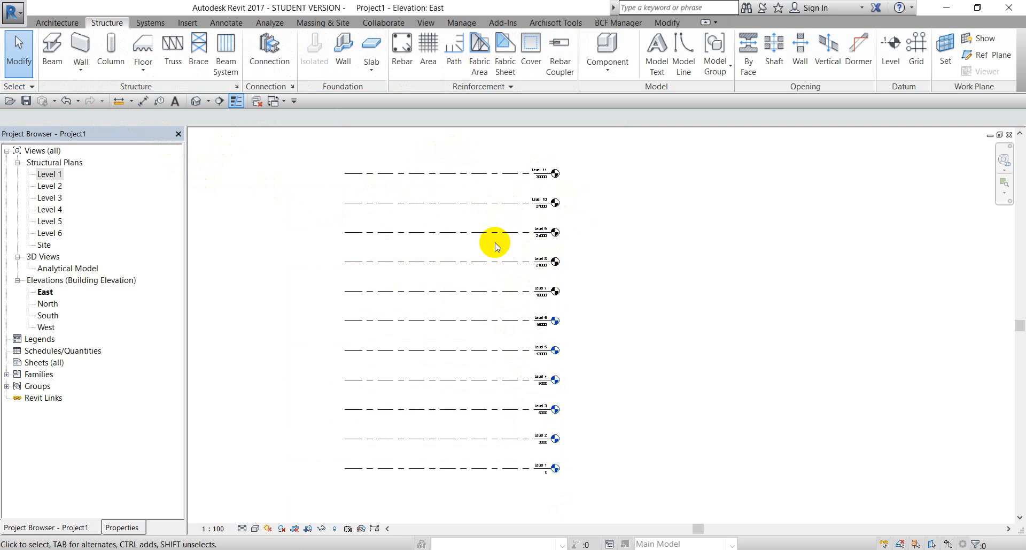
right_click(592, 166)
left_click(612, 192)
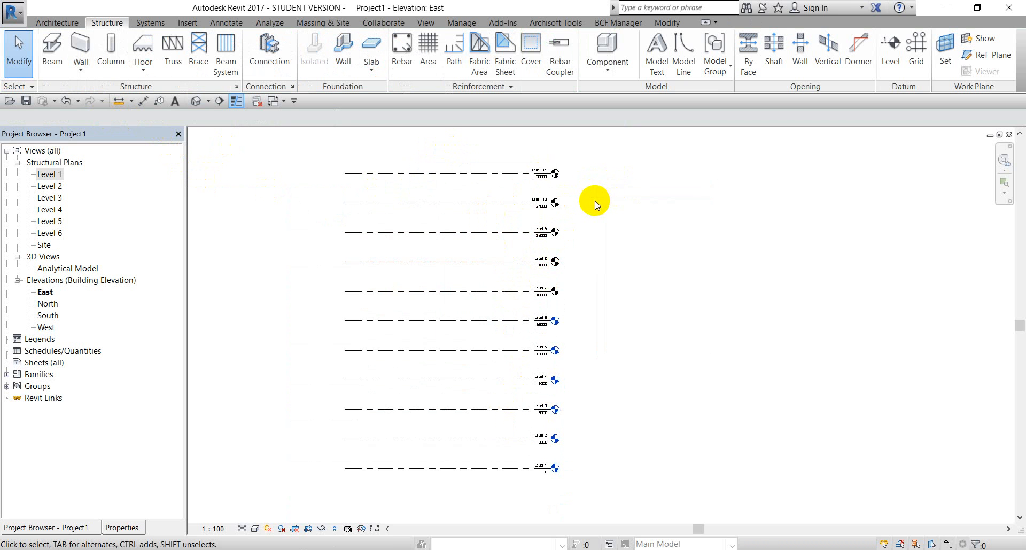
middle_click_drag(484, 179, 480, 201)
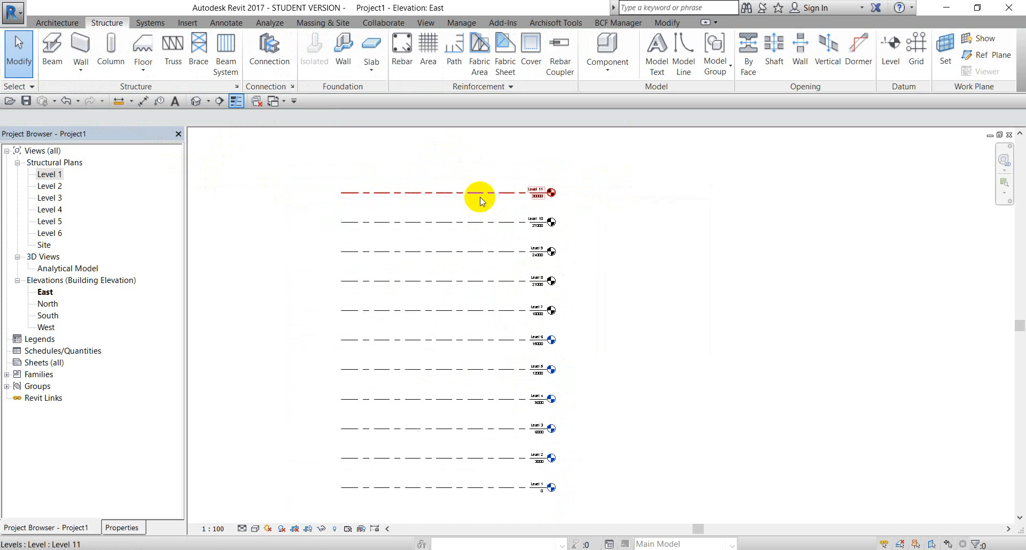
middle_click_drag(591, 286, 582, 256)
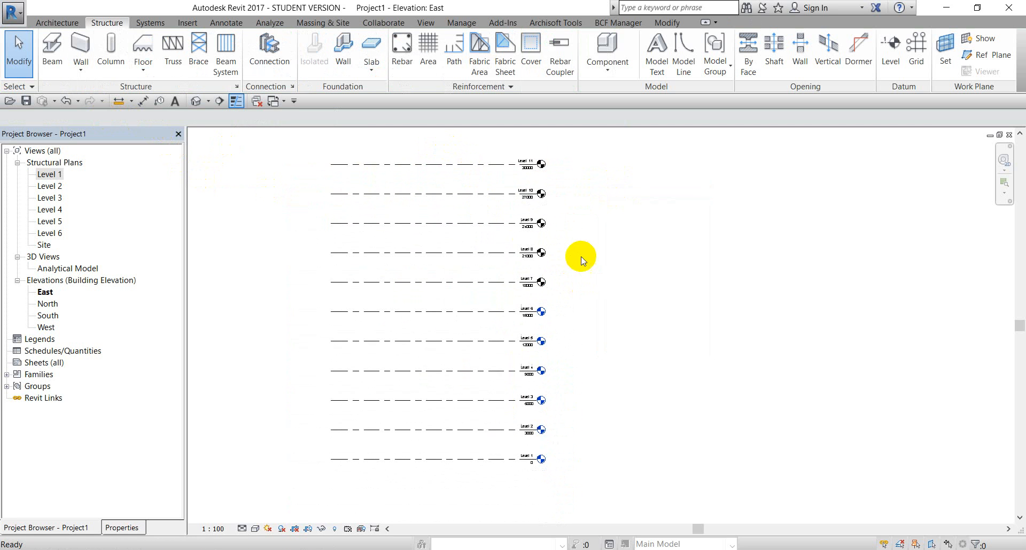
- Switch to PowerPoint to review the Creating Levels slide, and return to the Revit East elevation
left_click(384, 549)
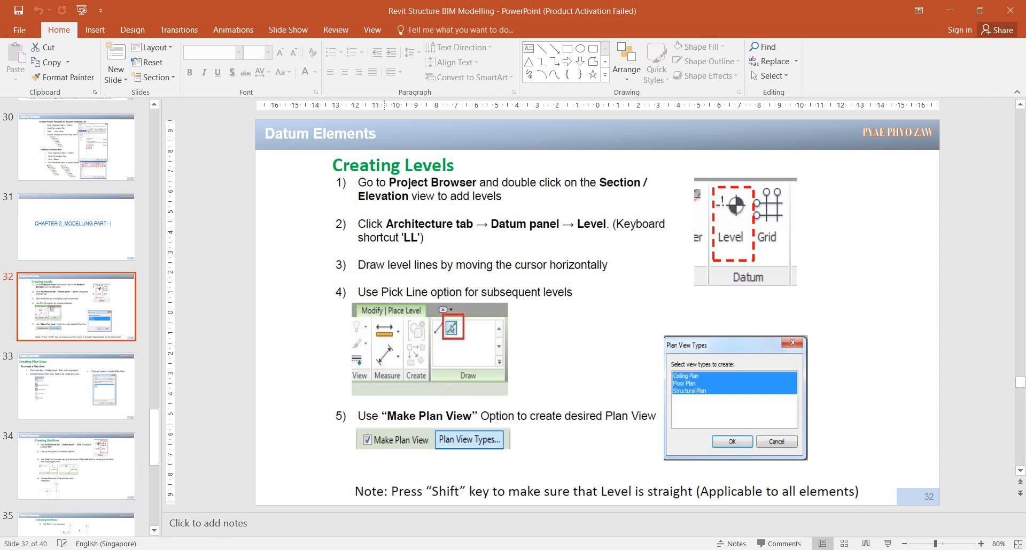
left_click(384, 549)
middle_click_drag(503, 161, 522, 240)
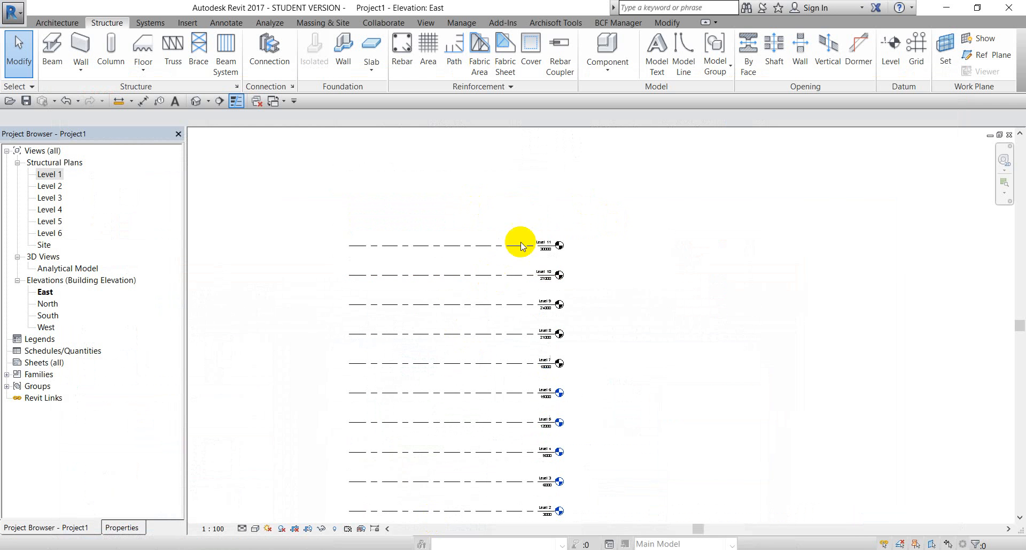
- Try to draw a straight level line about 2500 above Level 11, aligned with the ends of the existing levels
left_click(464, 245)
key("l")
key("l")
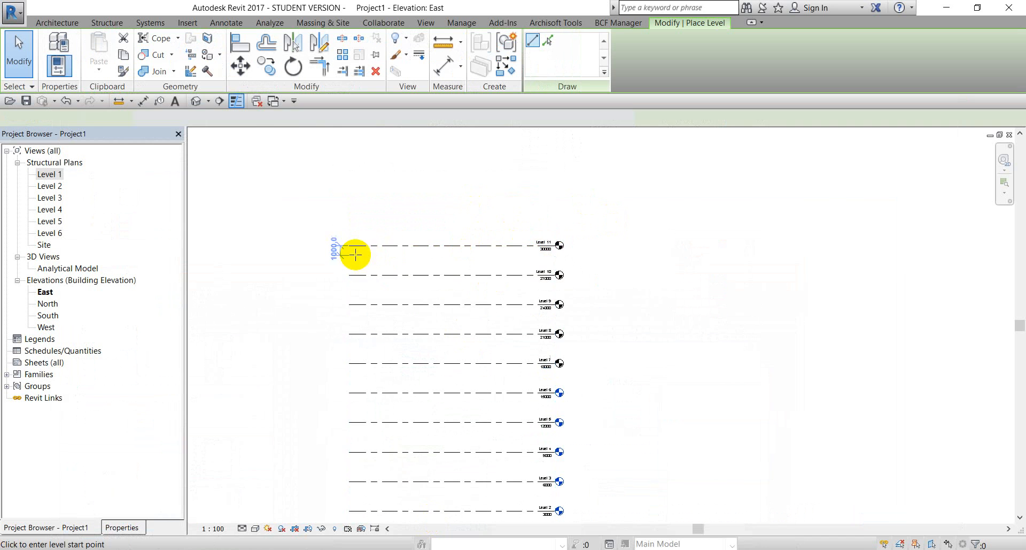
scroll(358, 243, "up", 2)
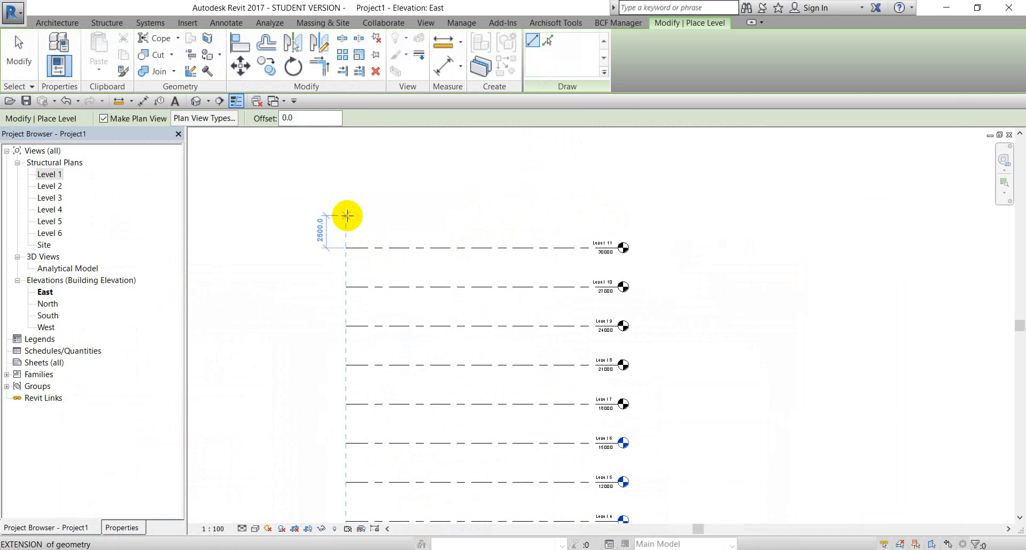
left_click(347, 215)
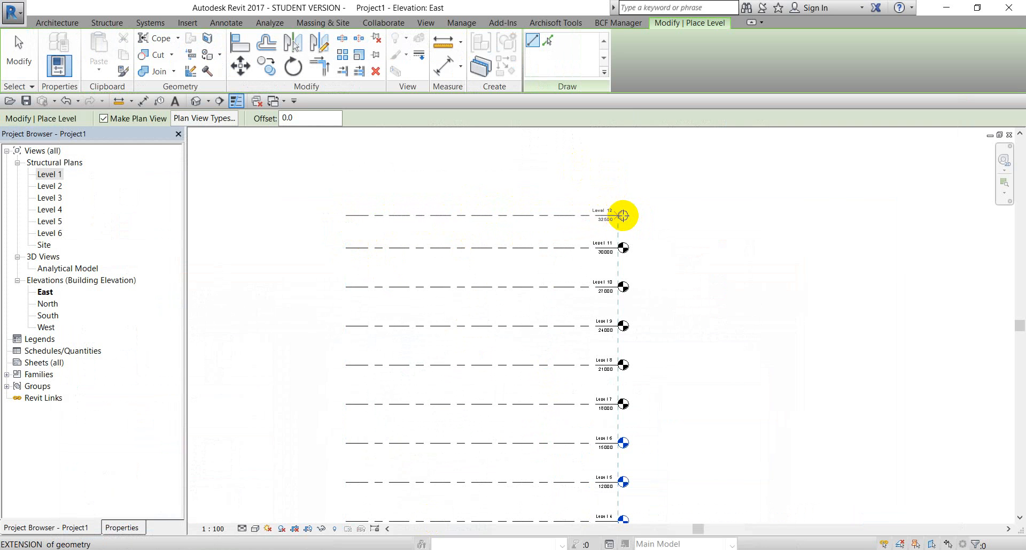
left_click(621, 214)
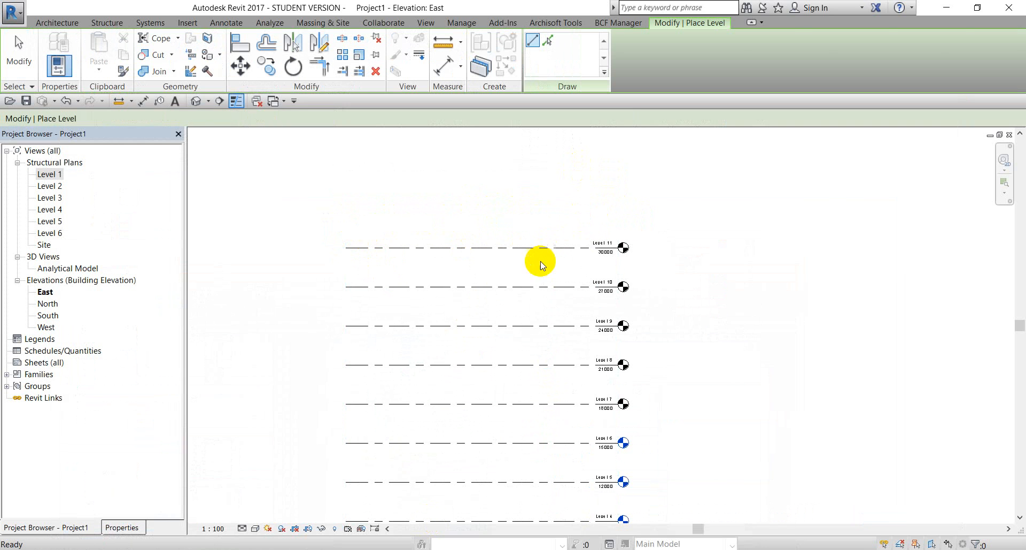
- Select Level 1 and examine its level line and the stack of levels above it in the East elevation
scroll(541, 261, "down", 2)
middle_click_drag(571, 348, 568, 283)
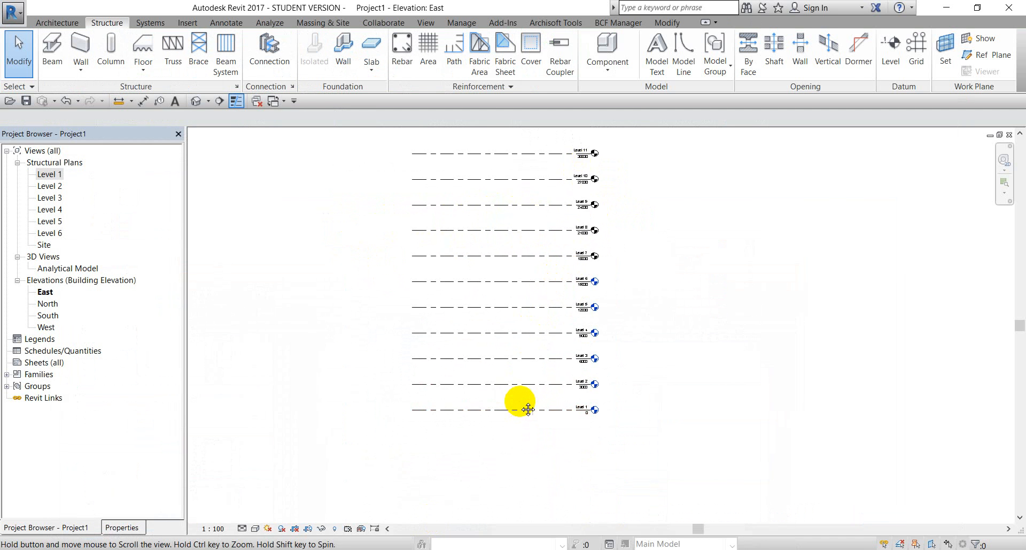
scroll(520, 416, "up", 2)
scroll(520, 420, "down", 1)
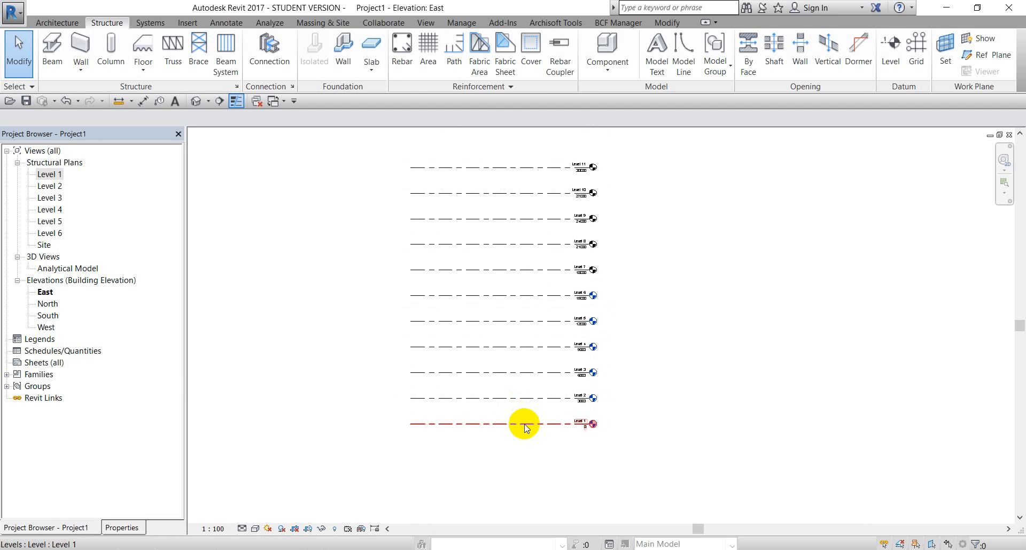
left_click(523, 422)
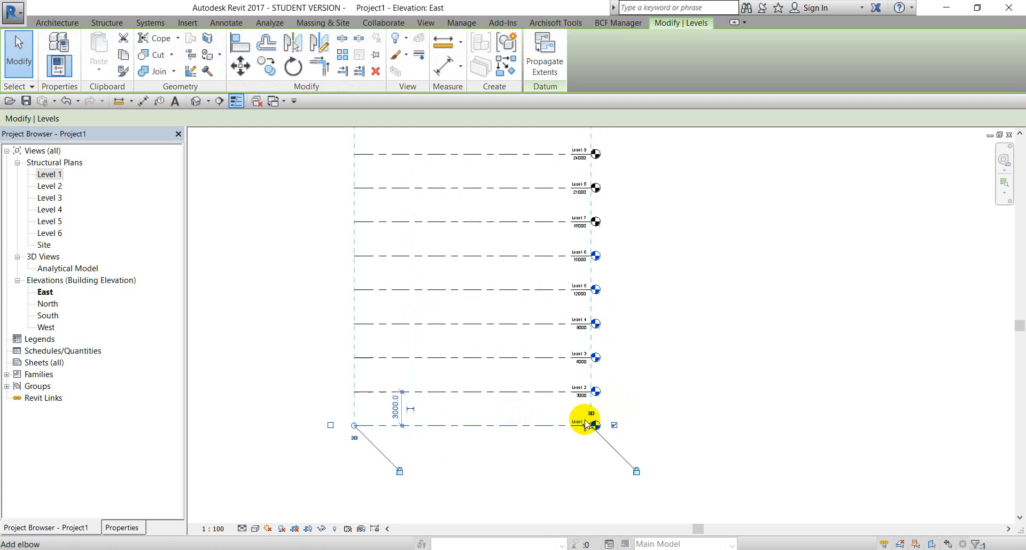
scroll(588, 425, "up", 2)
scroll(587, 437, "down", 2)
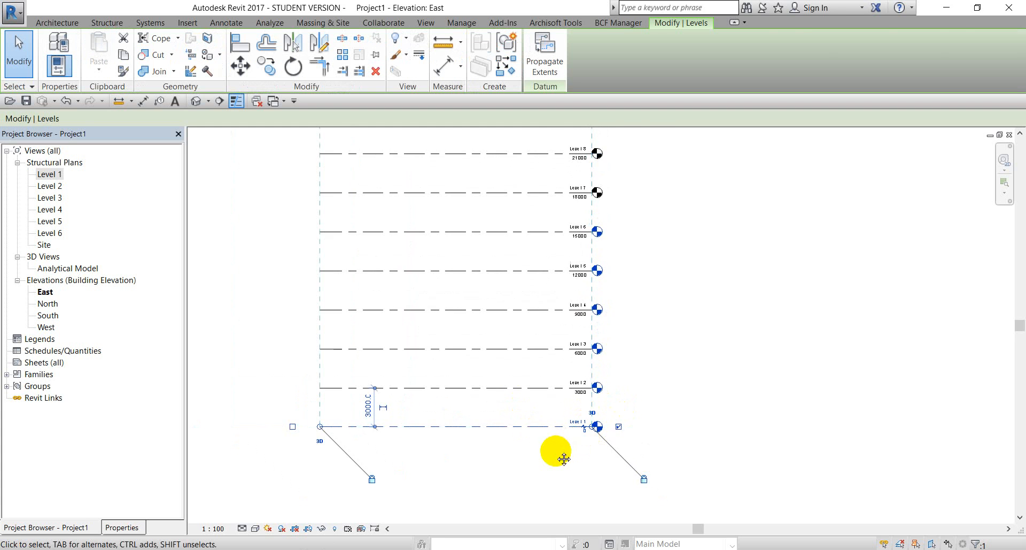
left_click(672, 420)
scroll(588, 440, "up", 1)
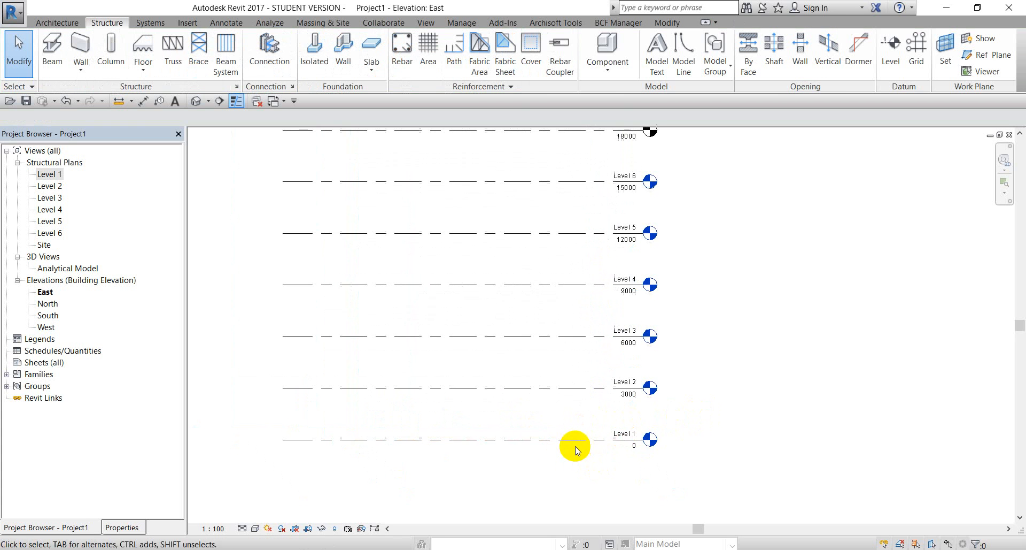
left_click(569, 440)
scroll(643, 447, "down", 2)
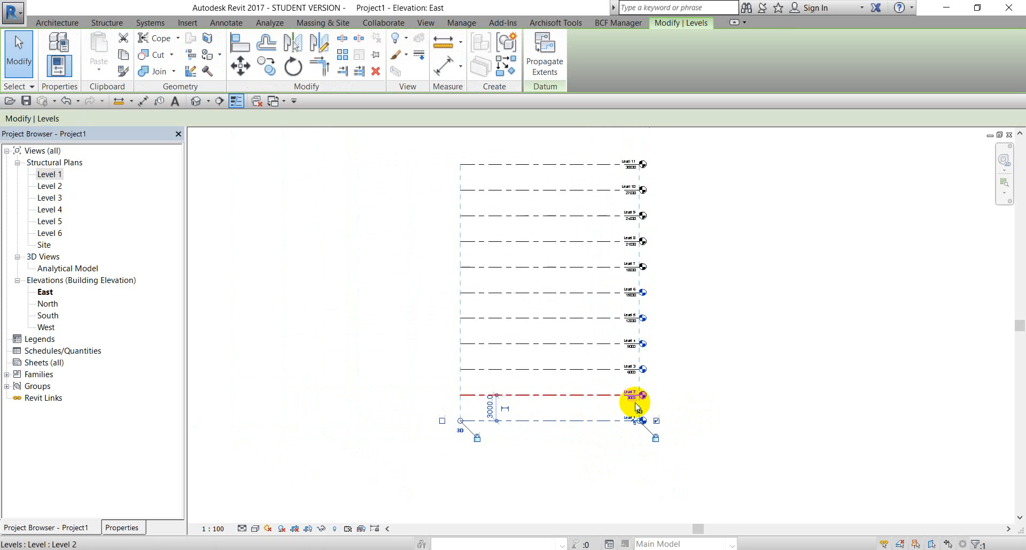
- Lengthen all aligned level lines outward at both ends by stretching Level 1's line, and clear the selection
left_click(678, 383)
left_click(598, 426)
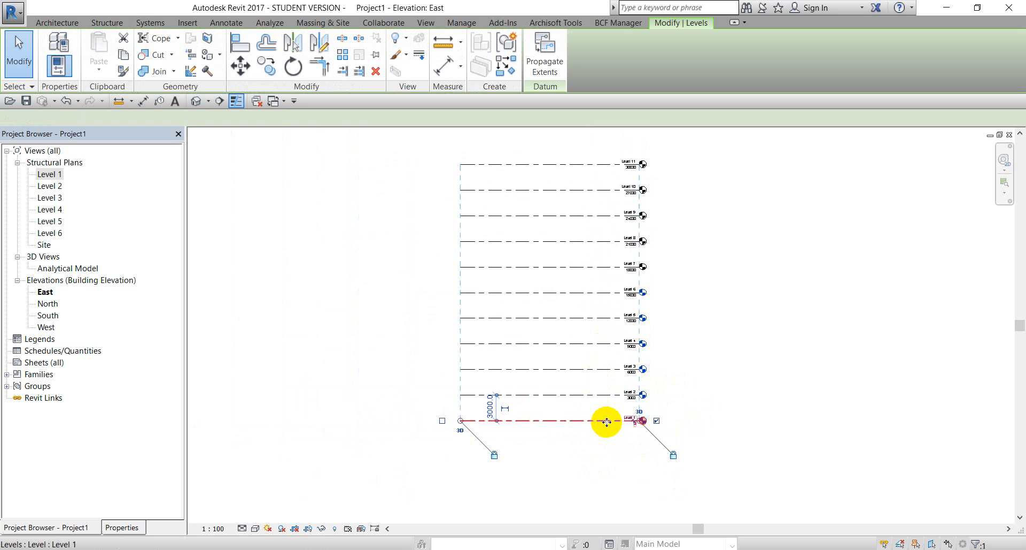
scroll(636, 425, "up", 1)
left_click_drag(647, 420, 793, 428)
scroll(653, 436, "down", 2)
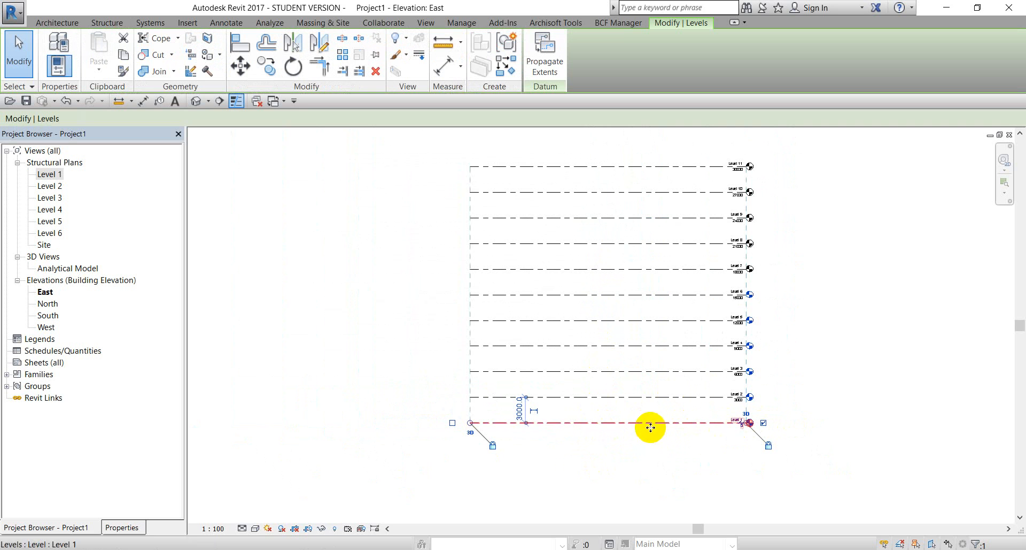
left_click_drag(453, 422, 381, 422)
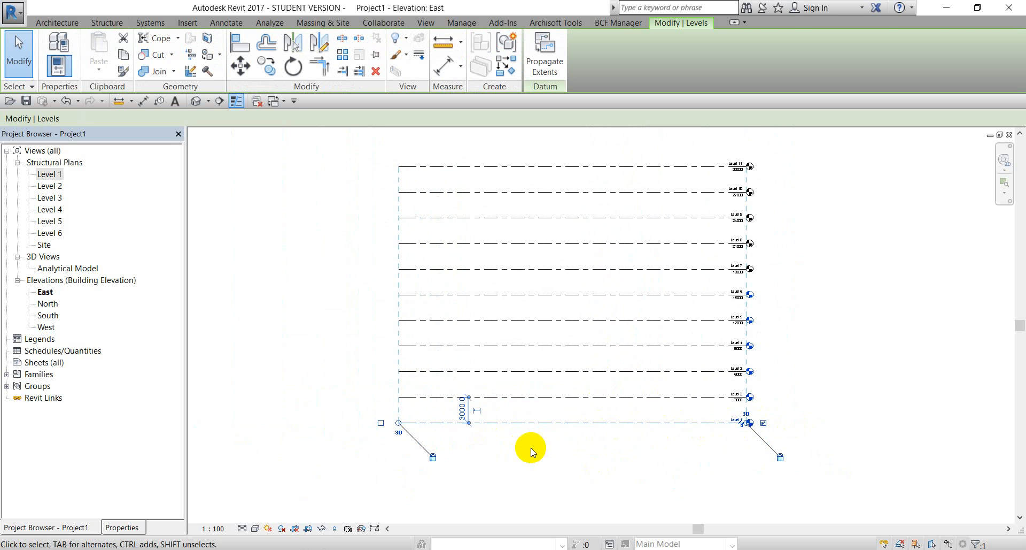
left_click(532, 451)
middle_click_drag(596, 446, 532, 450)
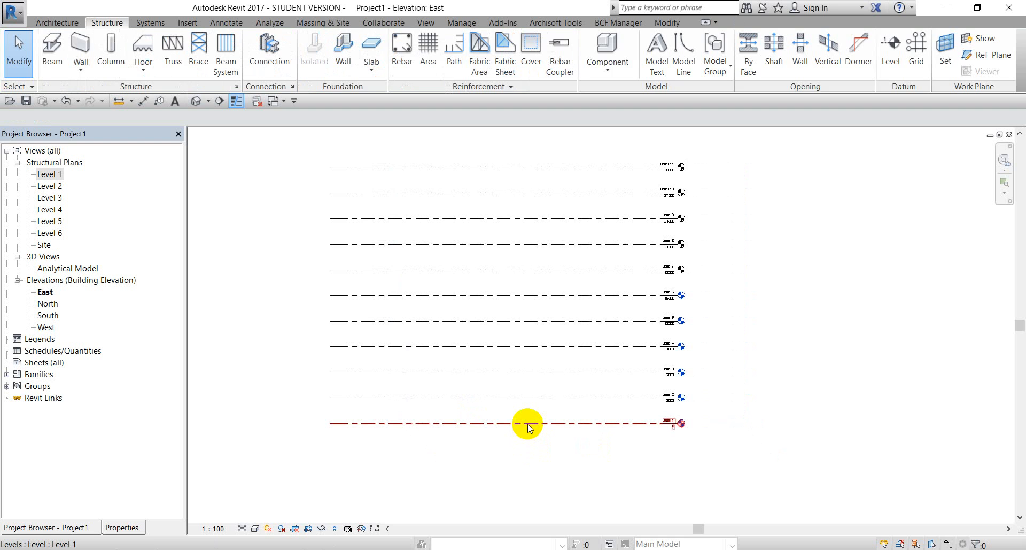
- Select Level 1 and show a level head at the end of its line that has no head
left_click(529, 424)
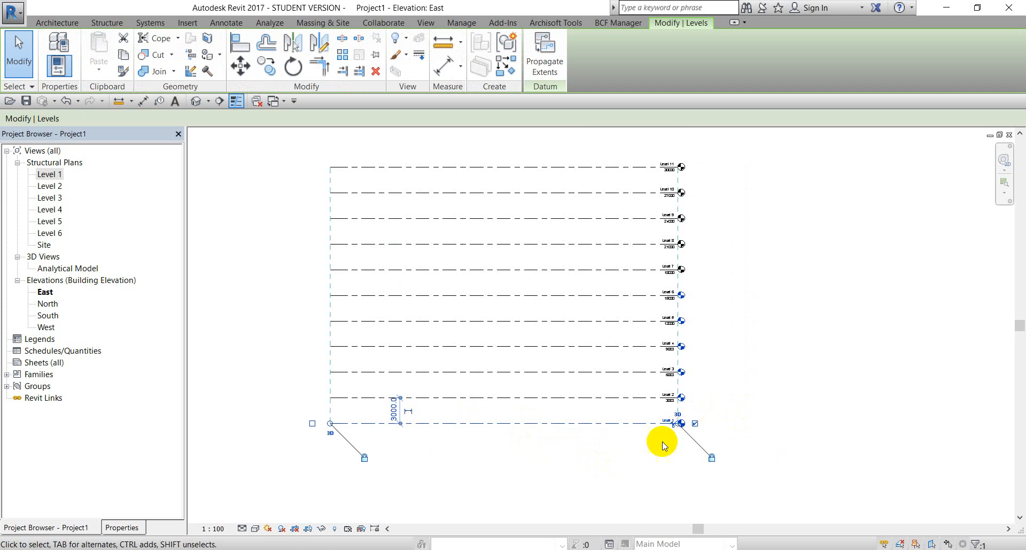
scroll(684, 422, "up", 3)
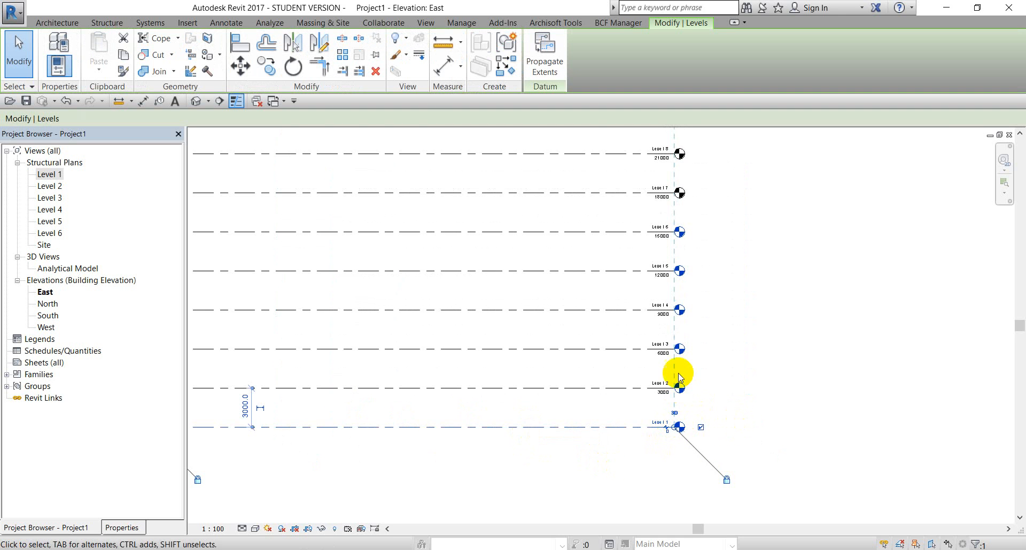
scroll(682, 377, "down", 2)
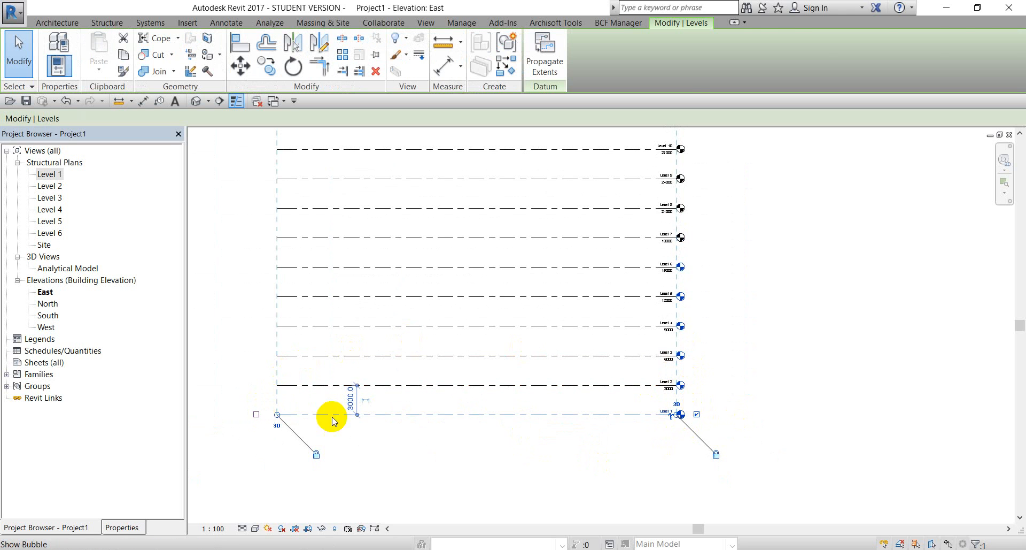
left_click(488, 446)
left_click(465, 415)
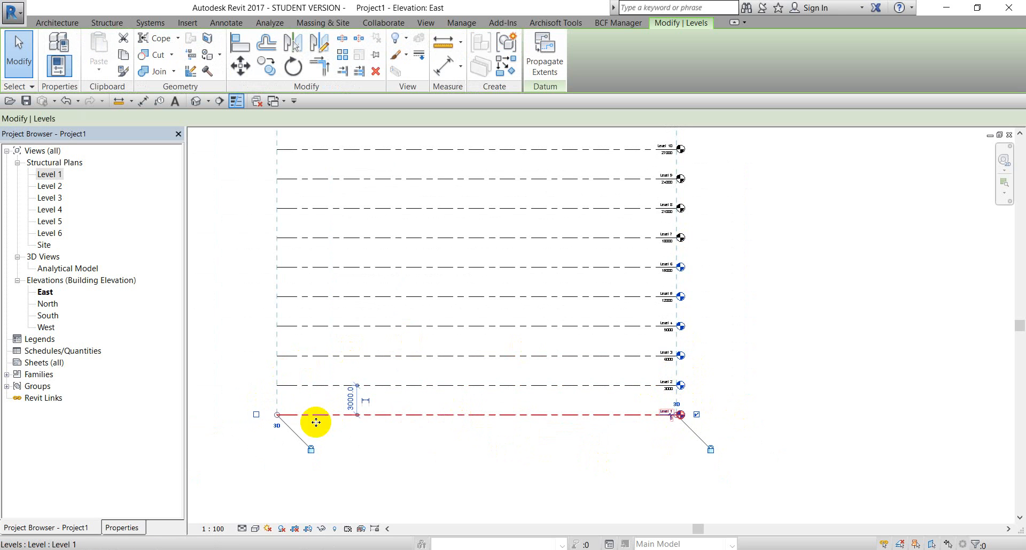
left_click(257, 414)
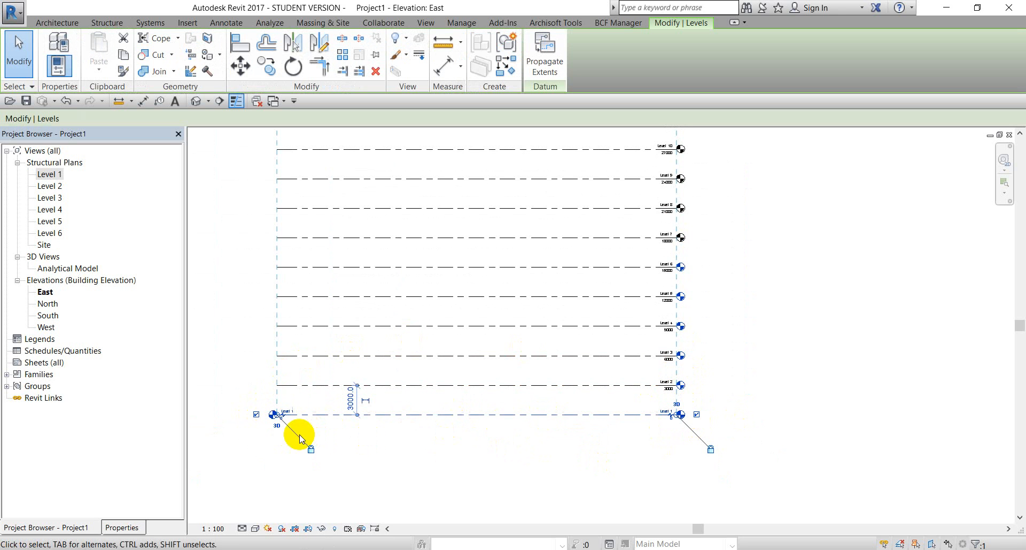
scroll(286, 415, "up", 2)
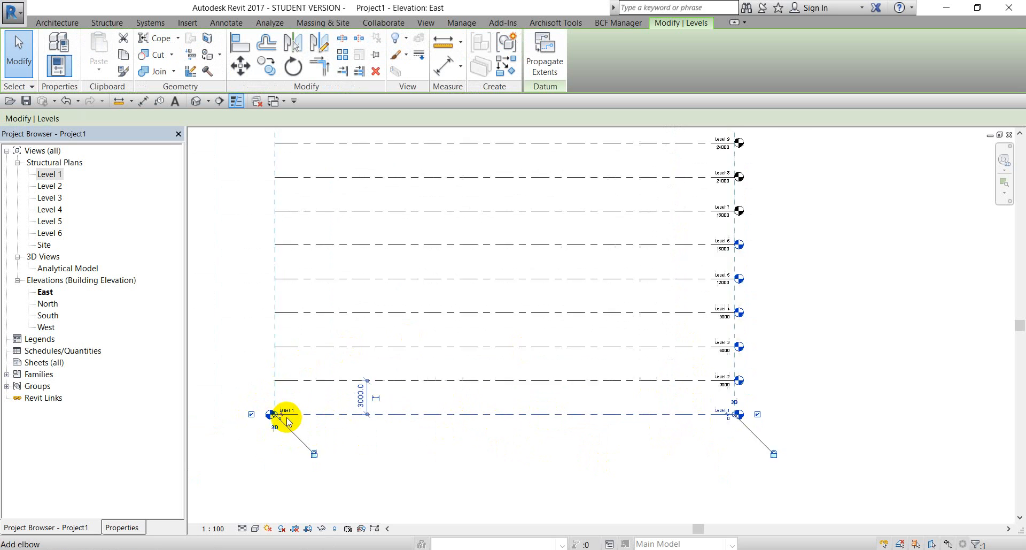
- Hide Level 1's extra head again, try toggling the heads at both ends, and deselect the level
left_click(245, 414)
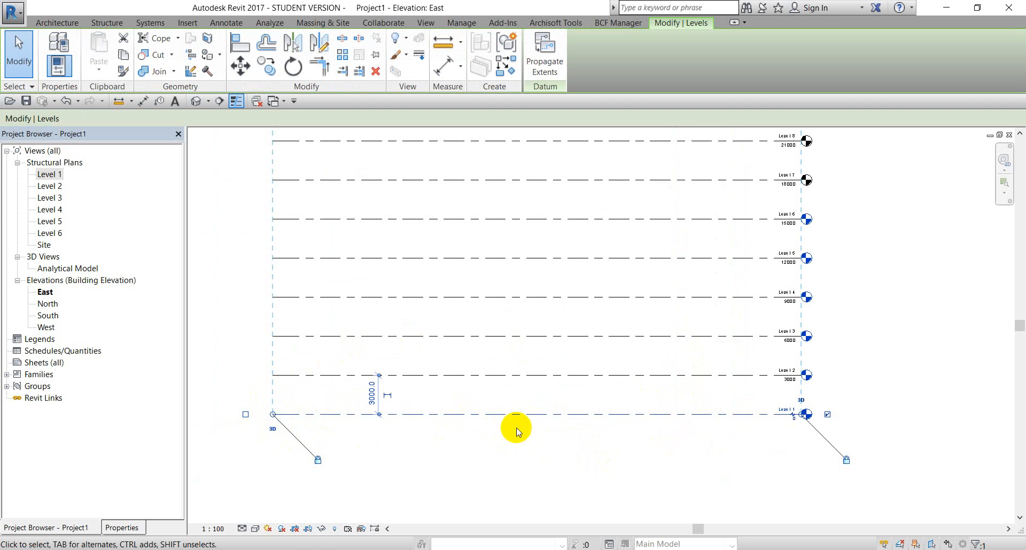
left_click(828, 415)
left_click(245, 415)
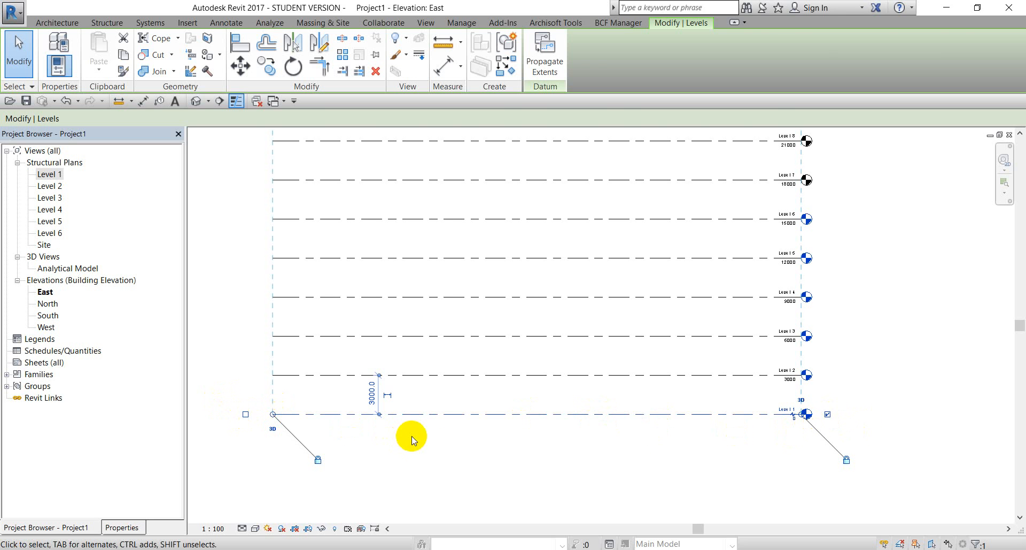
scroll(412, 438, "down", 3)
left_click(646, 300)
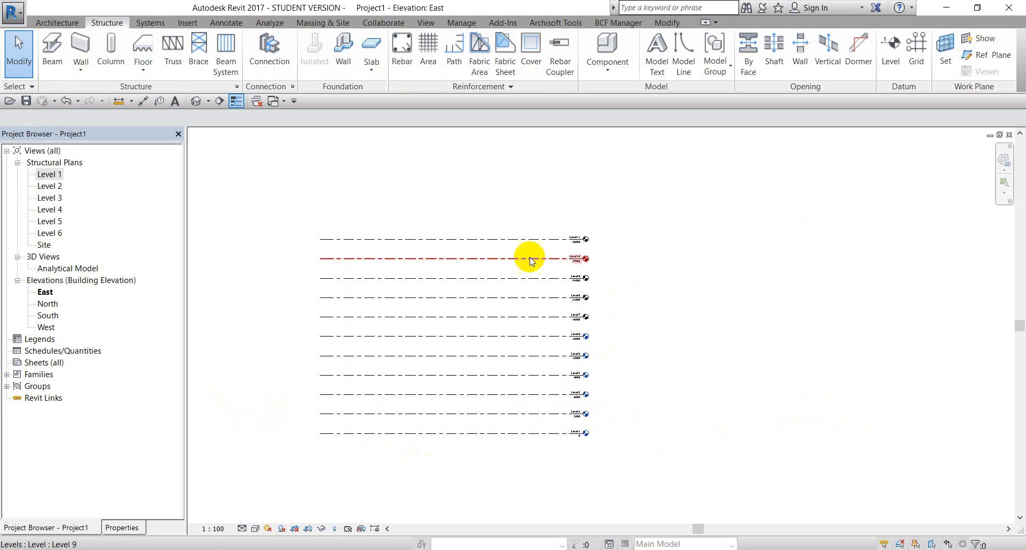
- Edit Level 1's 8mm Head type to turn Symbol at End 1 Default on and Symbol at End 2 Default off
scroll(590, 259, "up", 1)
middle_click_drag(465, 404, 552, 348)
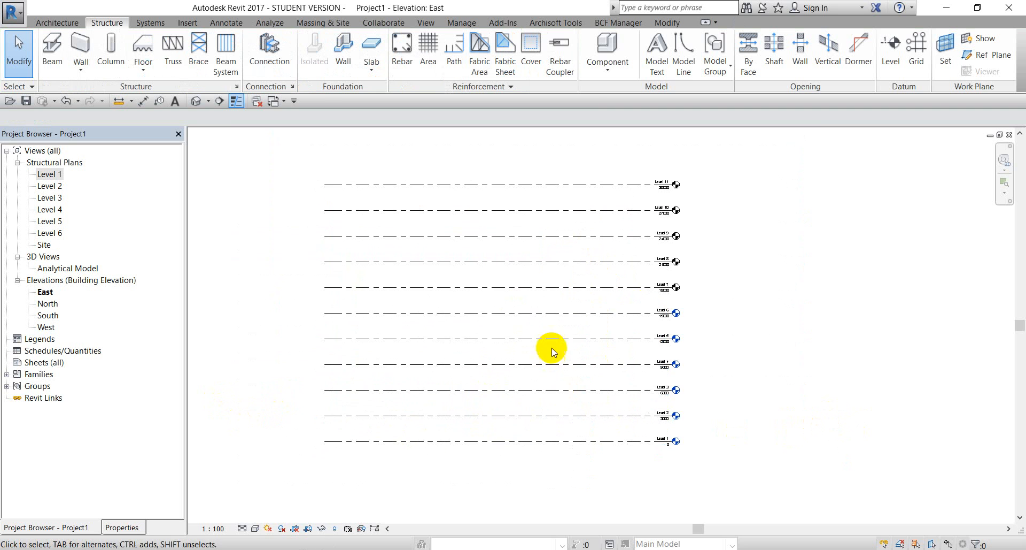
left_click(469, 440)
left_click(123, 527)
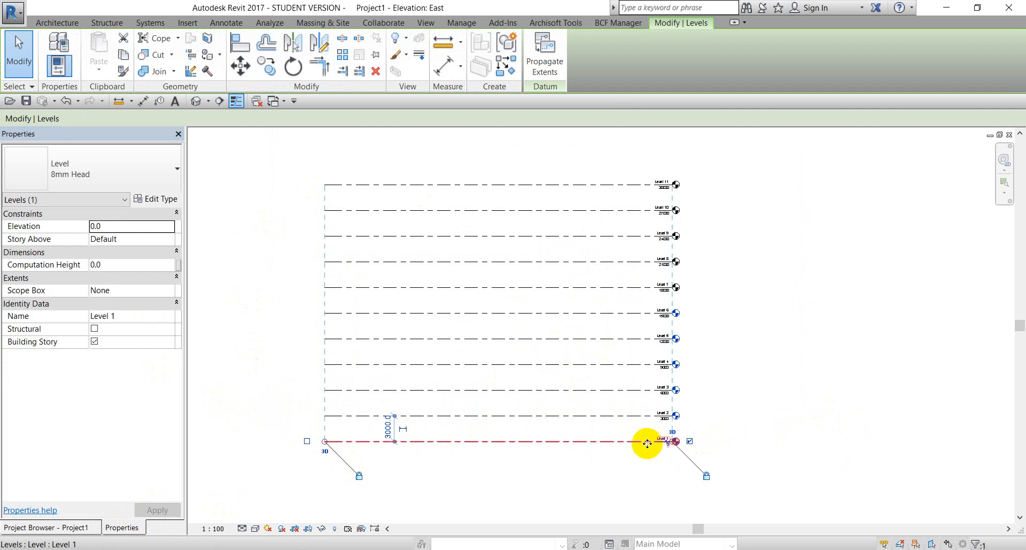
left_click(156, 198)
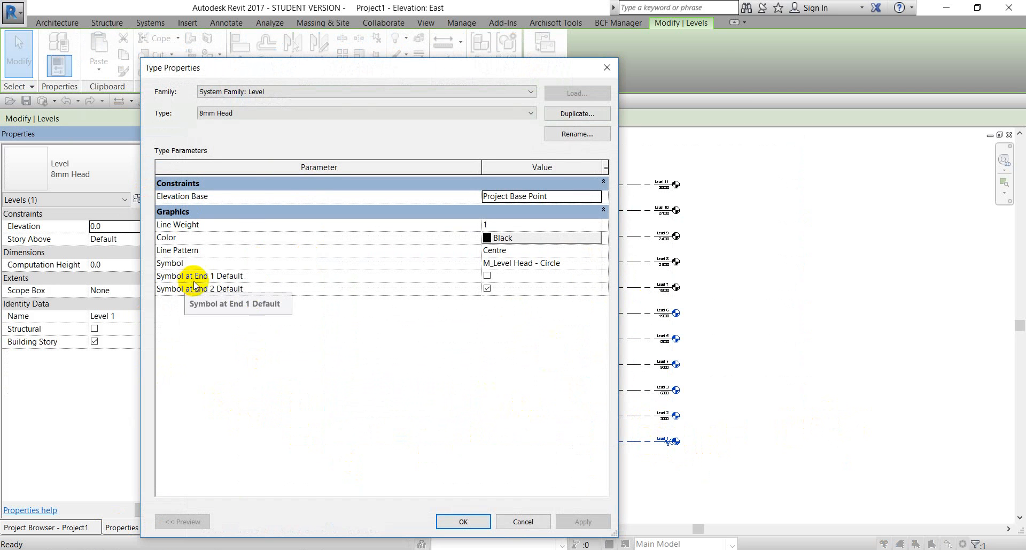
left_click(487, 288)
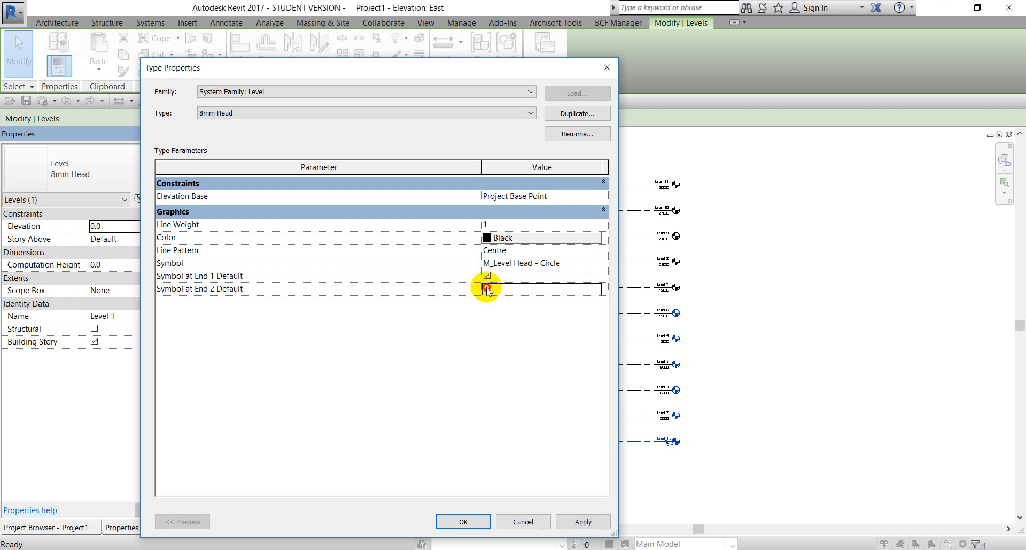
left_click(577, 521)
left_click(468, 522)
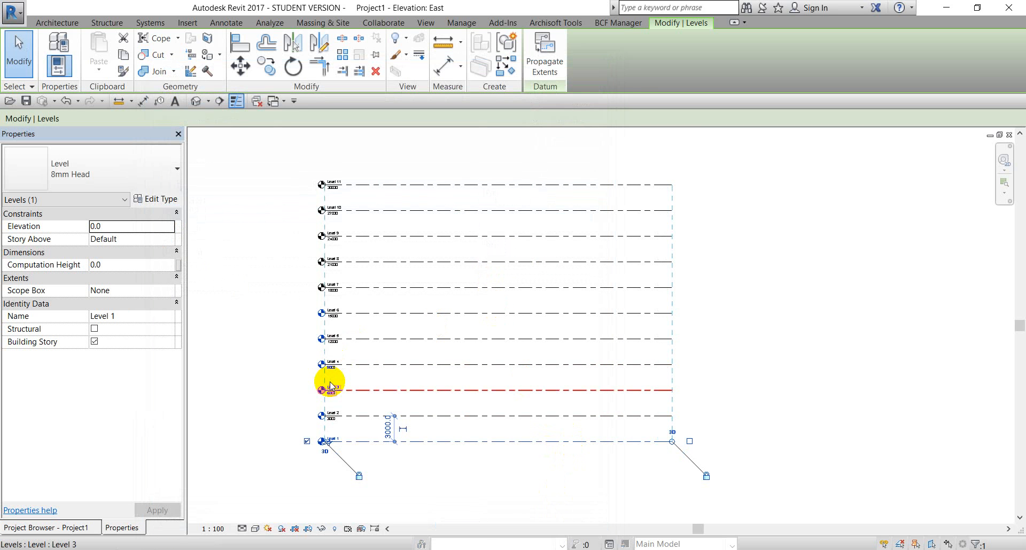
- Restore the 8mm Head type with Symbol at End 2 Default on and Symbol at End 1 Default off, and deselect Level 1
left_click(155, 198)
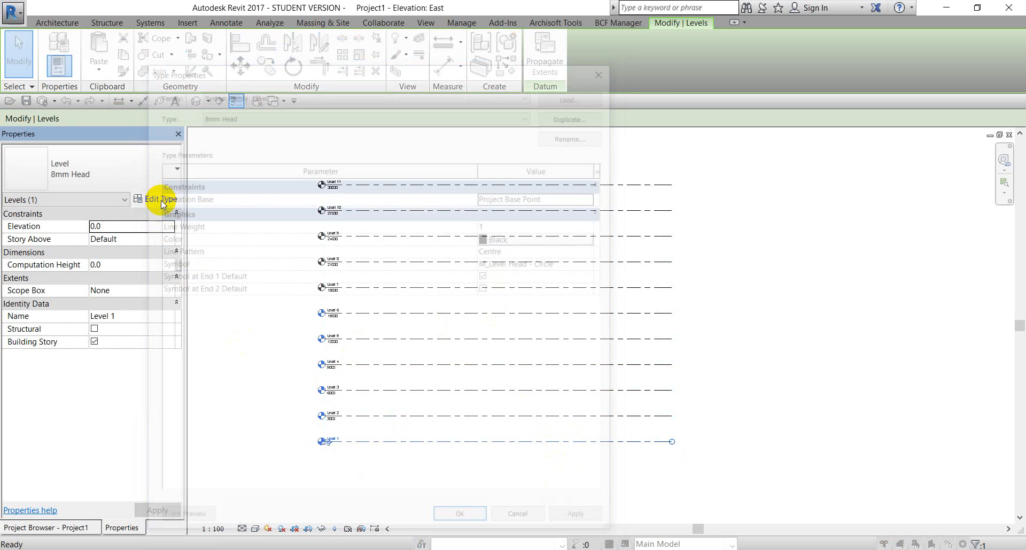
left_click(487, 288)
left_click(488, 276)
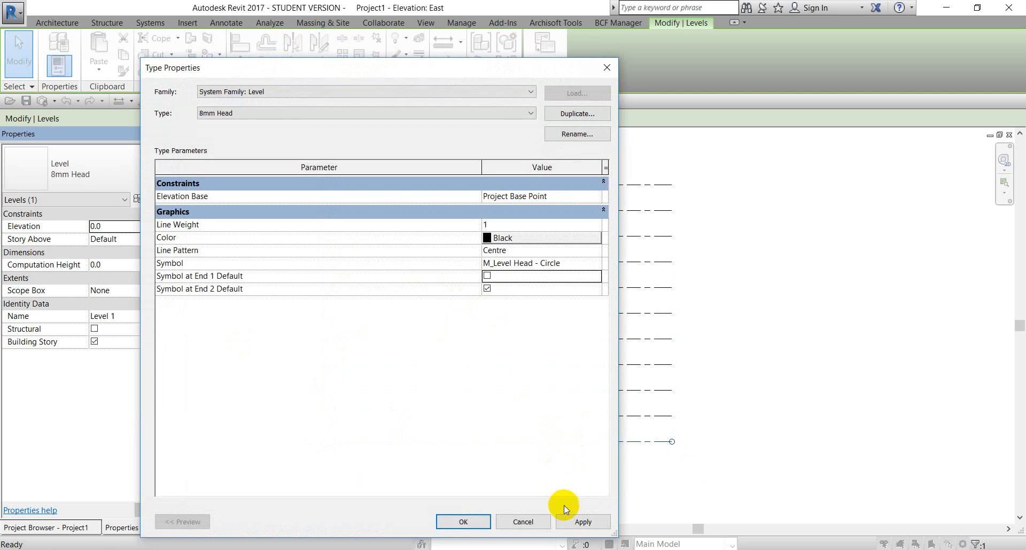
left_click(564, 520)
left_click(464, 521)
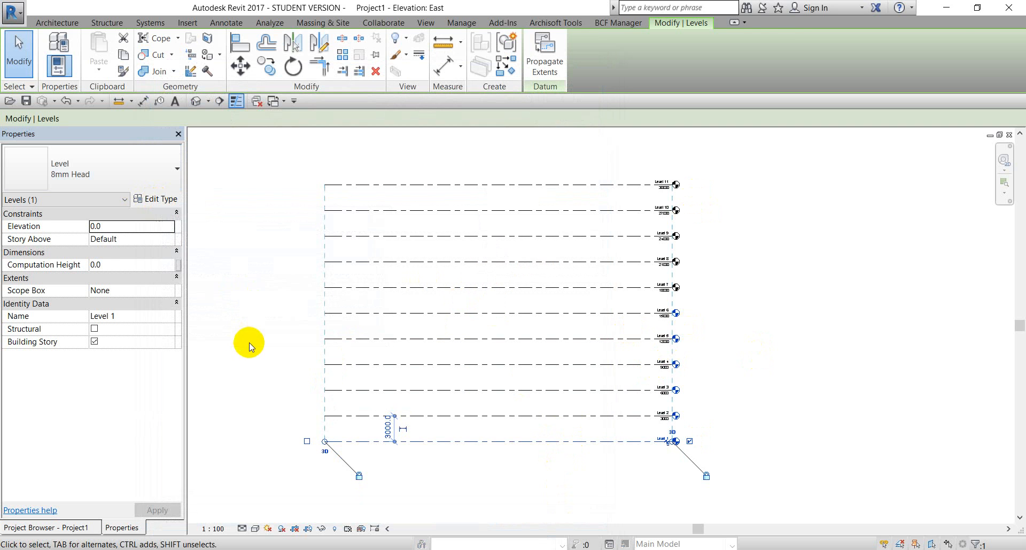
left_click(266, 373)
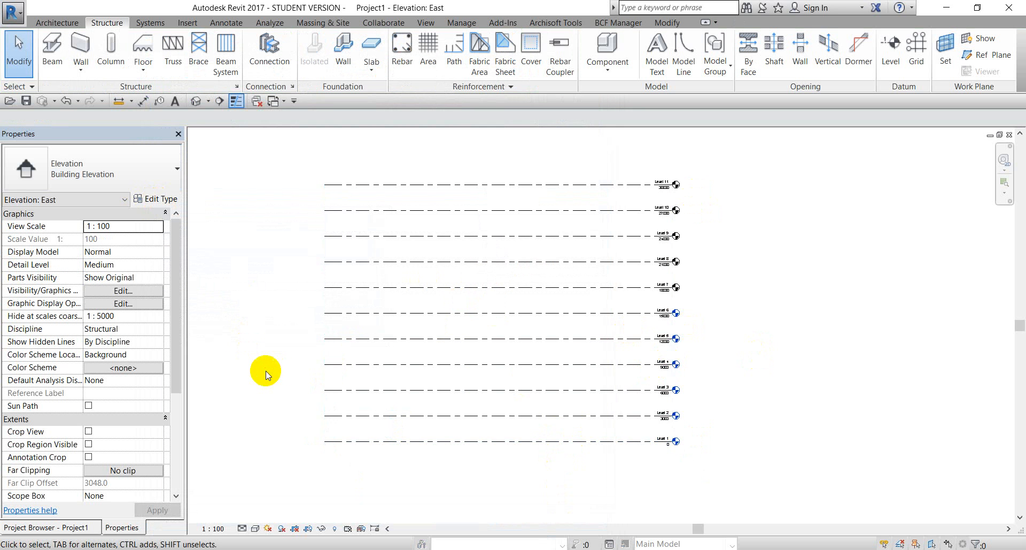
middle_click_drag(271, 374, 288, 374)
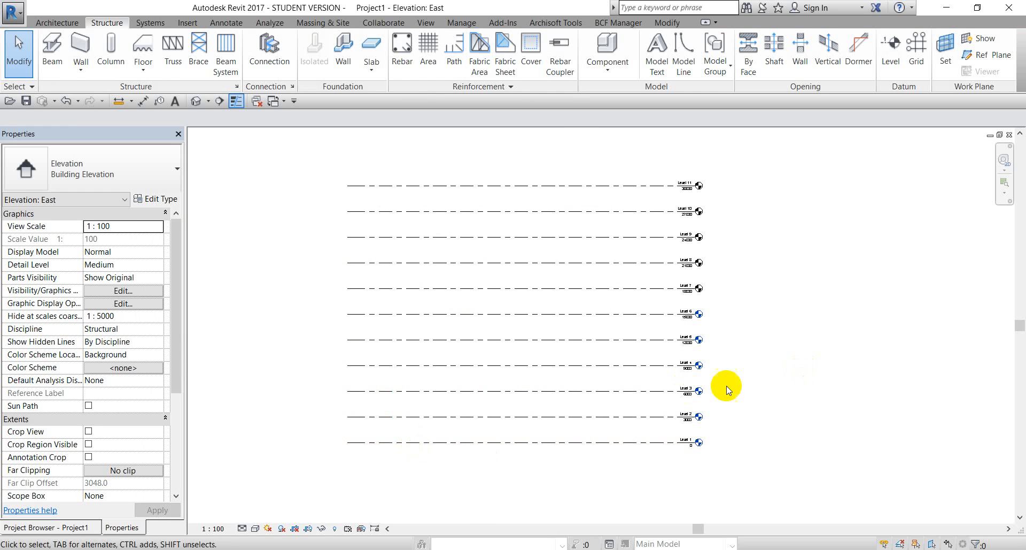
- Select Level 1 and add an elbow to its line beside the level head
left_click(614, 443)
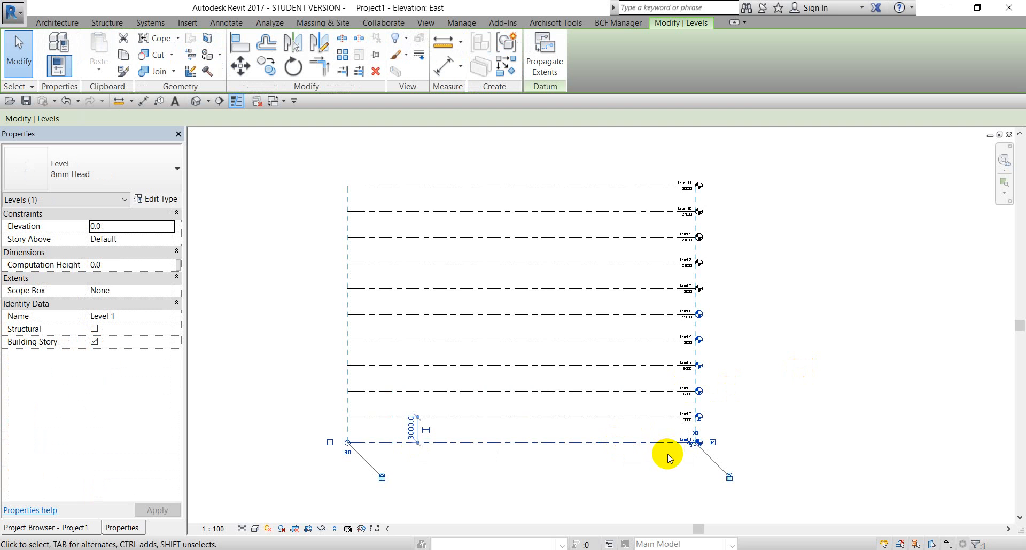
scroll(669, 457, "up", 5)
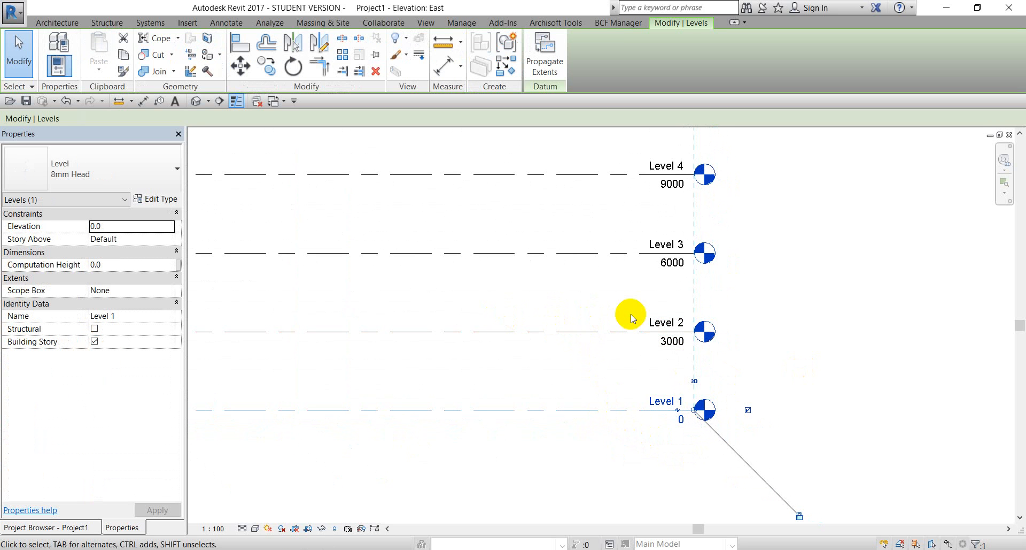
scroll(631, 319, "down", 3)
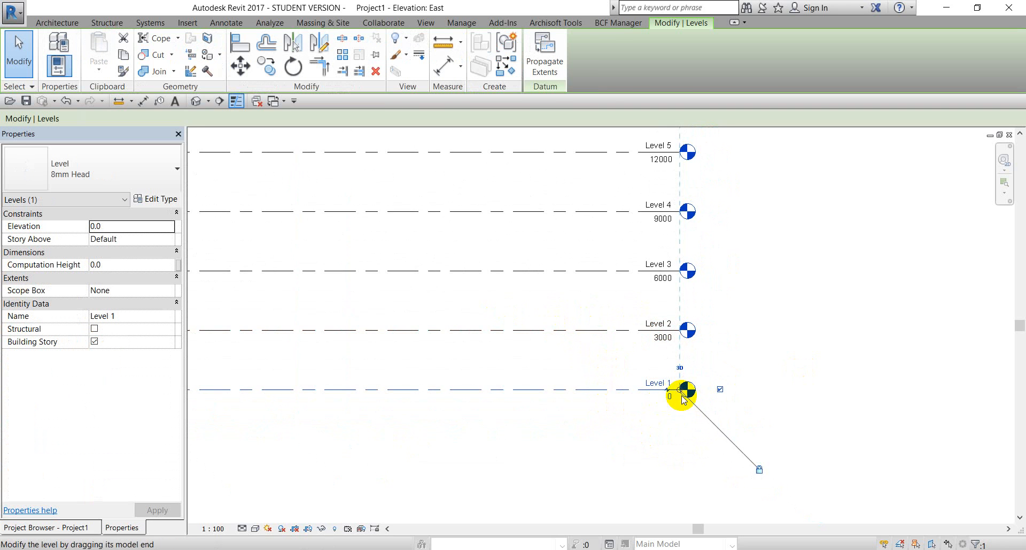
scroll(684, 399, "up", 4)
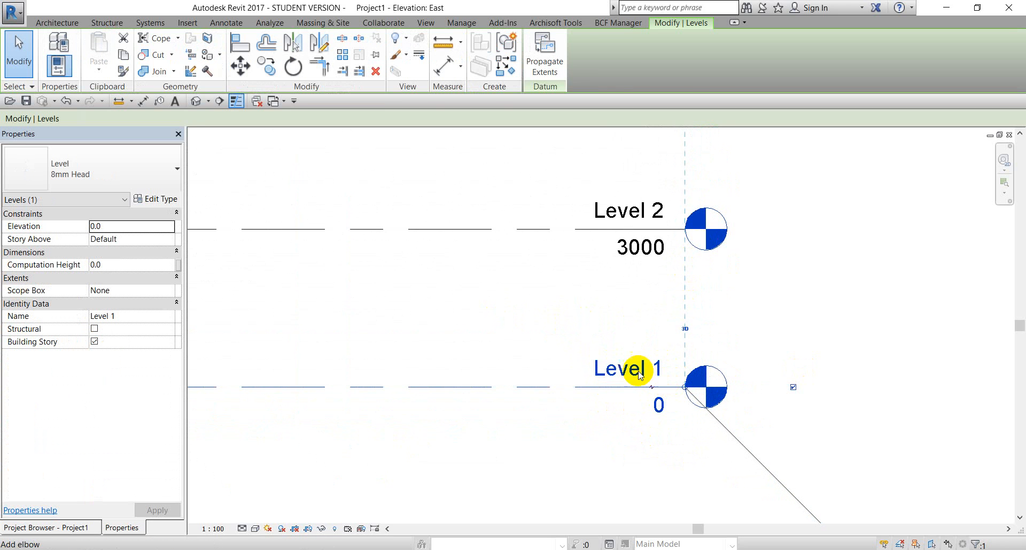
scroll(650, 393, "up", 3)
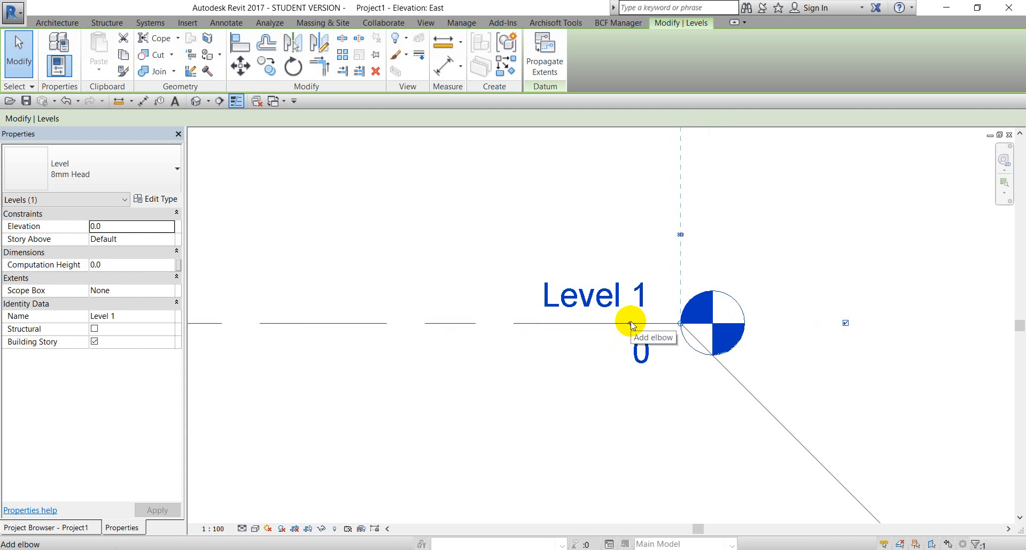
left_click(630, 324)
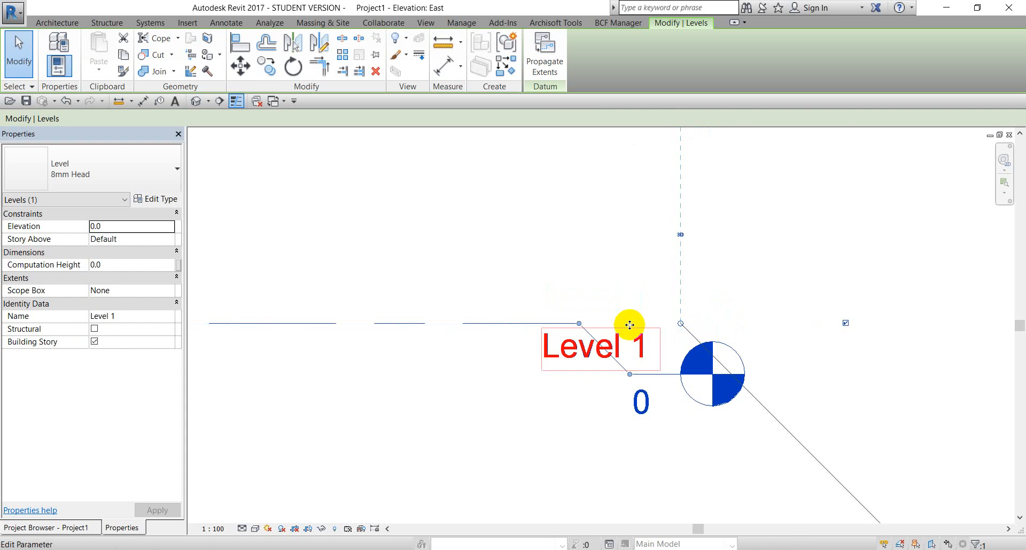
- Stretch Level 1's elbow so the sloped segment starts farther from the level head, and clear the selection
scroll(623, 342, "down", 3)
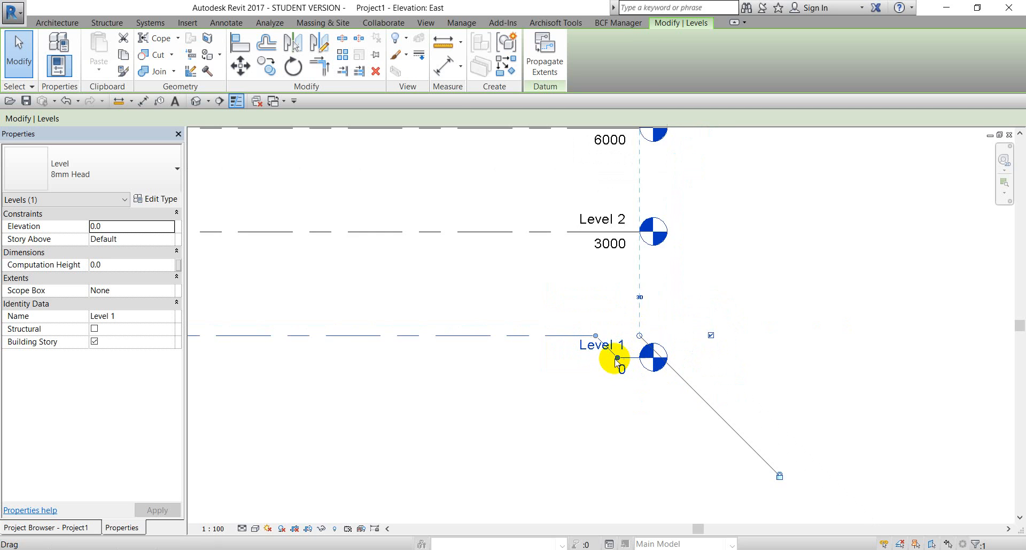
scroll(614, 356, "down", 1)
left_click_drag(621, 366, 558, 338)
left_click(574, 368)
scroll(567, 354, "down", 1)
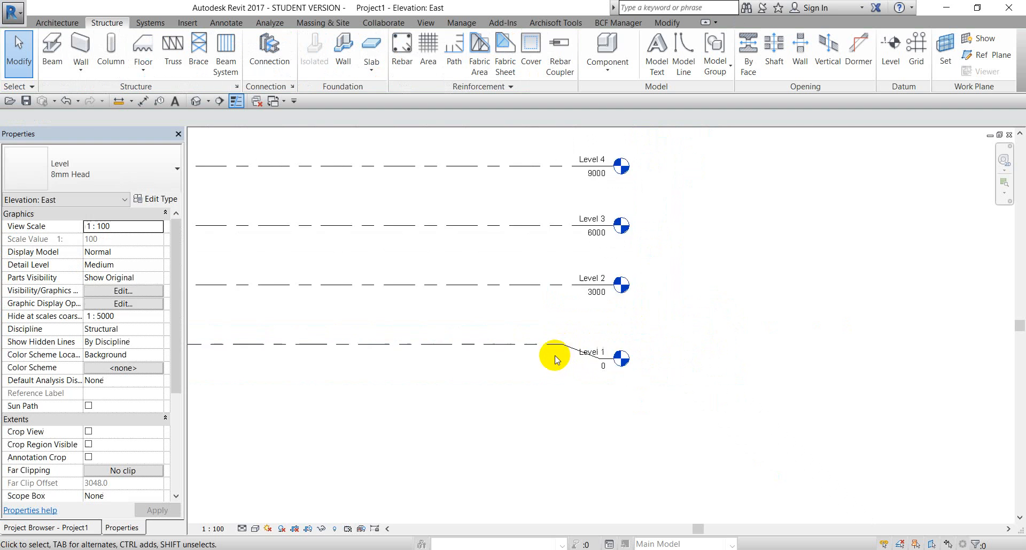
- Examine the grips of Level 1's elbow and how its offset head sits beneath the other levels
middle_click_drag(554, 357, 586, 354)
left_click(585, 342)
scroll(597, 350, "up", 1)
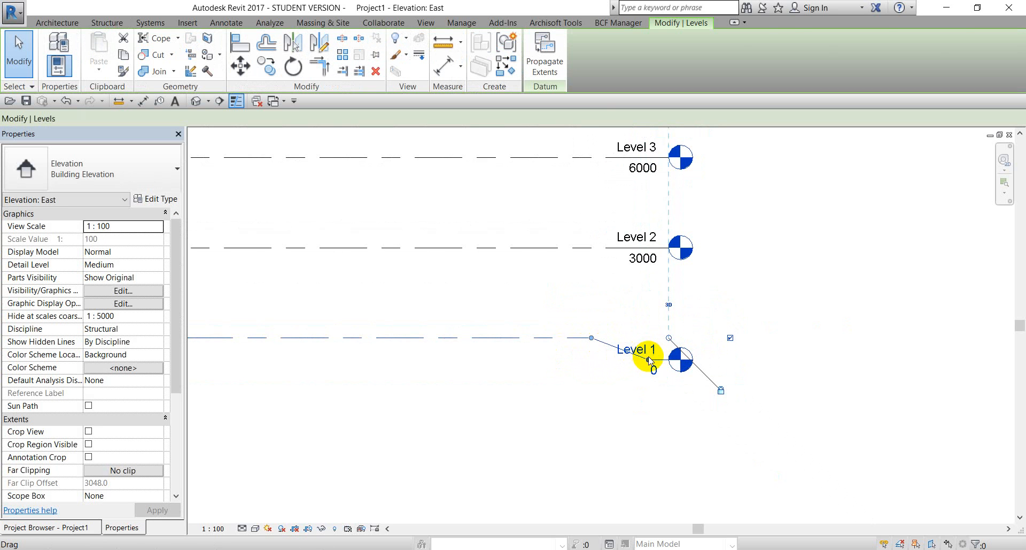
left_click(589, 408)
scroll(556, 385, "down", 2)
scroll(552, 382, "down", 2)
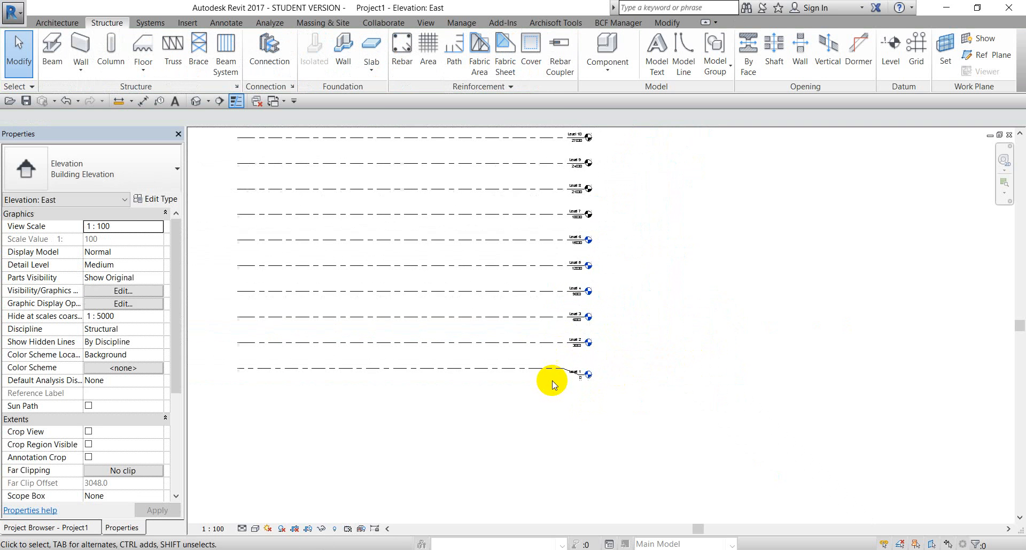
middle_click_drag(474, 367, 524, 411)
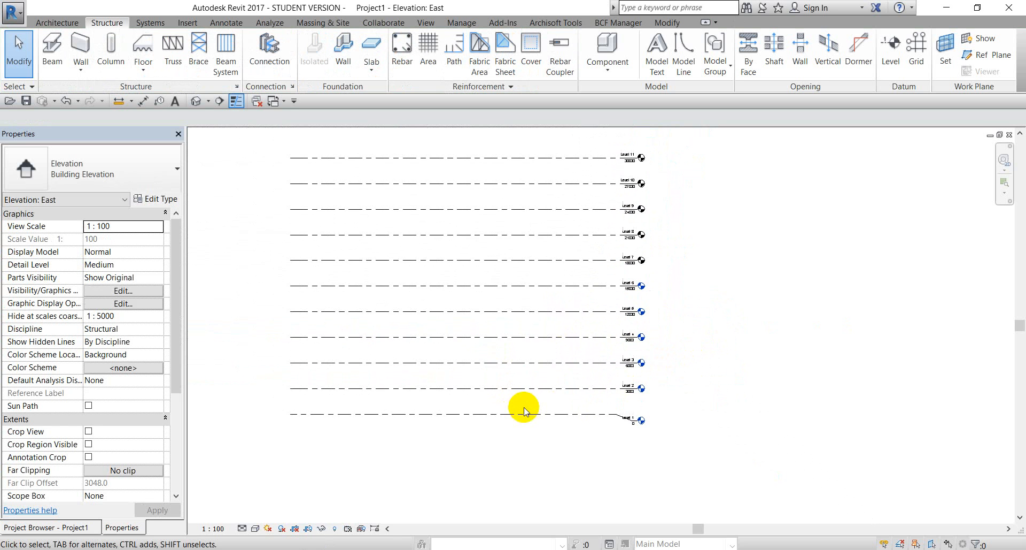
scroll(551, 406, "up", 1)
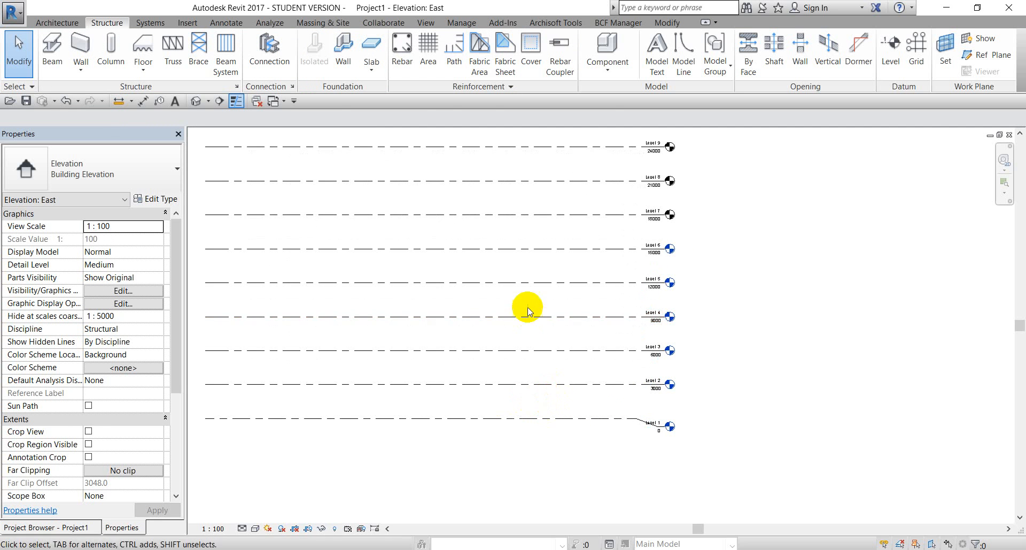
- Switch to PowerPoint, compare the Creating Levels and Creating Plan View slides, and return to Revit
middle_click_drag(527, 304, 536, 393)
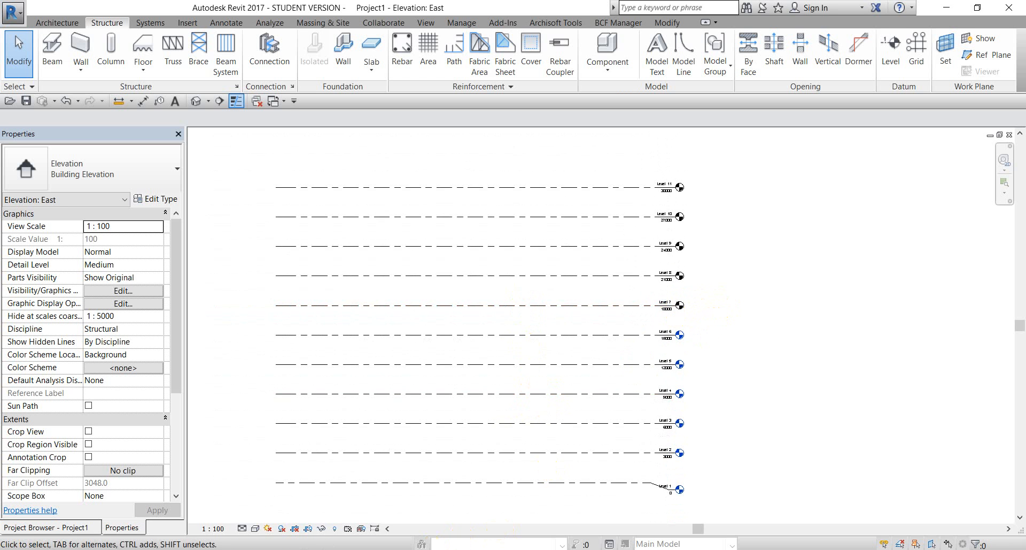
key("alt+Tab")
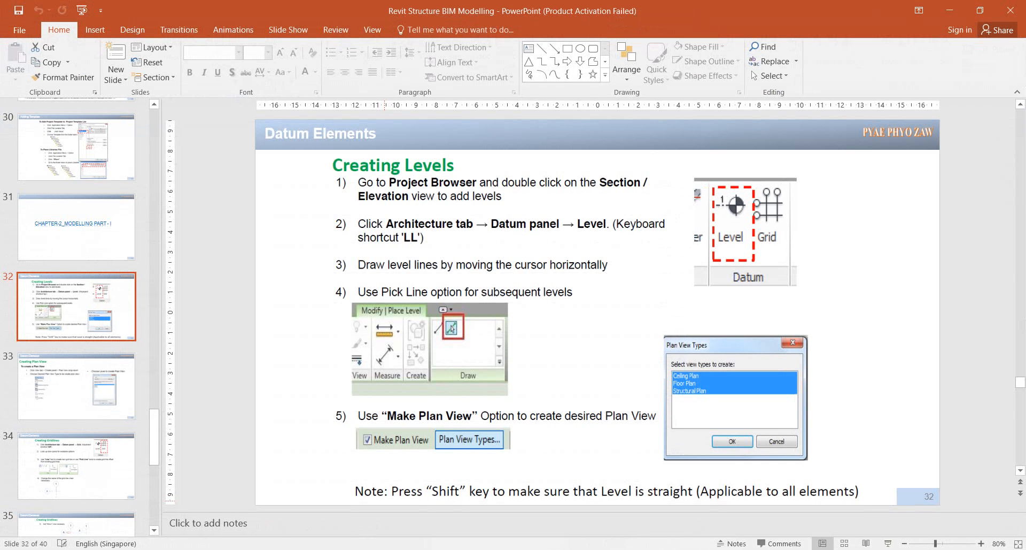
left_click(88, 393)
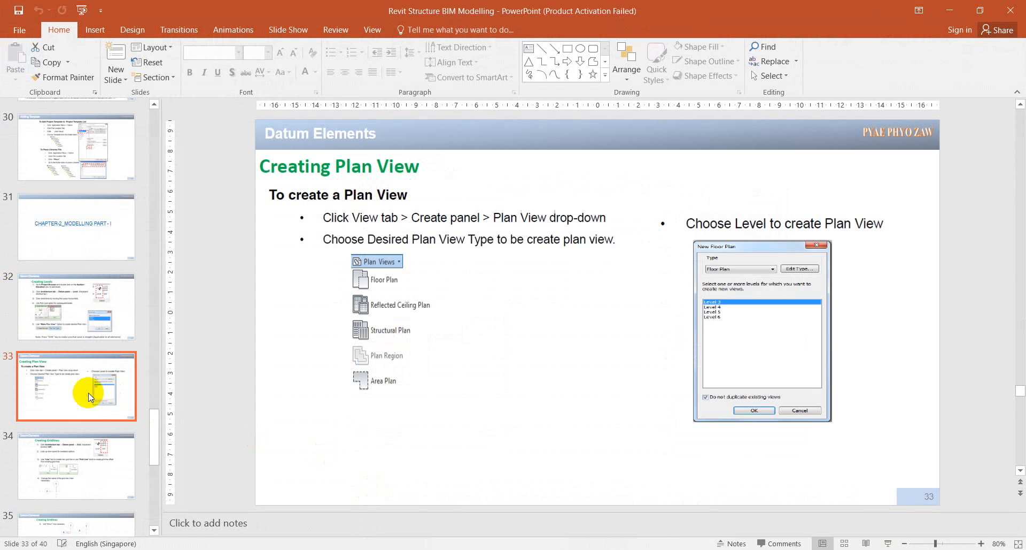
left_click(95, 304)
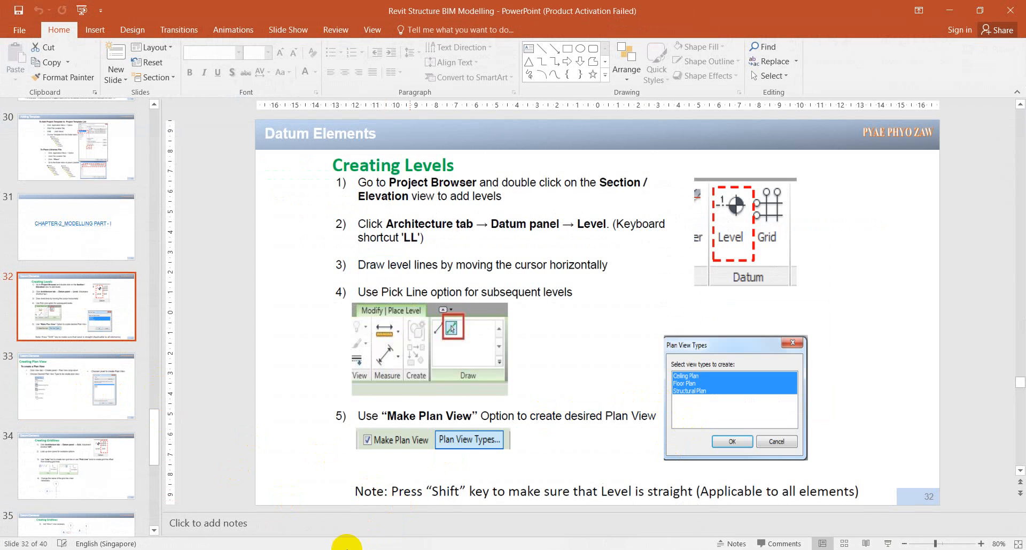
key("alt+Tab")
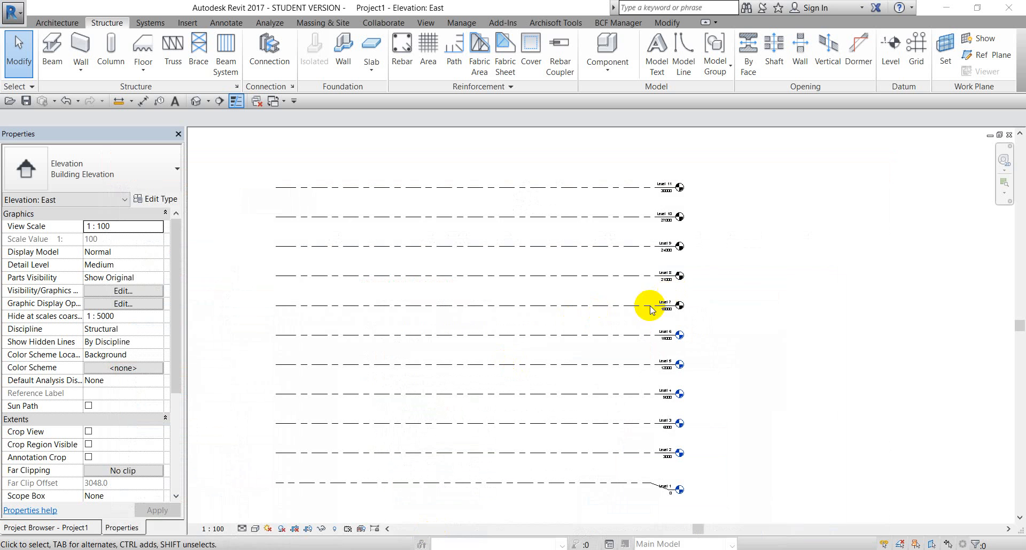
left_click(600, 325)
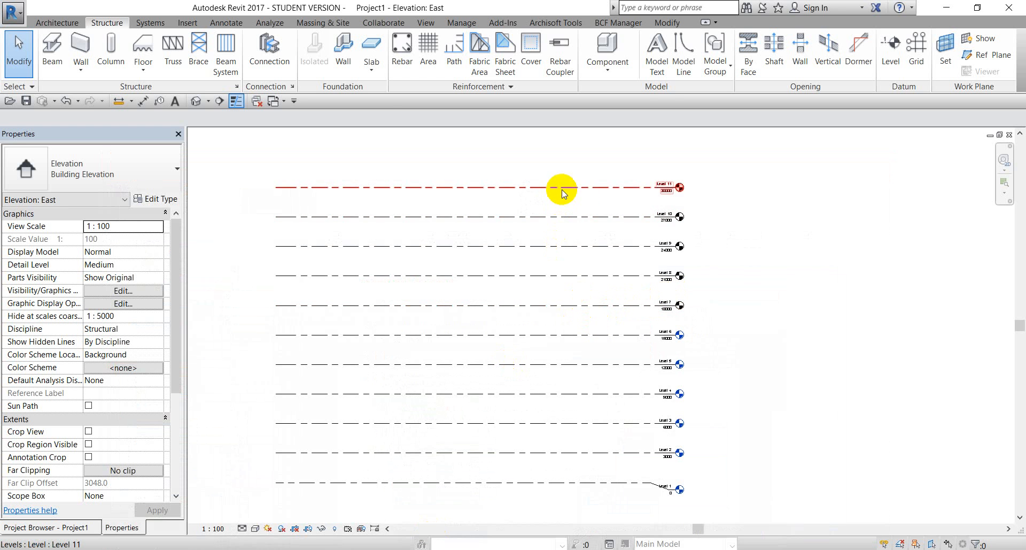
left_click(890, 47)
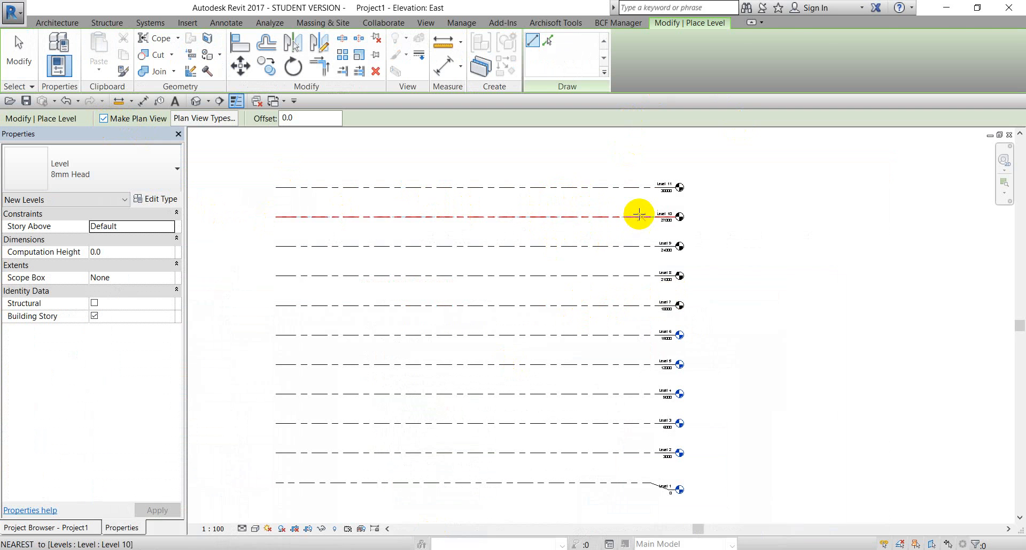
key("Escape")
scroll(653, 306, "up", 3)
scroll(657, 202, "down", 2)
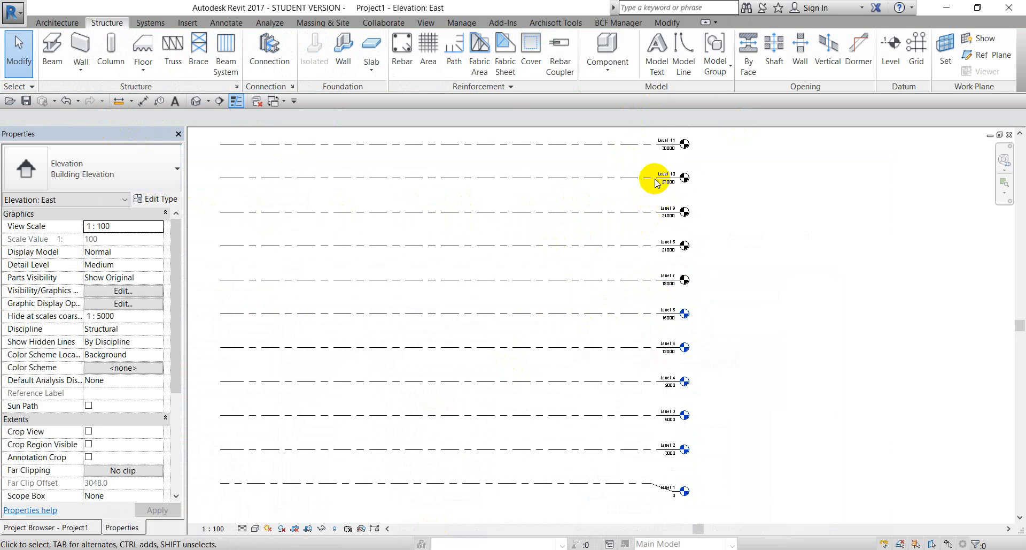
- Show the Project Browser and create structural plan views for Levels 7 to 11, keeping Do not duplicate existing views on
middle_click_drag(651, 154, 652, 163)
left_click(91, 527)
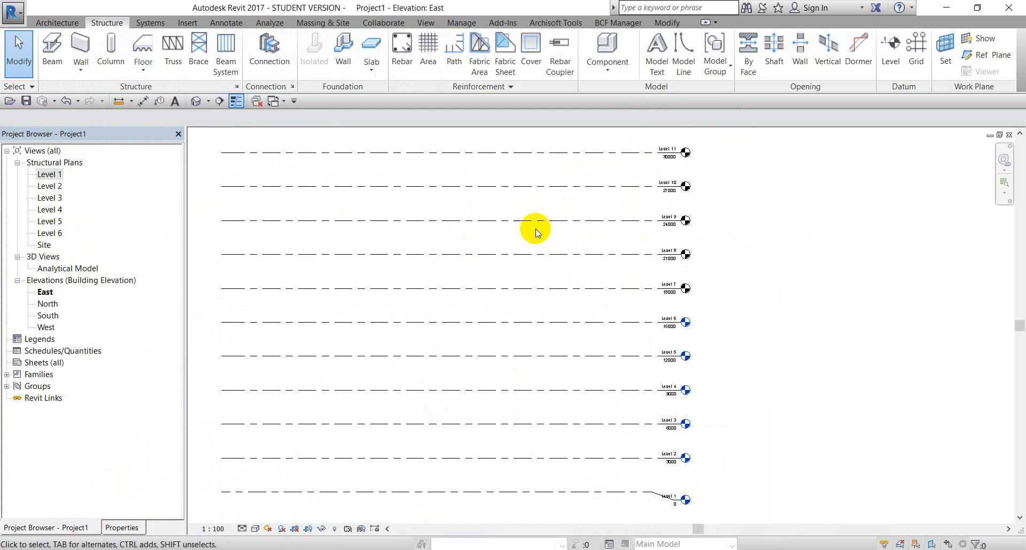
middle_click_drag(535, 238, 541, 246)
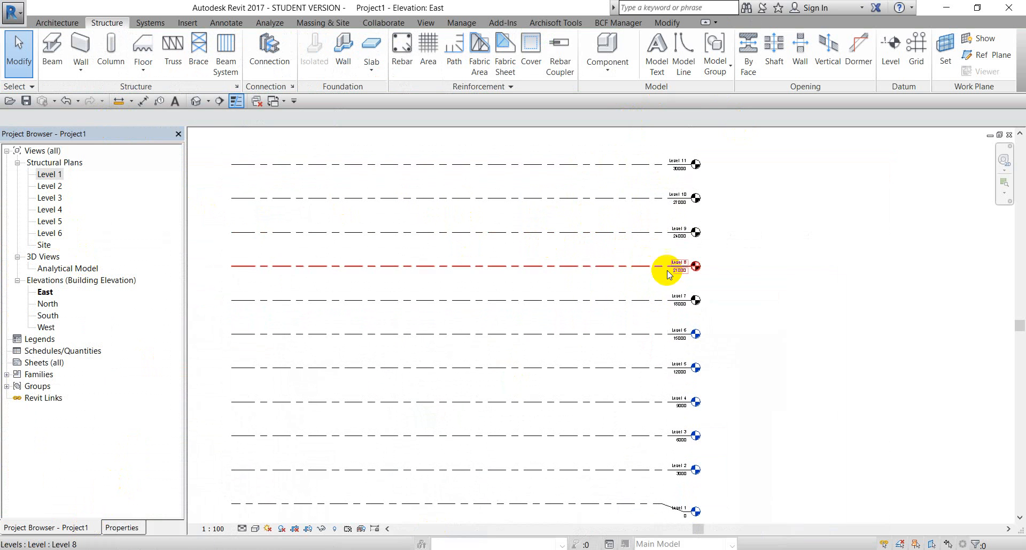
left_click_drag(731, 309, 645, 155)
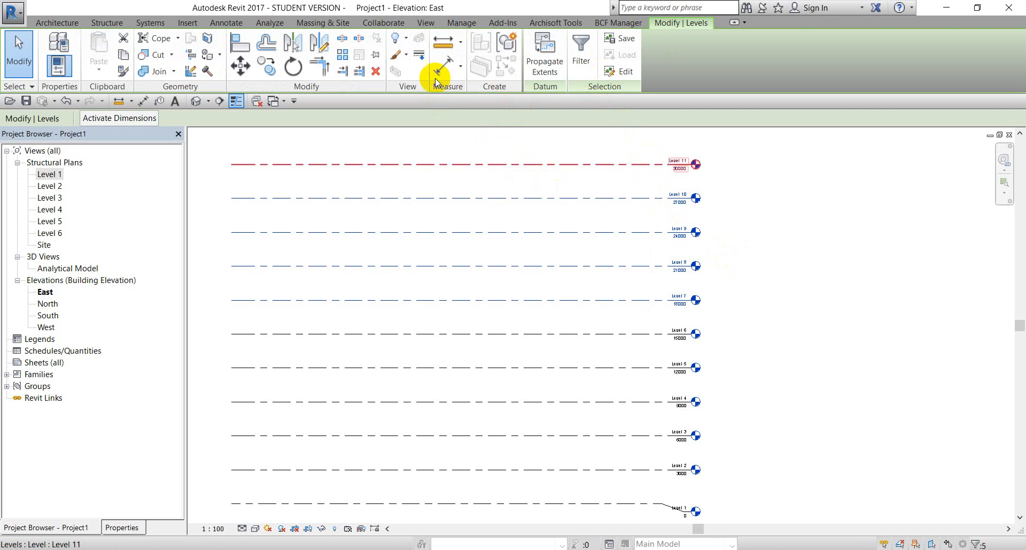
left_click(426, 23)
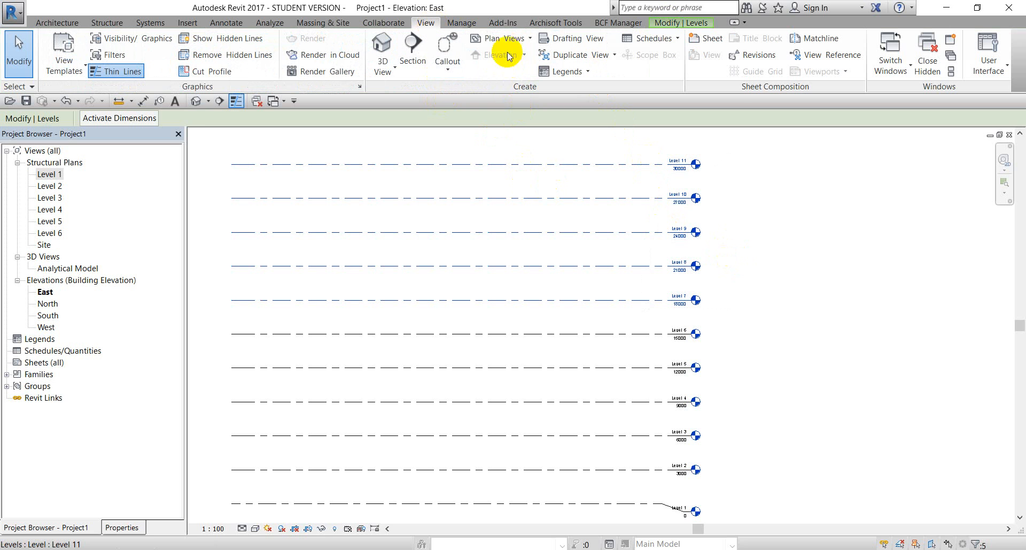
left_click(530, 40)
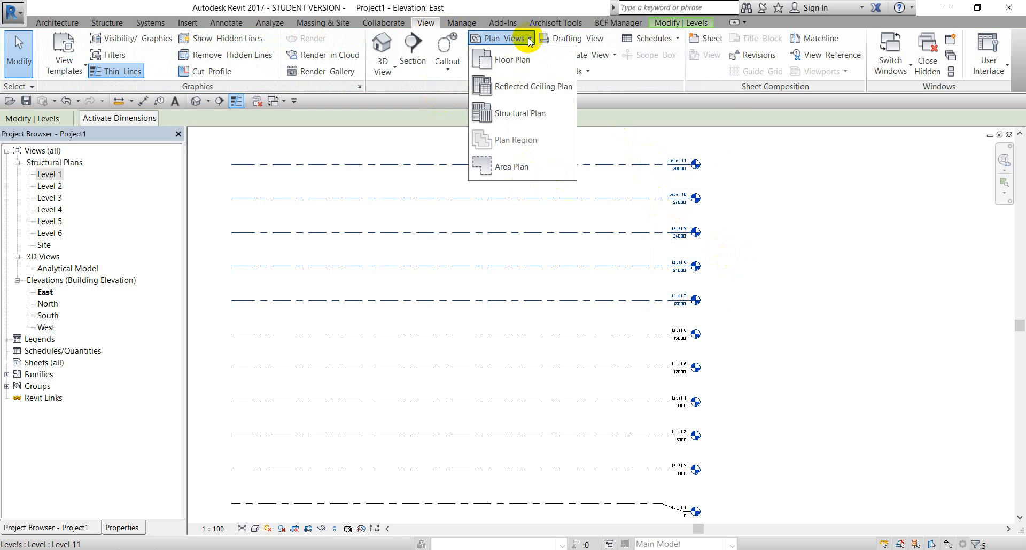
left_click(508, 114)
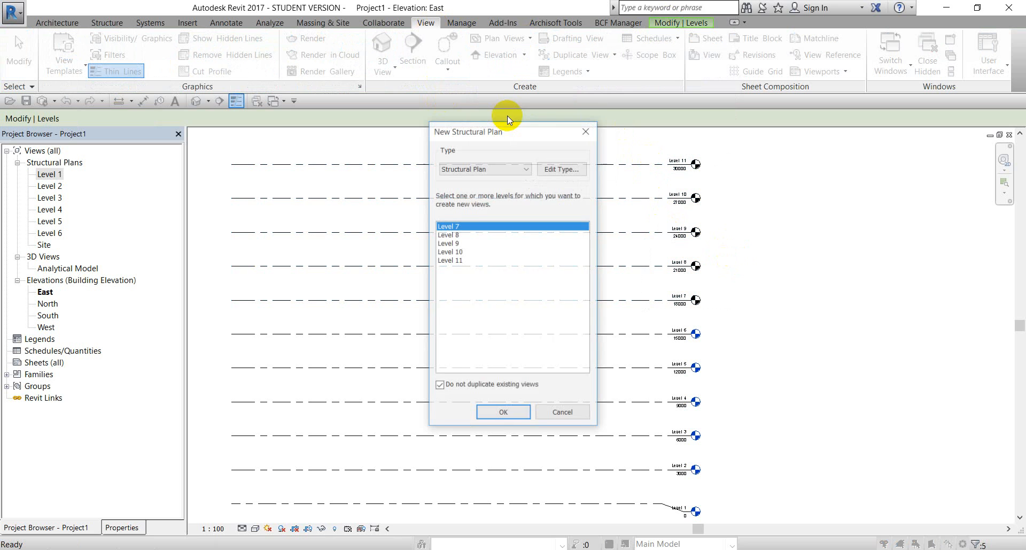
left_click(454, 260, "shift")
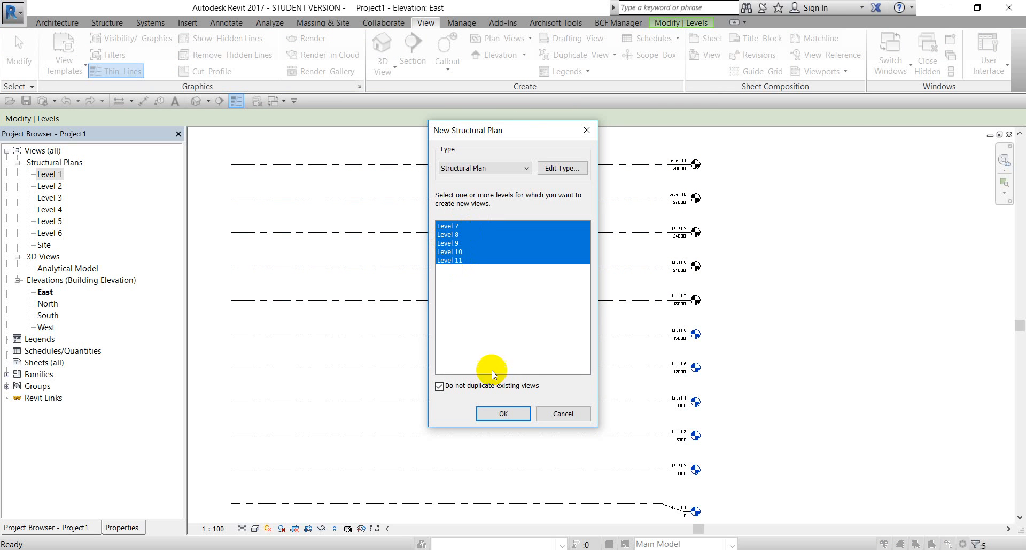
left_click(504, 414)
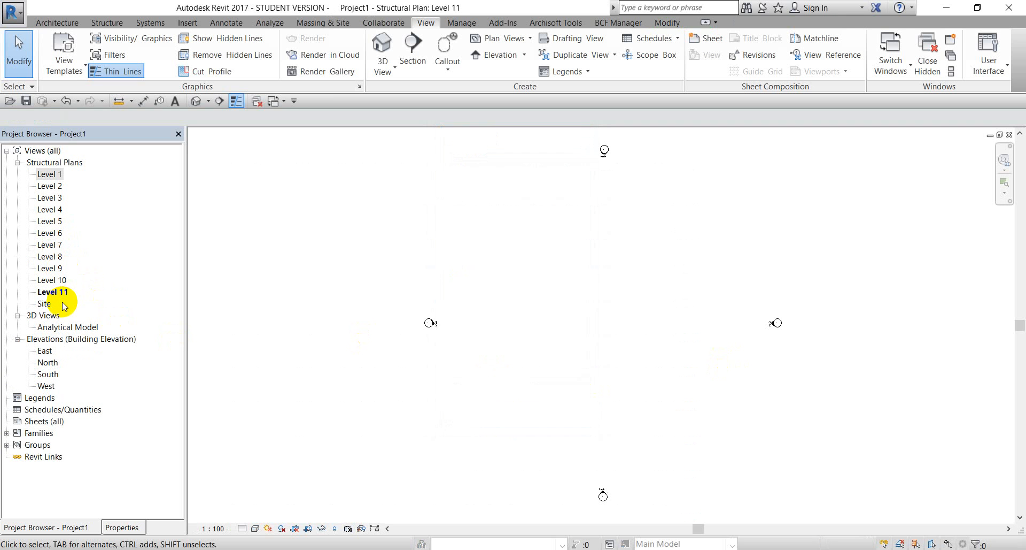
- Undo the creation of the structural plan views for Levels 7 to 11
left_click(64, 103)
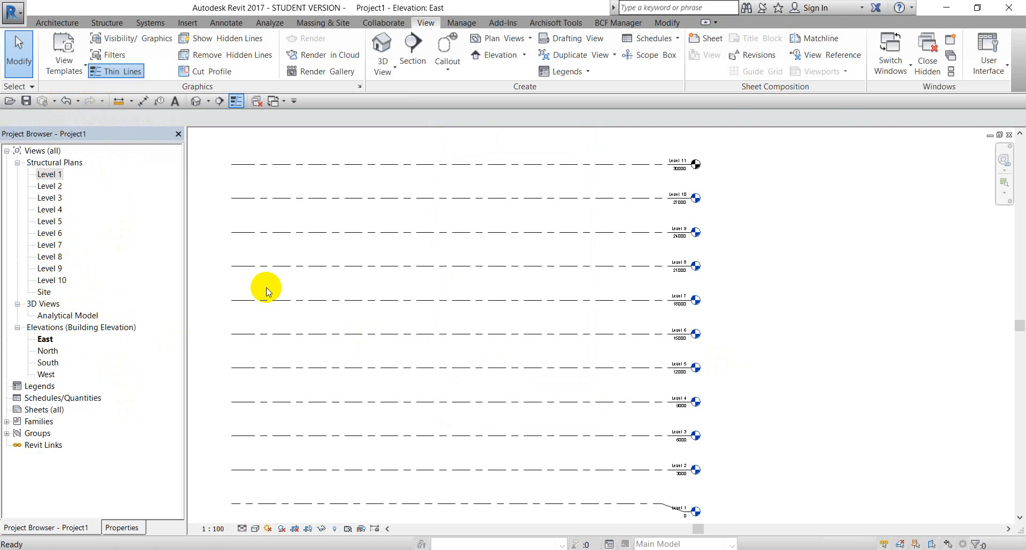
left_click(66, 101)
left_click(67, 102)
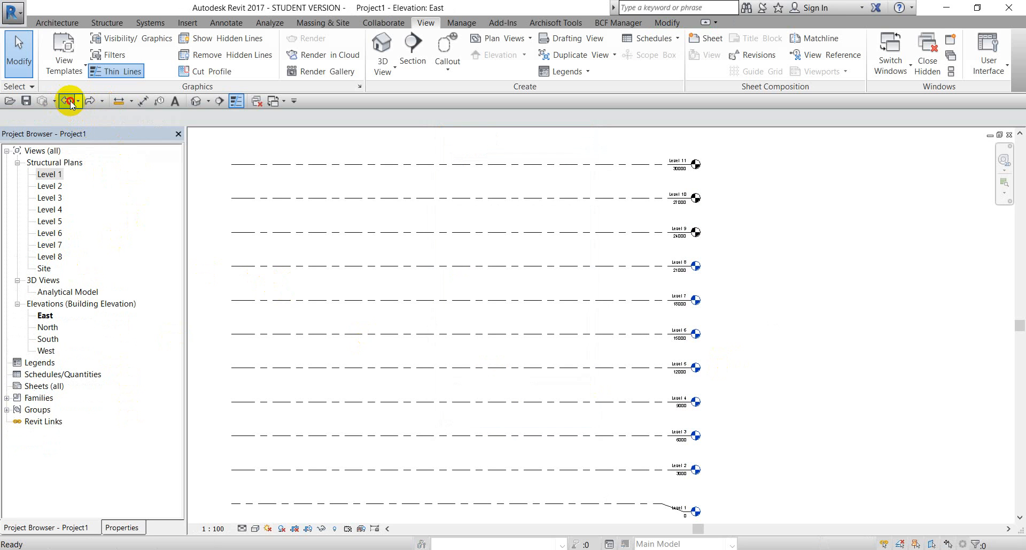
left_click(67, 101)
left_click(67, 101)
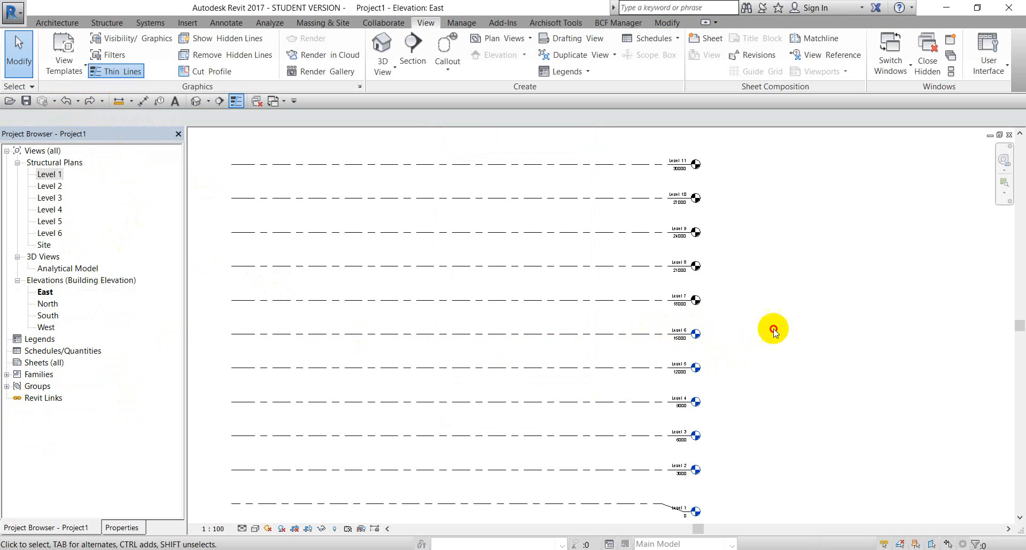
- Select Levels 7 to 11 in the elevation and create a structural plan view for each of them
scroll(648, 309, "up", 1)
middle_click_drag(659, 307, 661, 348)
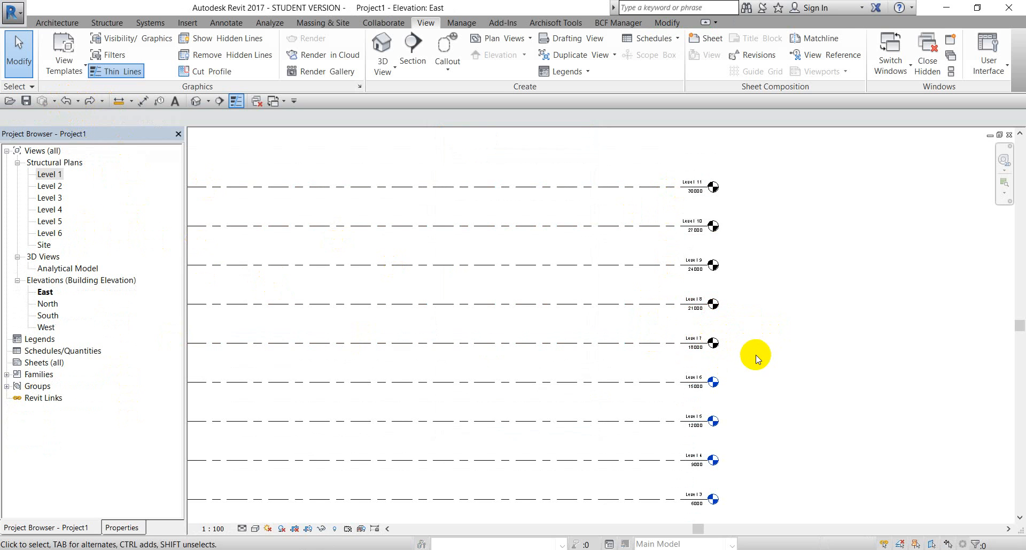
left_click_drag(755, 355, 629, 169)
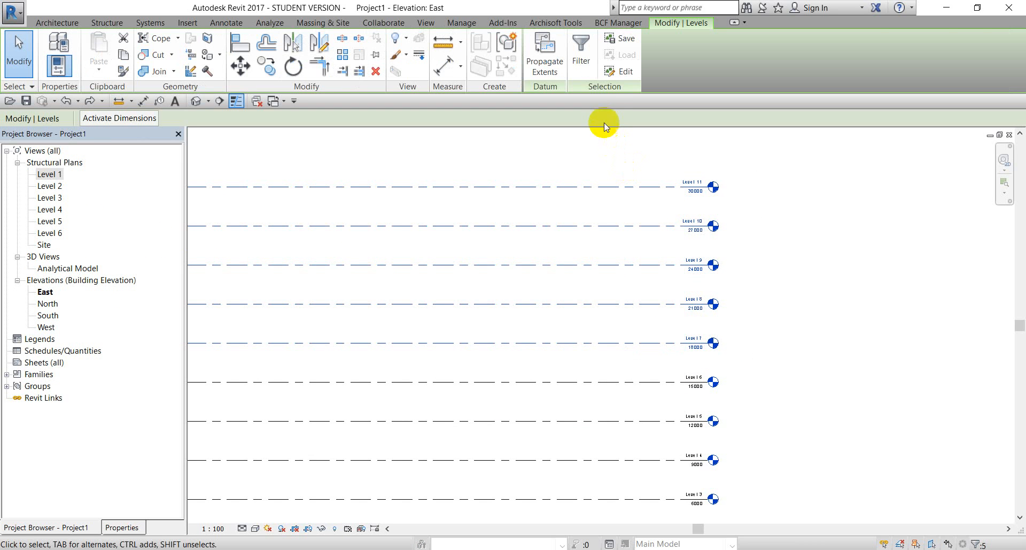
left_click(426, 22)
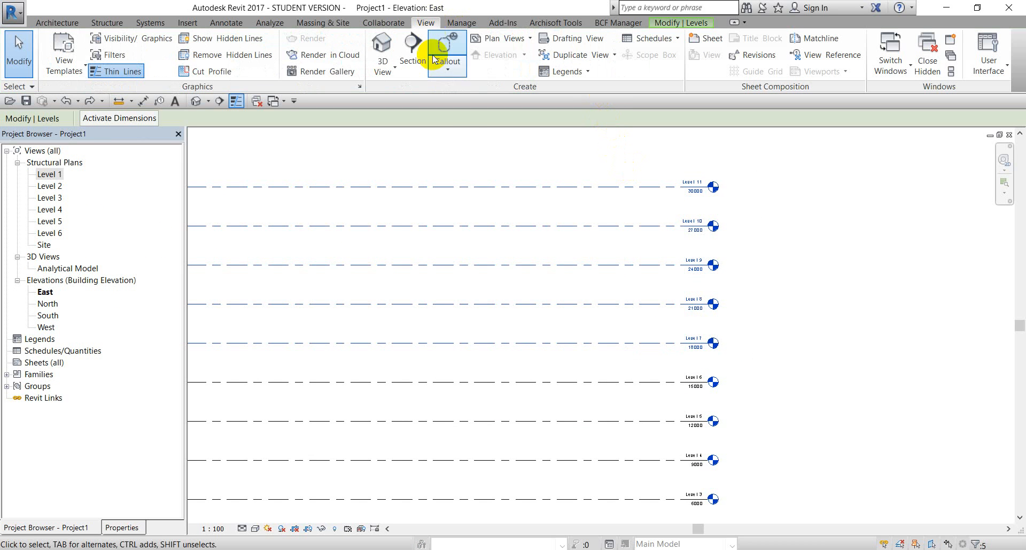
left_click(518, 38)
left_click(516, 114)
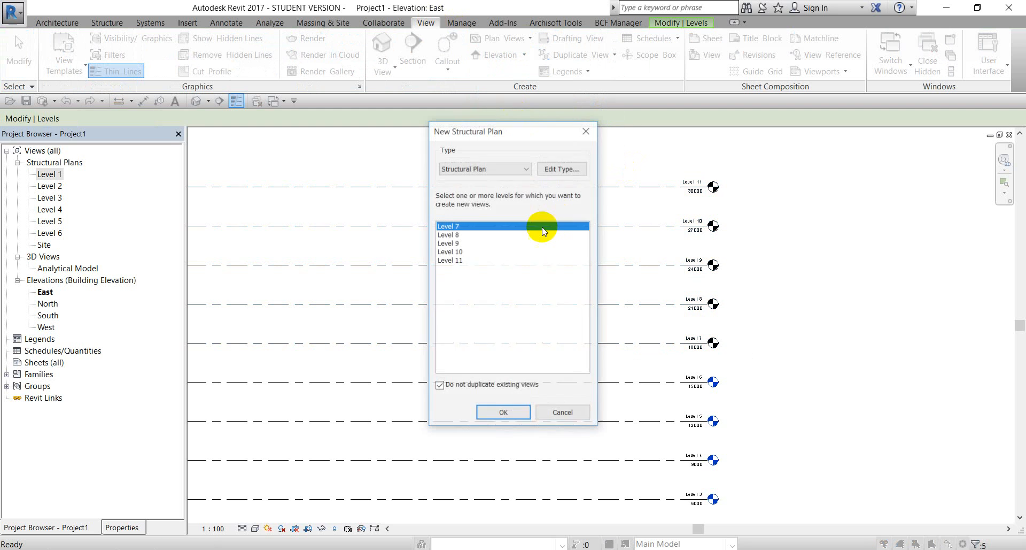
left_click(457, 261, "shift")
left_click(504, 414)
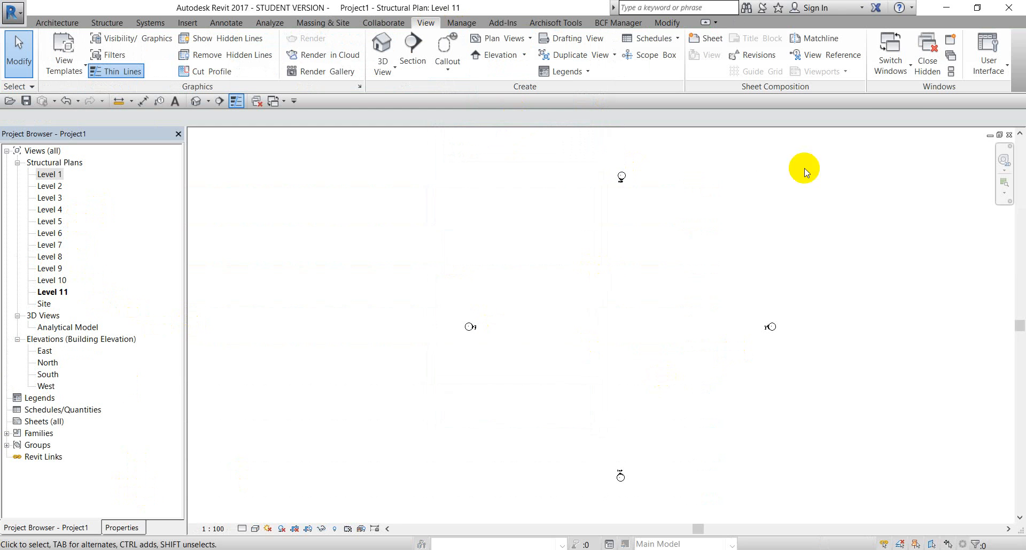
- Close the hidden windows and reopen the East elevation with all the levels in view
left_click(919, 78)
double_click(45, 351)
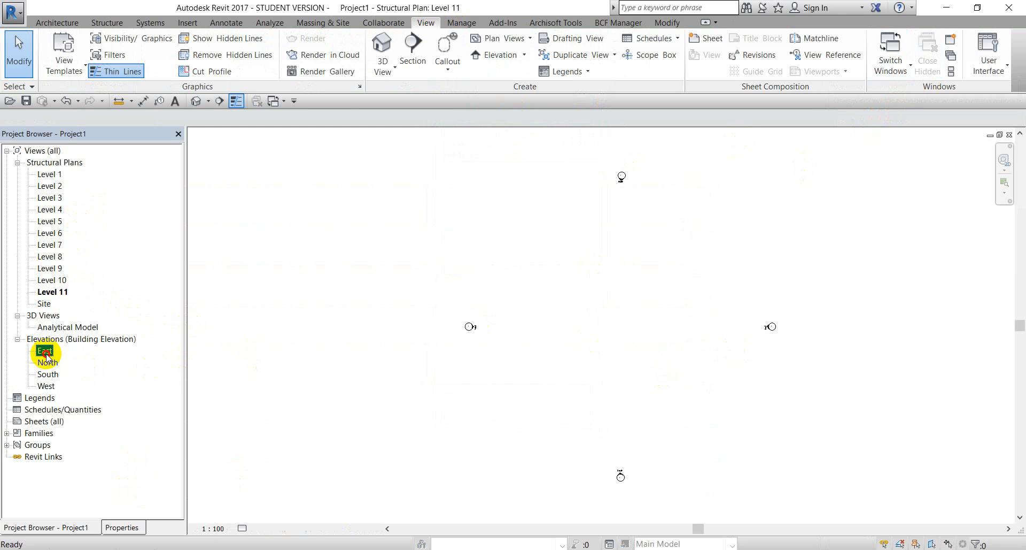
scroll(528, 322, "down", 3)
middle_click_drag(652, 332, 617, 324)
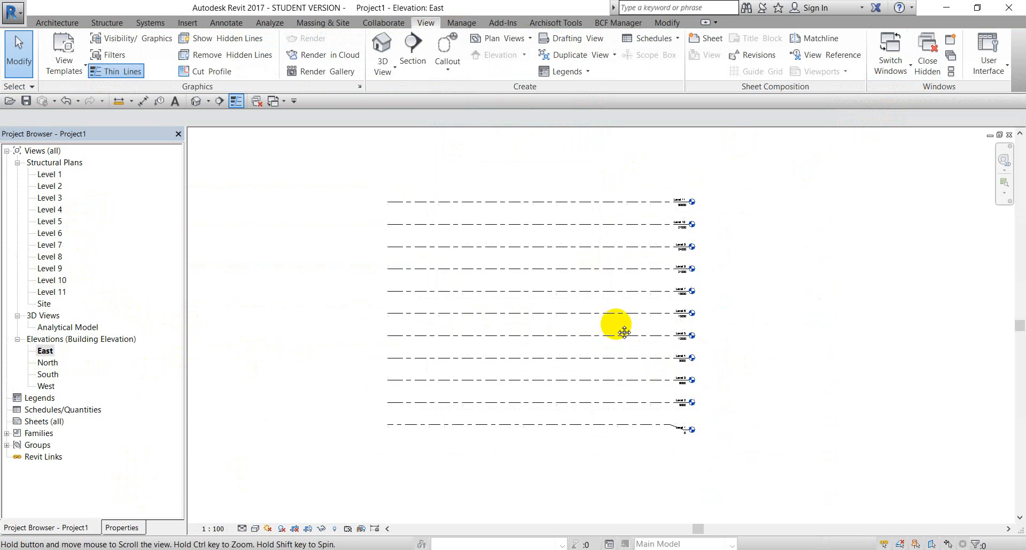
scroll(667, 229, "up", 1)
scroll(675, 230, "up", 1)
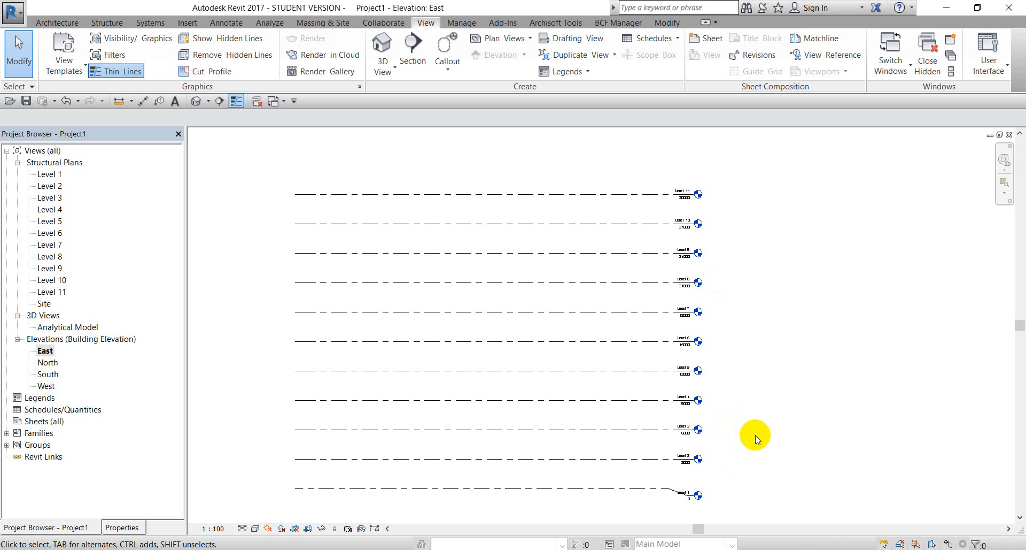
- Rename Level 1 as 1st Storey Plan without renaming the corresponding views, and undo the rename
scroll(724, 469, "up", 4)
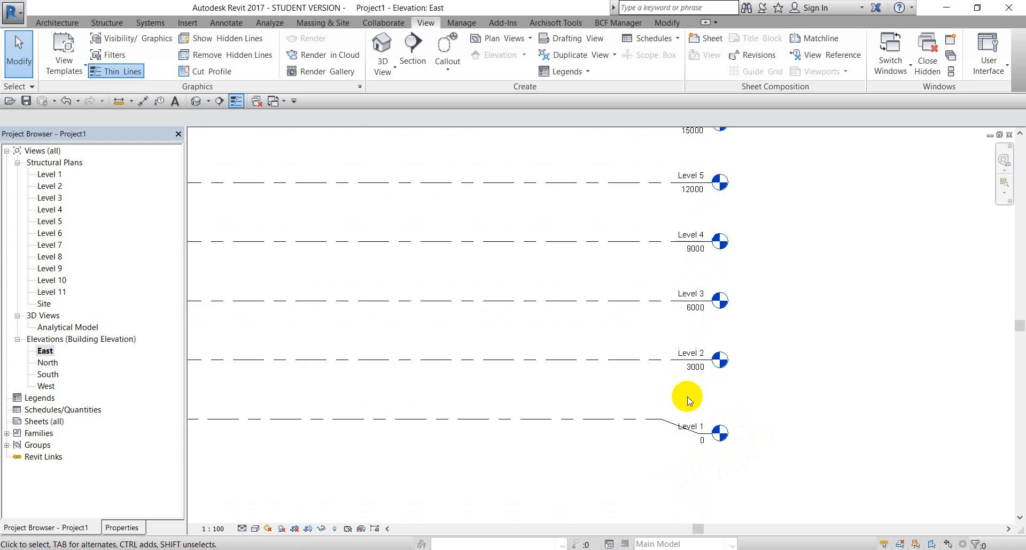
scroll(688, 401, "up", 2)
left_click(711, 435)
left_click(705, 439)
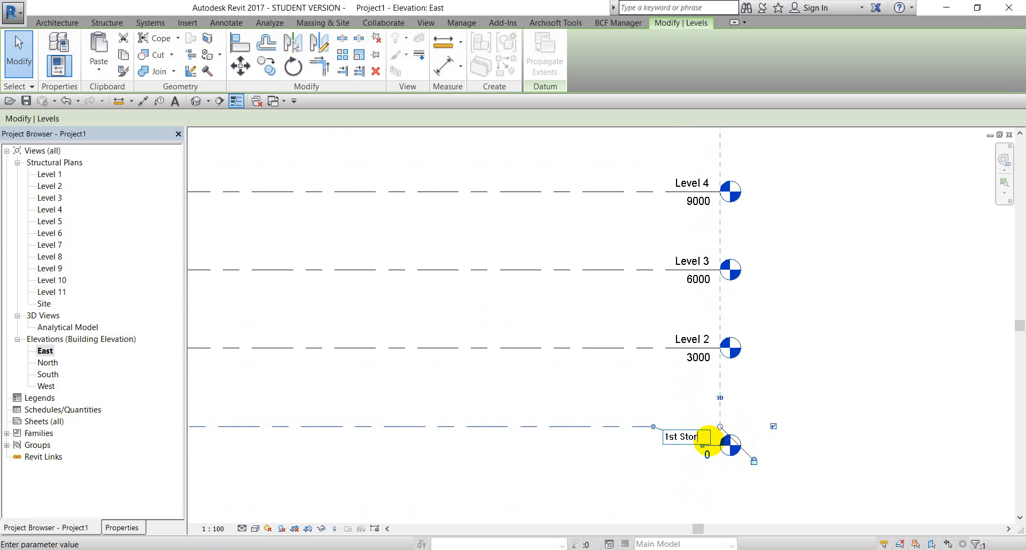
key("Return")
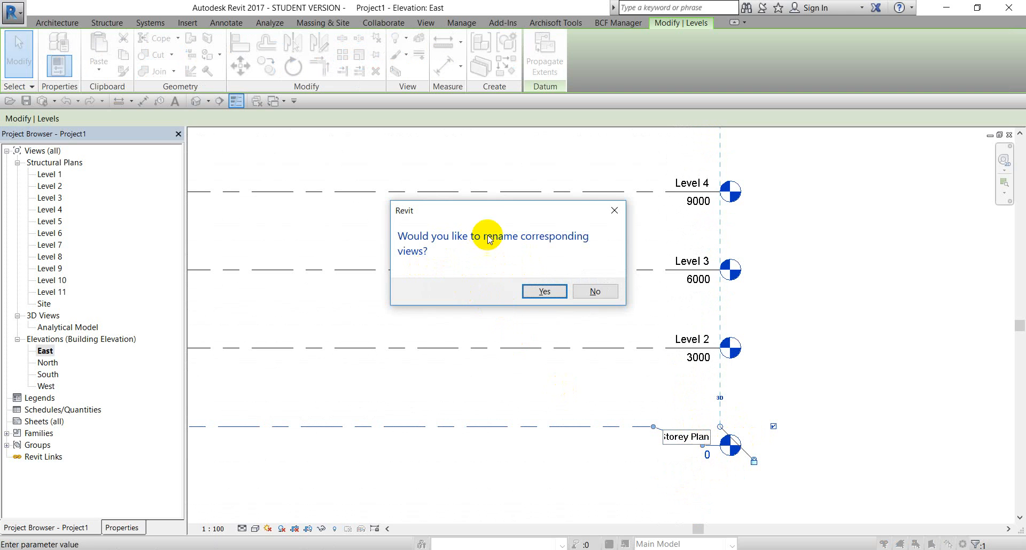
left_click(602, 292)
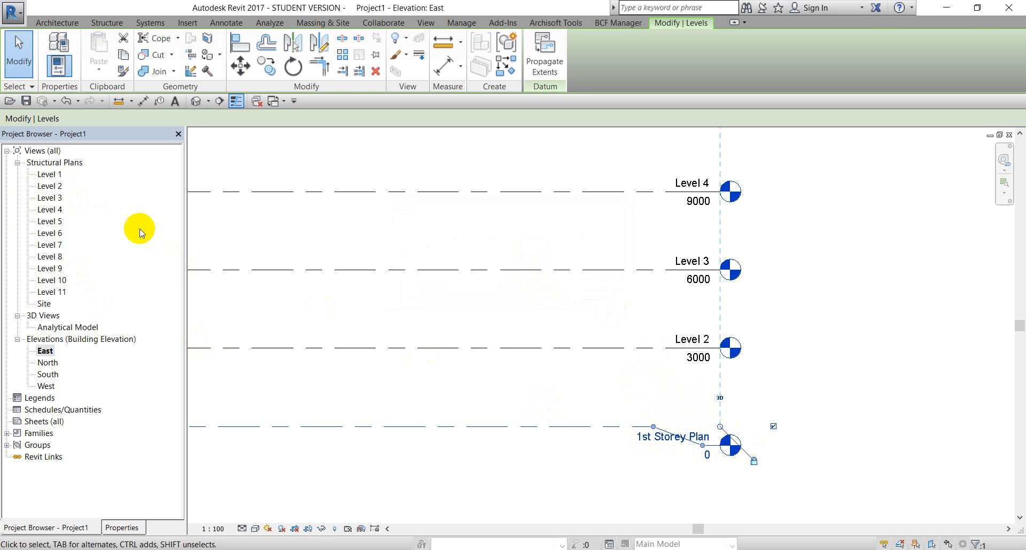
key("ctrl+z")
- Rename Level 1 as 1st Storey and rename its corresponding views as well
left_click(696, 436)
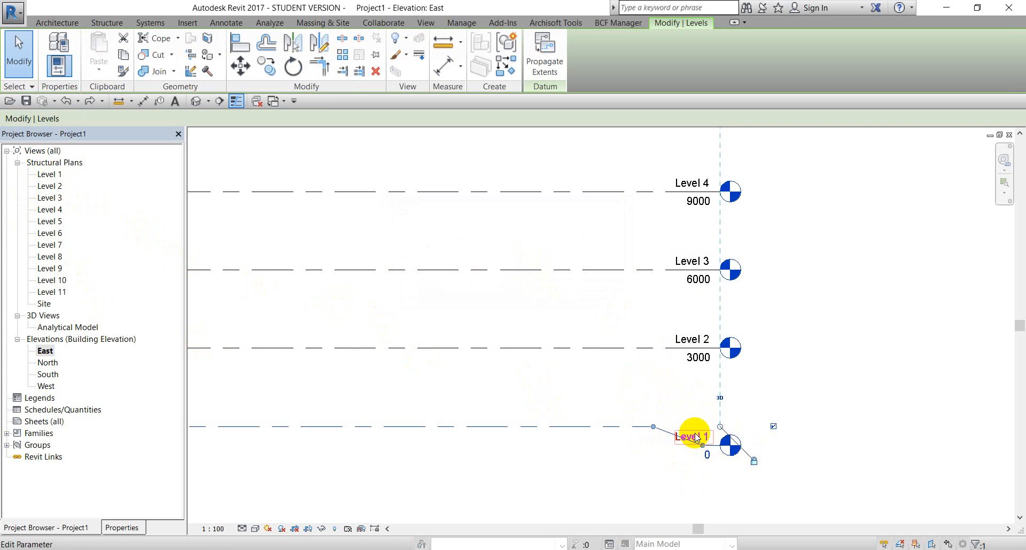
left_click(691, 438)
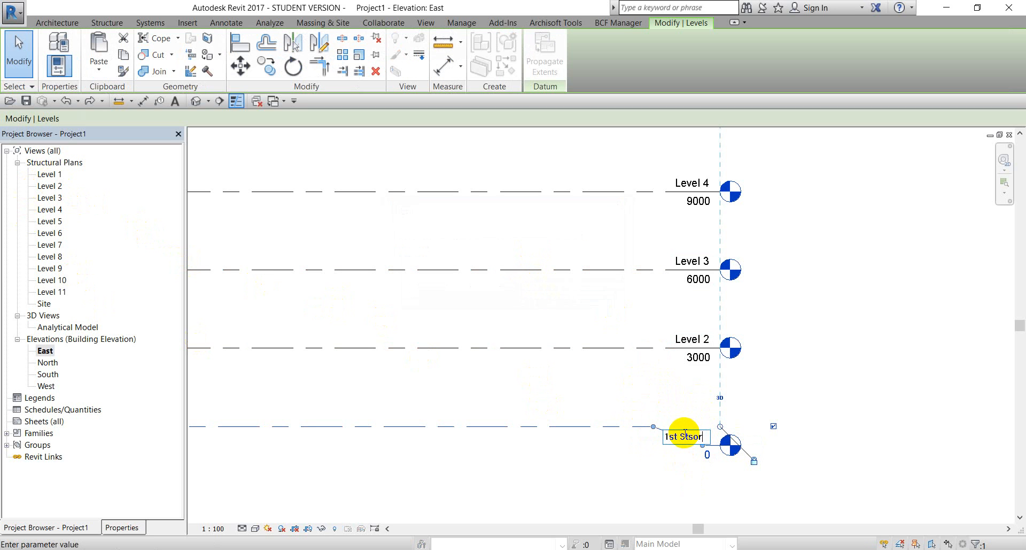
type("1st Storey")
key("Return")
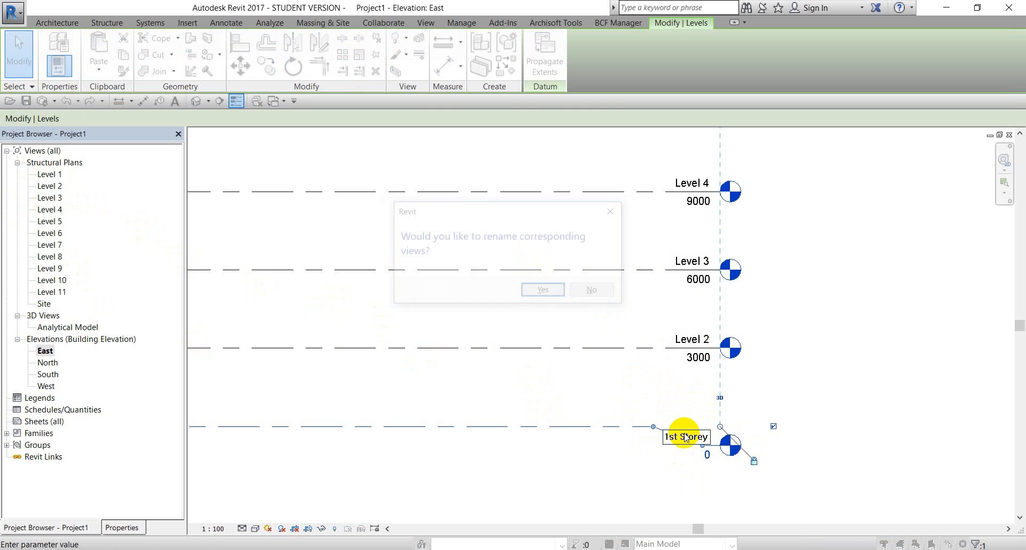
left_click(557, 291)
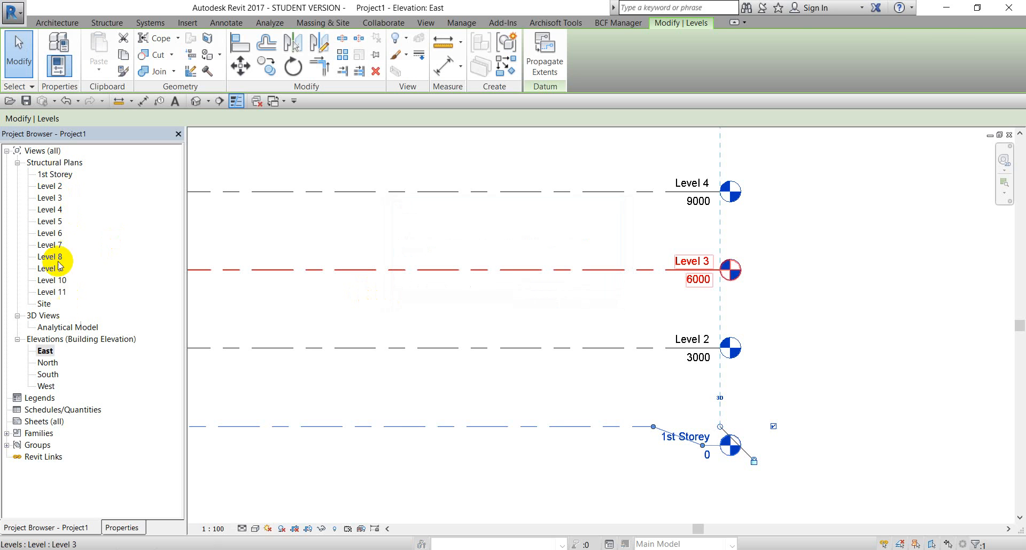
- Inspect the level heads in the East elevation and compare them with the North, South and West elevations, ending back in East
left_click(299, 323)
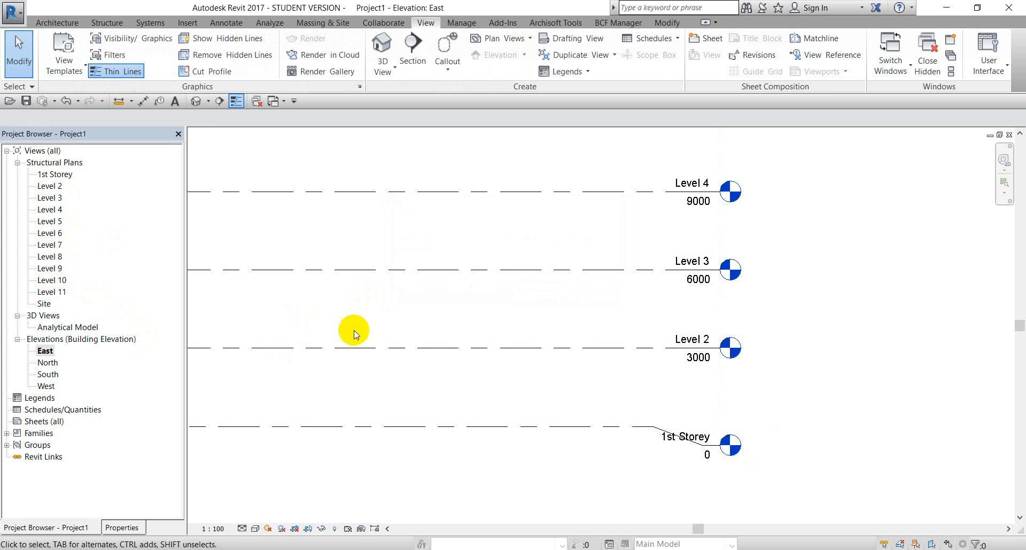
scroll(358, 336, "down", 4)
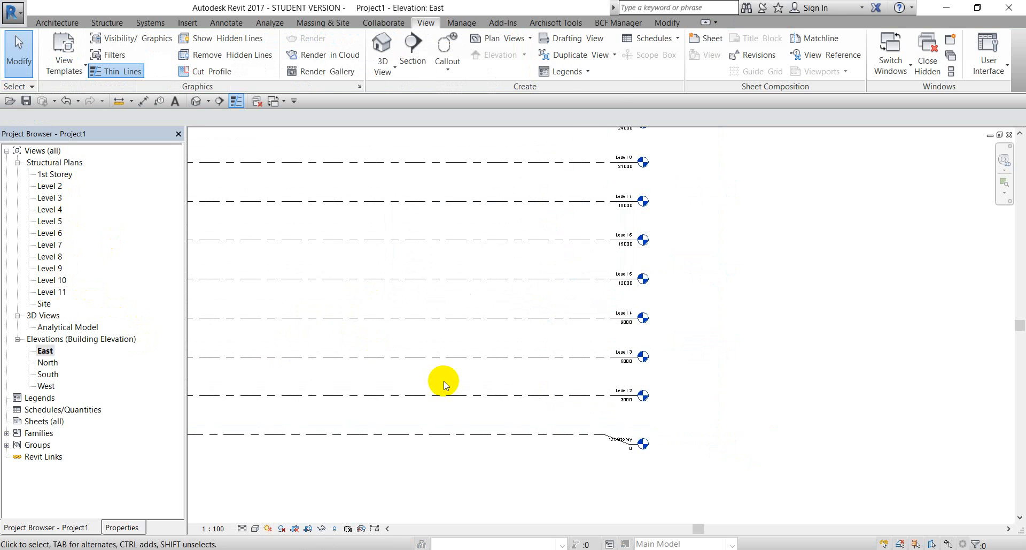
scroll(442, 382, "down", 2)
middle_click_drag(418, 351, 424, 355)
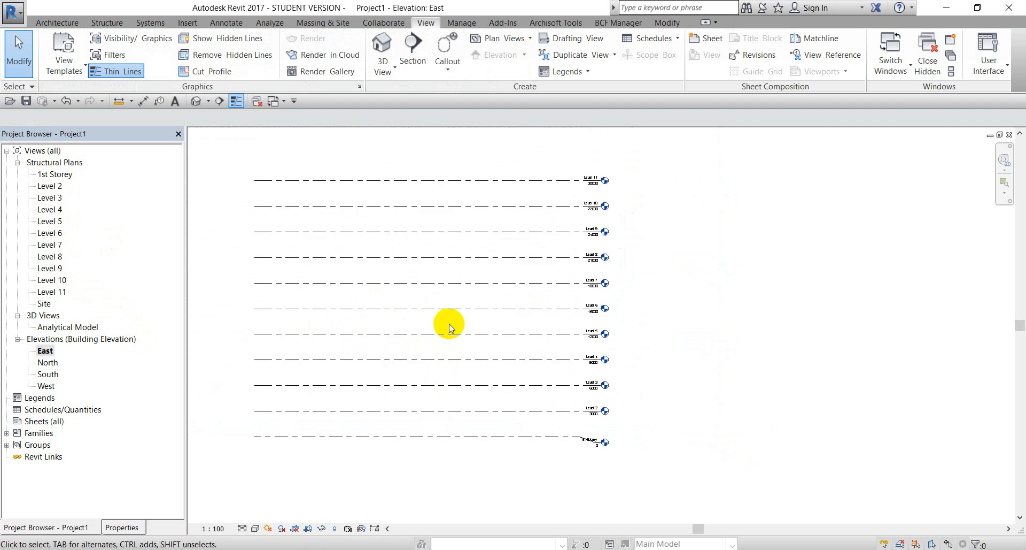
scroll(594, 168, "up", 5)
scroll(622, 200, "up", 2)
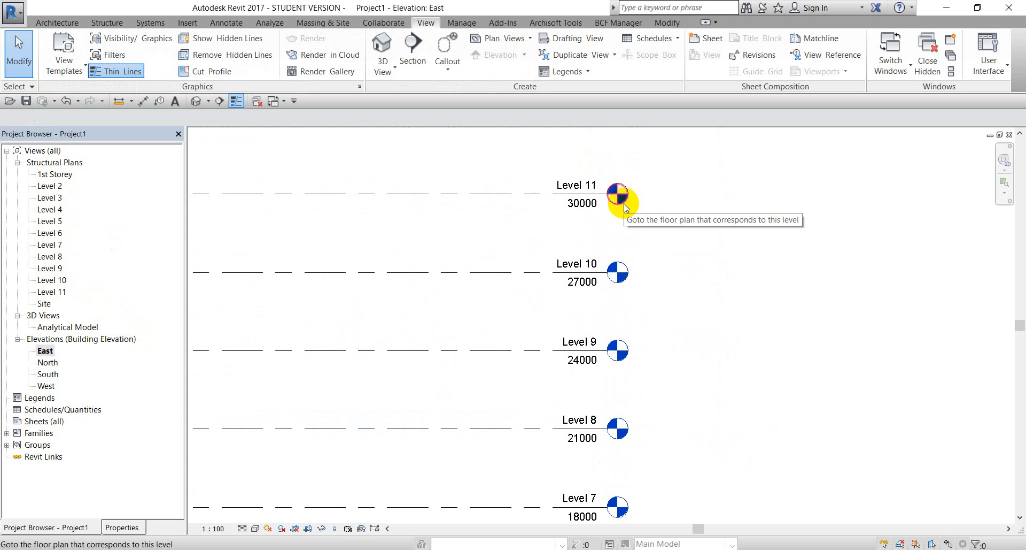
scroll(624, 203, "down", 6)
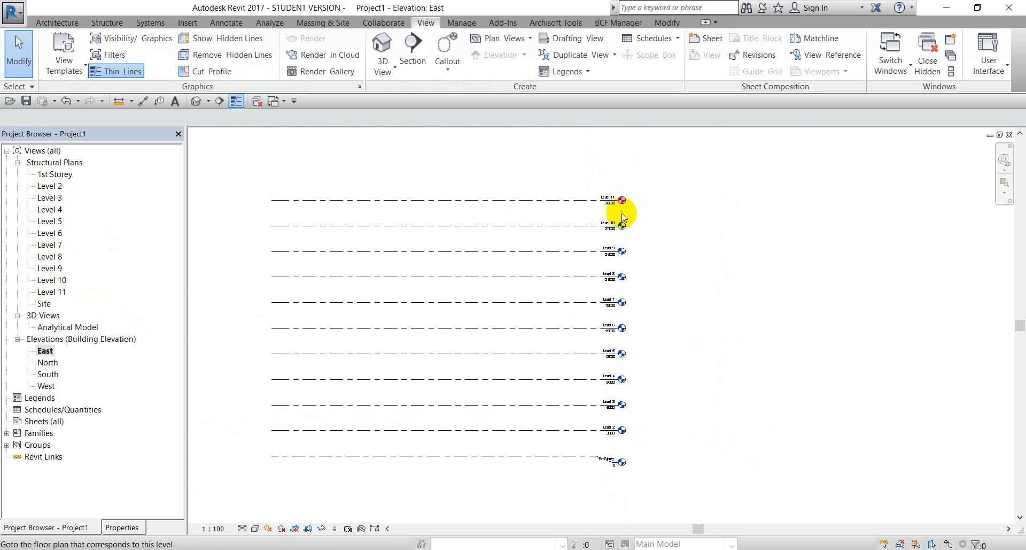
double_click(47, 363)
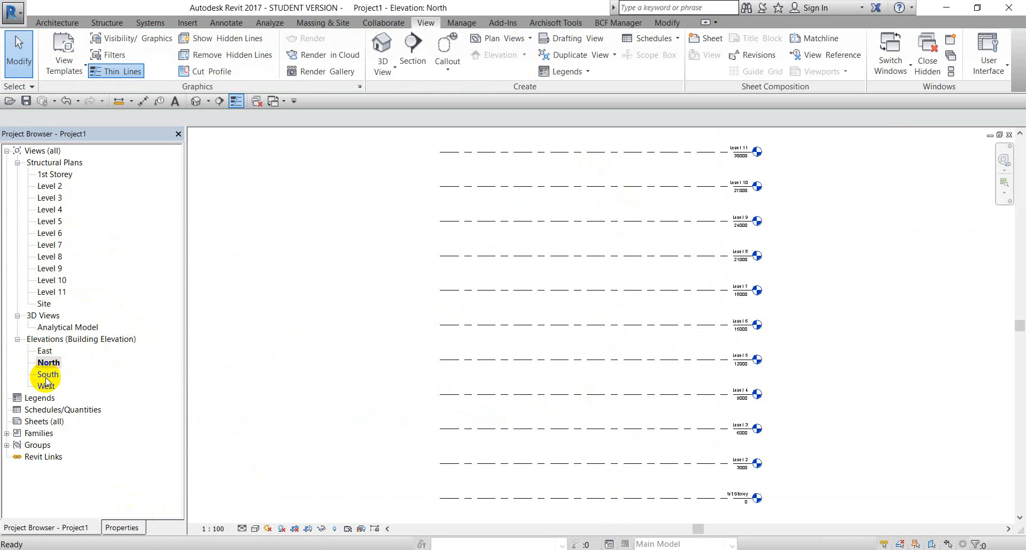
double_click(47, 375)
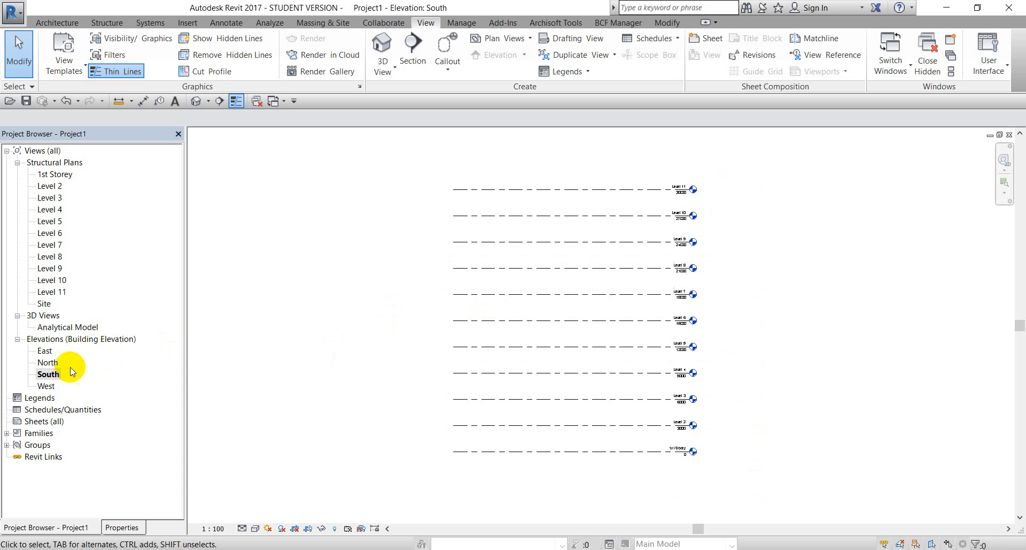
double_click(46, 386)
scroll(266, 381, "down", 3)
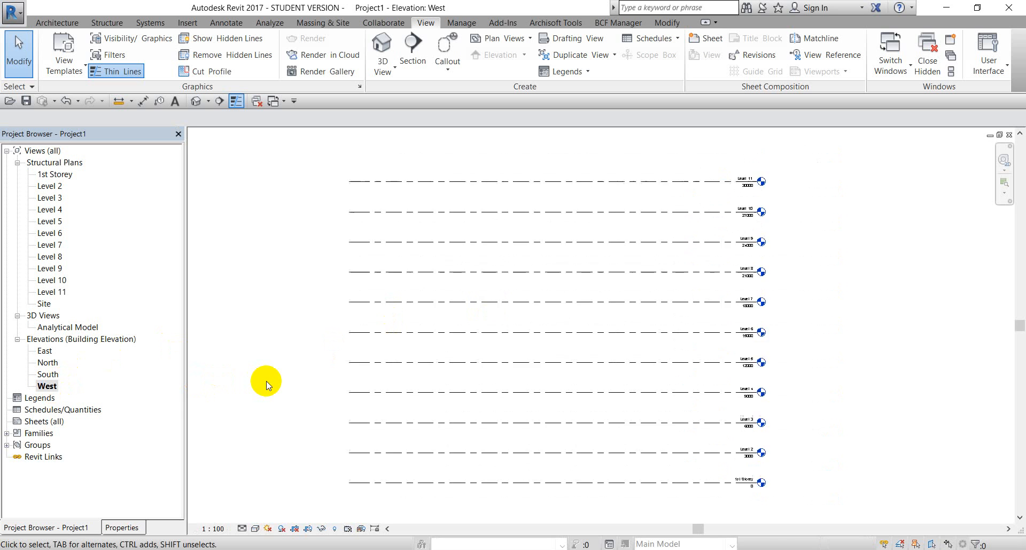
double_click(38, 350)
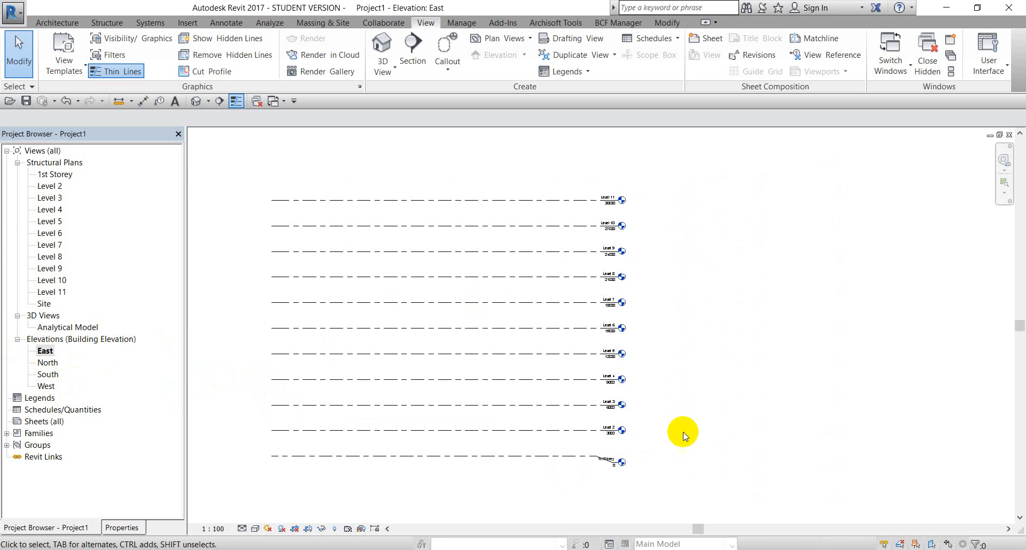
- Add an elbow to the Level 2 head in the East elevation, matching the one on the 1st Storey level
scroll(671, 431, "up", 4)
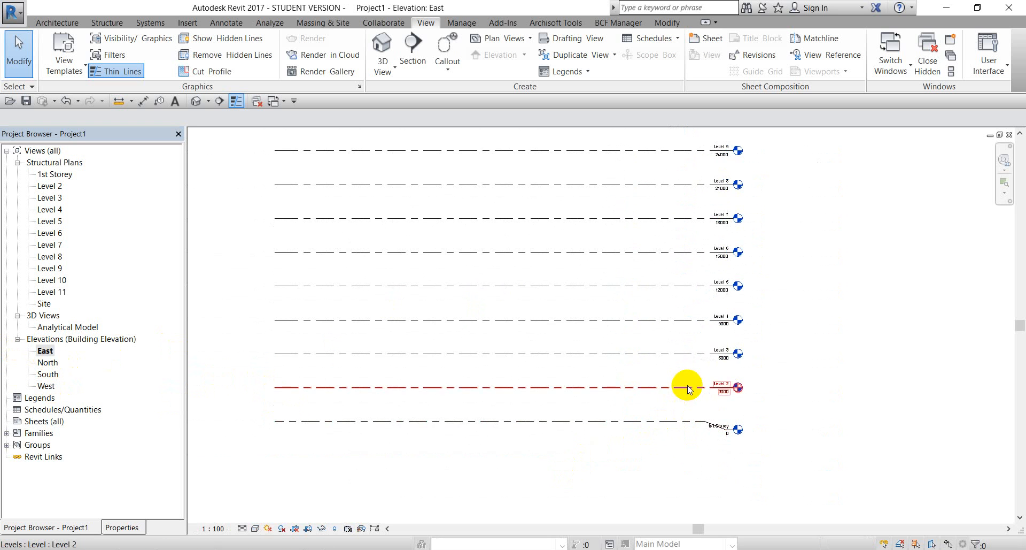
middle_click_drag(678, 439, 710, 389)
left_click(713, 391)
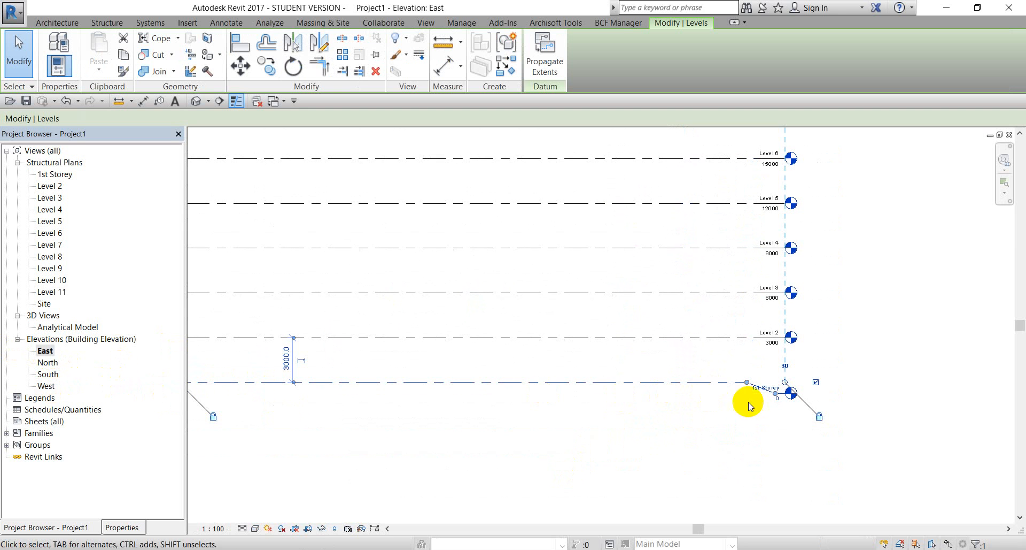
scroll(762, 393, "up", 3)
scroll(748, 388, "up", 2)
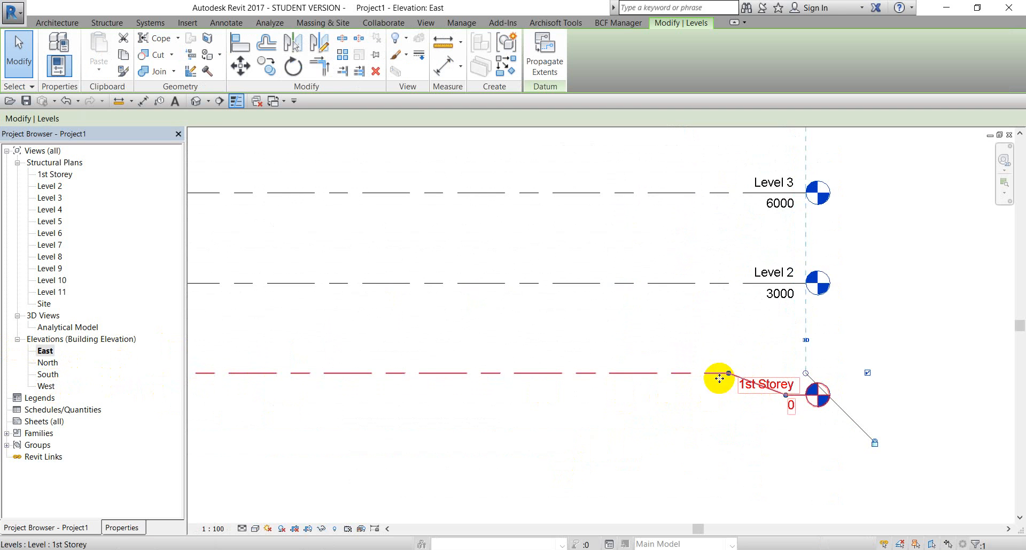
scroll(738, 380, "down", 2)
scroll(730, 378, "up", 2)
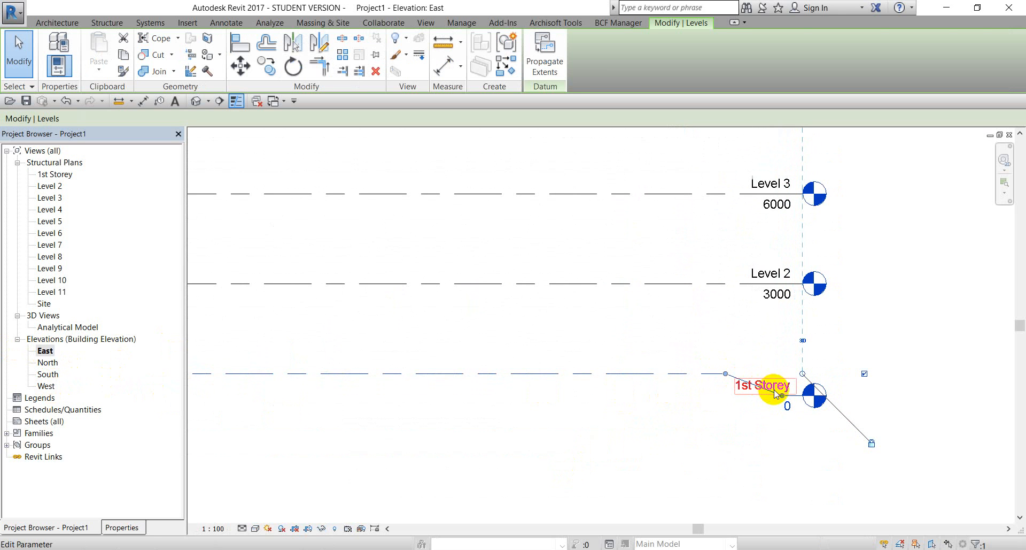
left_click(683, 394)
left_click(687, 373)
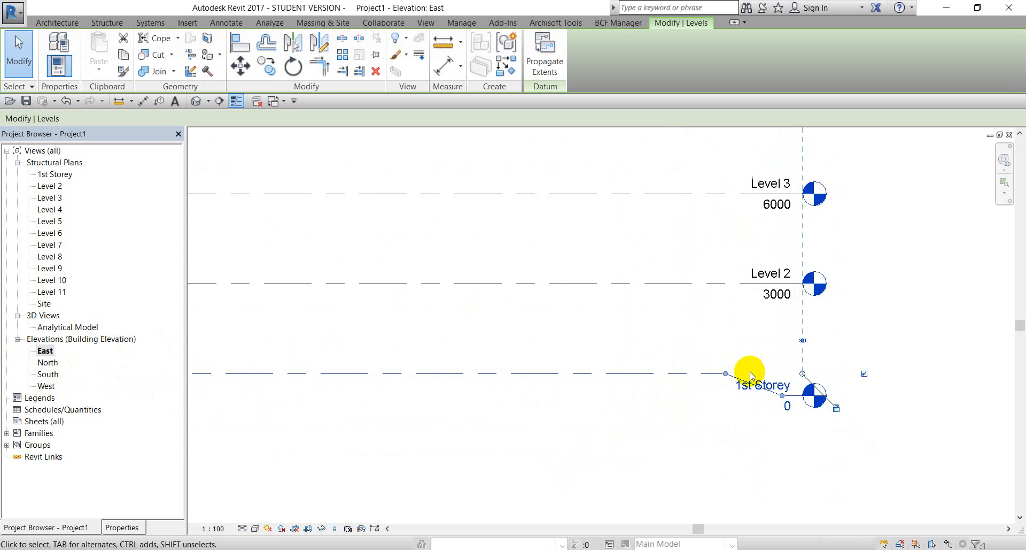
left_click(778, 286)
left_click(713, 323)
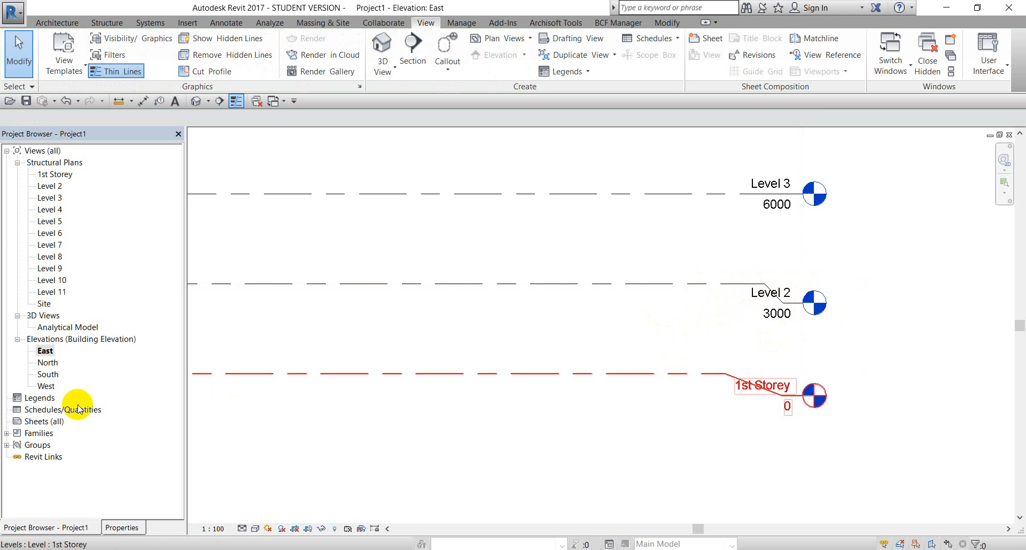
- Check the North, South and West elevations for the Level 2 elbow and return to the East elevation
double_click(49, 362)
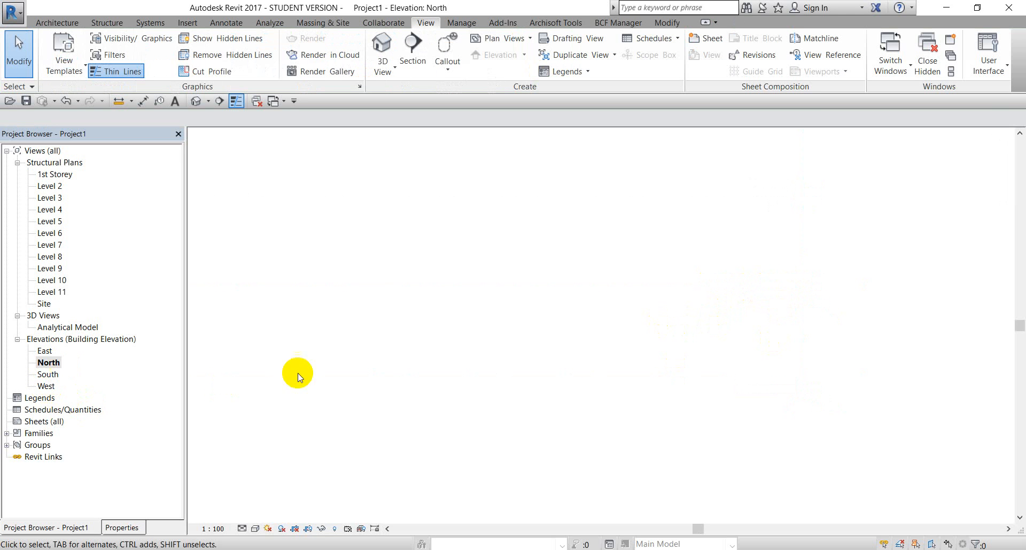
double_click(48, 374)
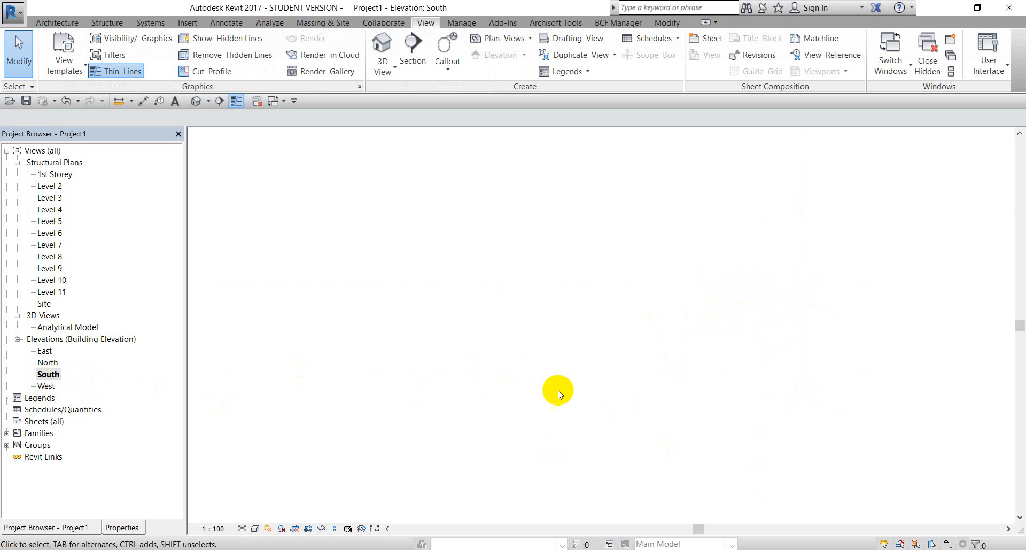
double_click(47, 388)
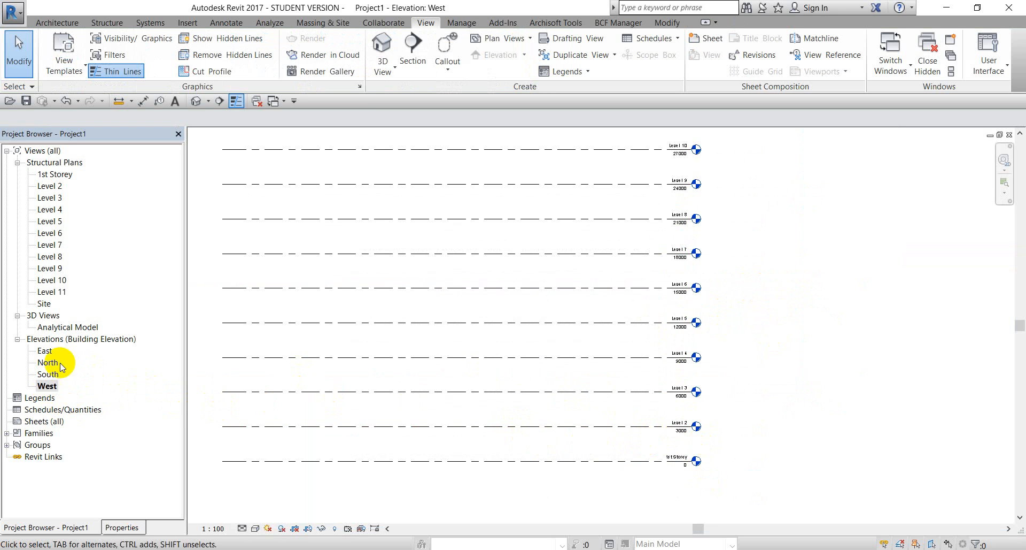
double_click(45, 351)
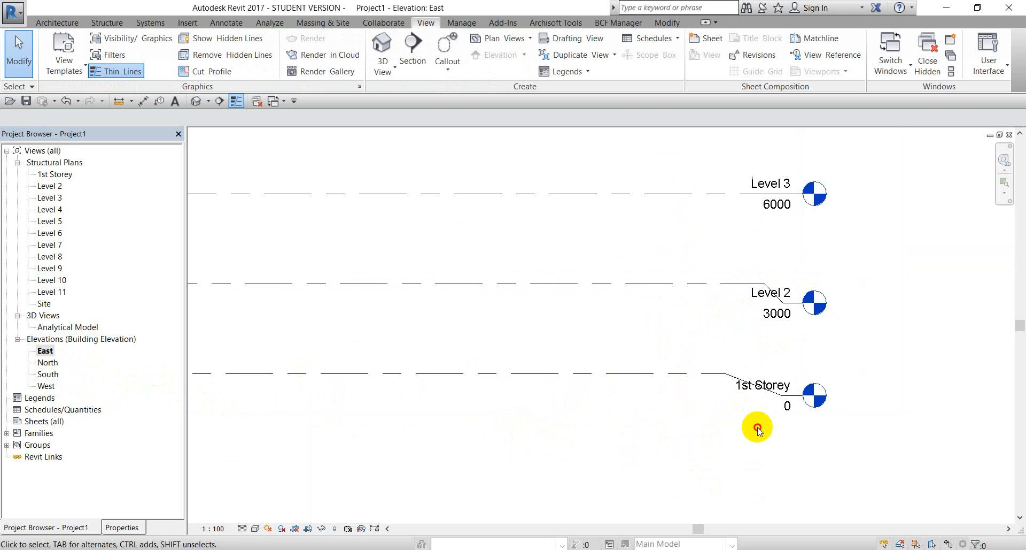
- Propagate the extents of the 1st Storey and Level 2 levels to Elevation: West and check them in that view
left_click_drag(758, 429, 658, 265)
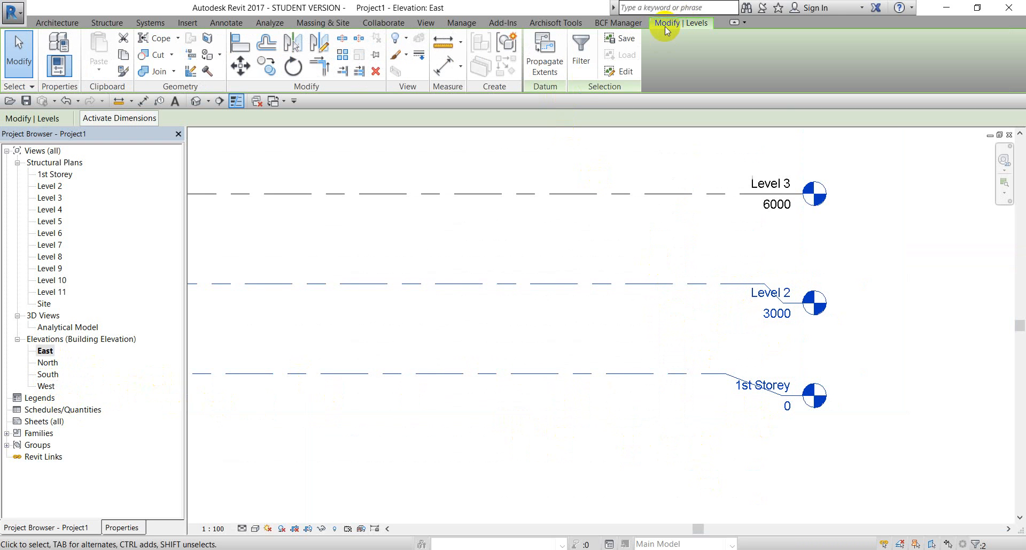
left_click(549, 59)
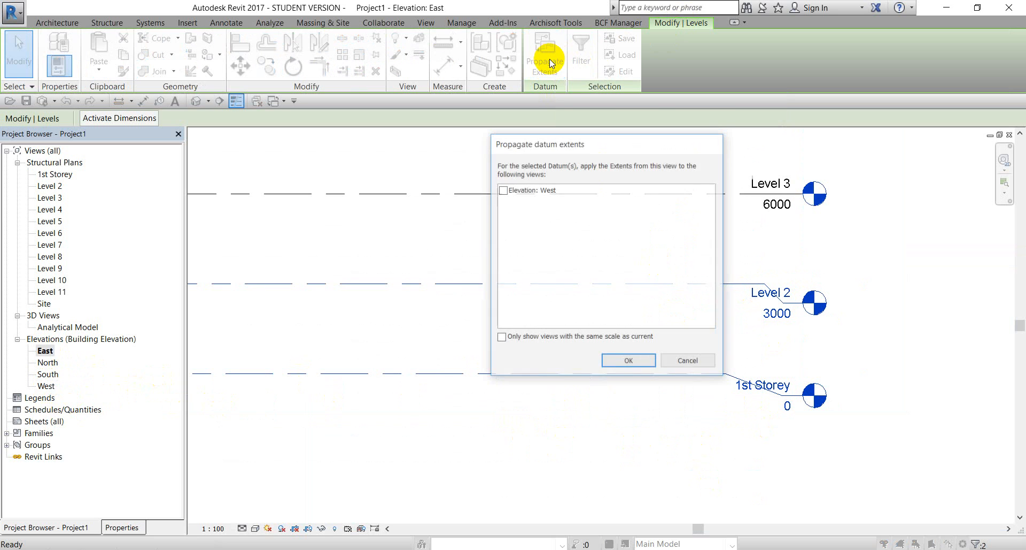
left_click(502, 190)
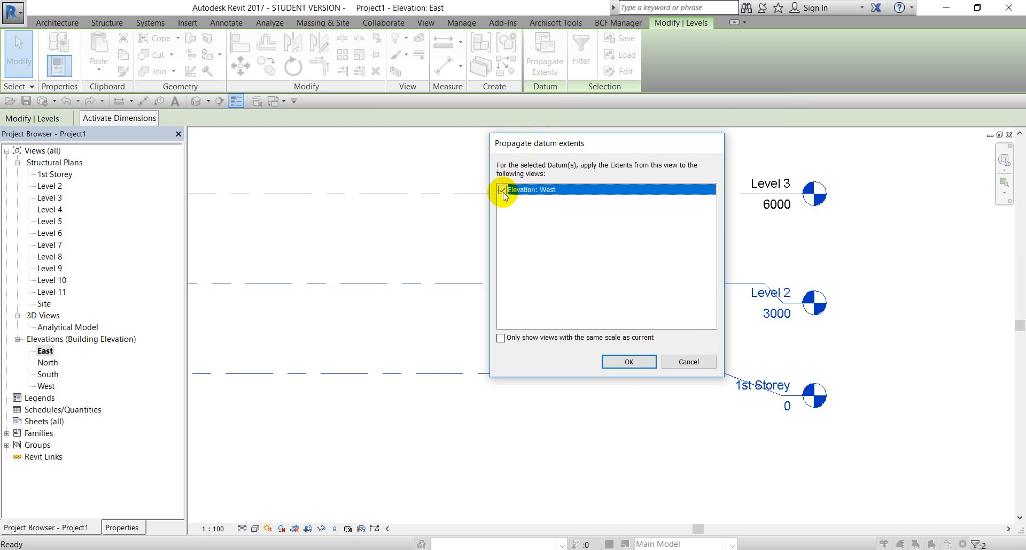
left_click(630, 362)
double_click(47, 386)
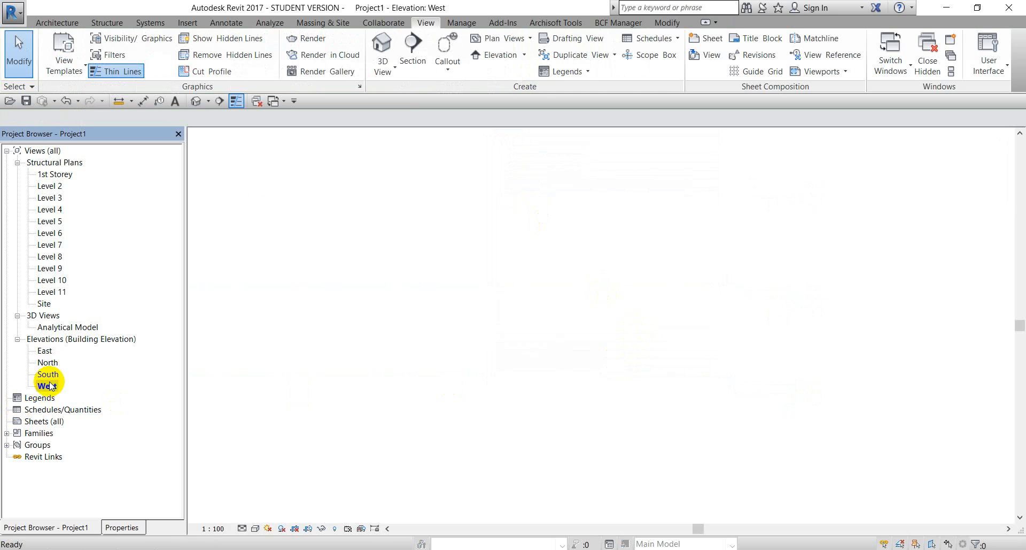
scroll(683, 458, "up", 2)
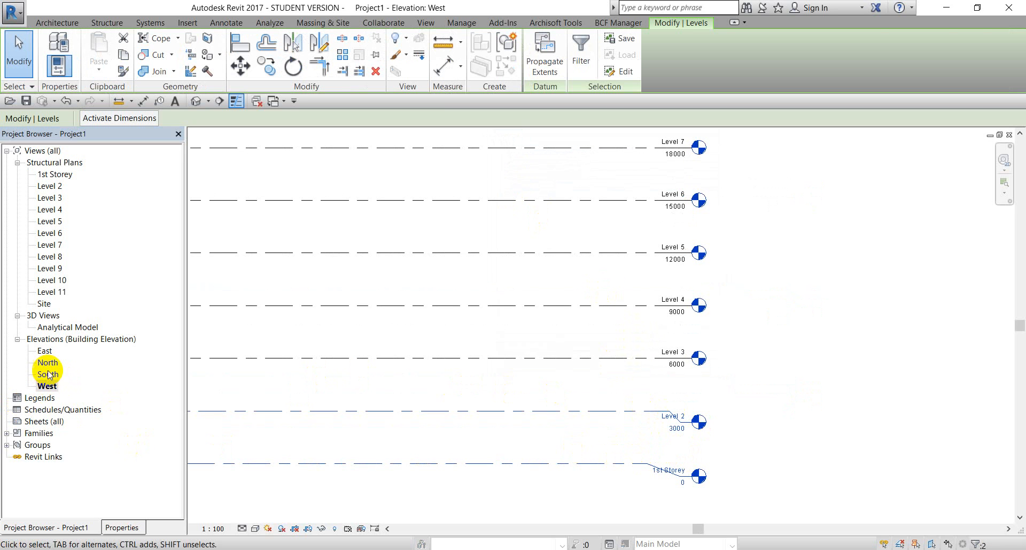
- Return to the East elevation and review the target views offered by Propagate Extents for the two levels without applying anything
double_click(45, 350)
middle_click_drag(739, 392, 653, 394)
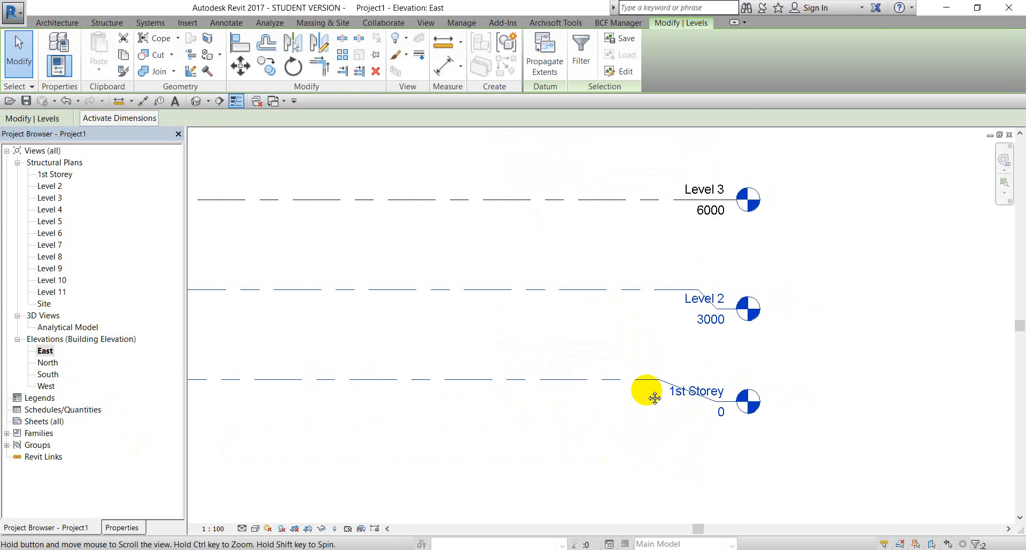
left_click(556, 79)
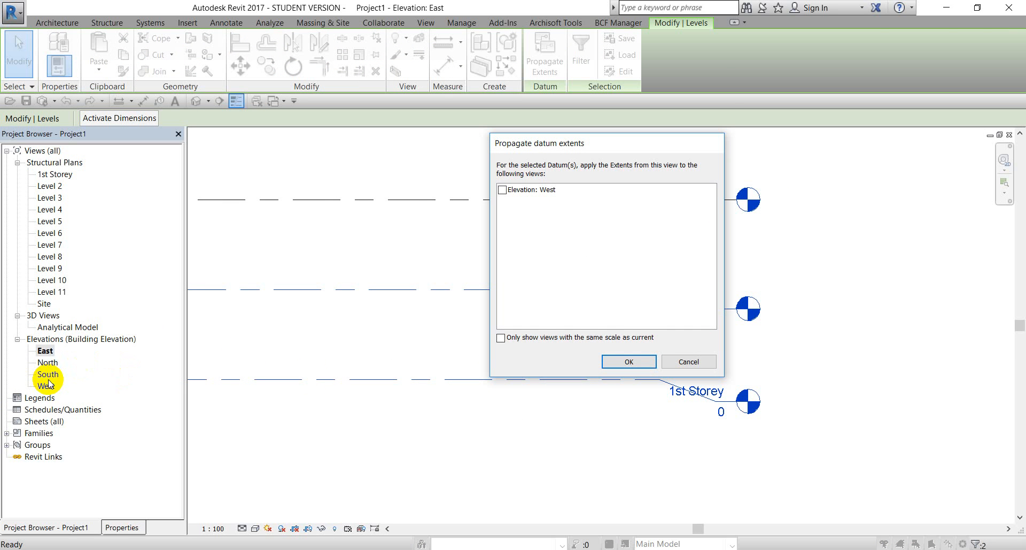
left_click(690, 362)
left_click(571, 429)
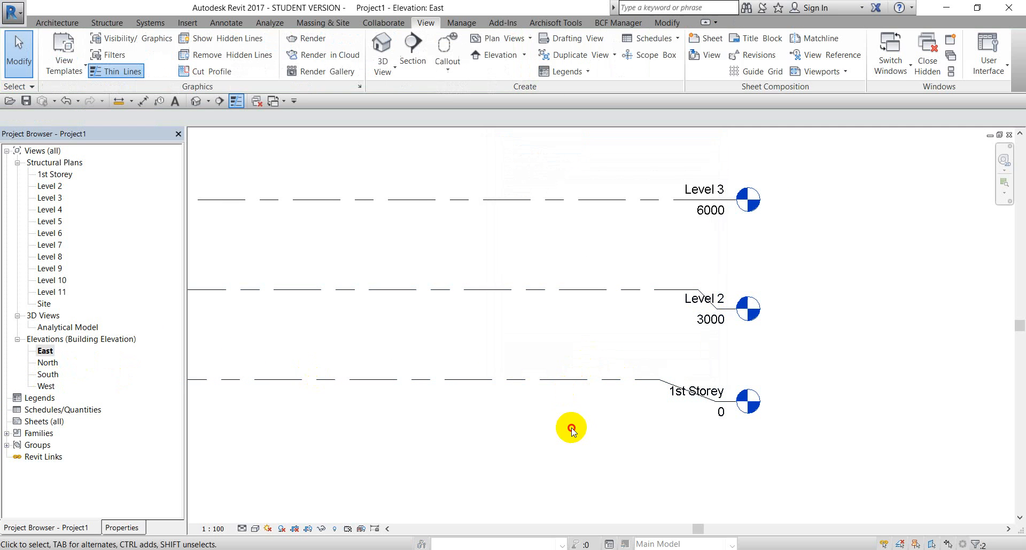
- Switch to the PowerPoint presentation and view the Creating Plan View slide 33 and the Creating Gridlines slide 34
left_click(398, 549)
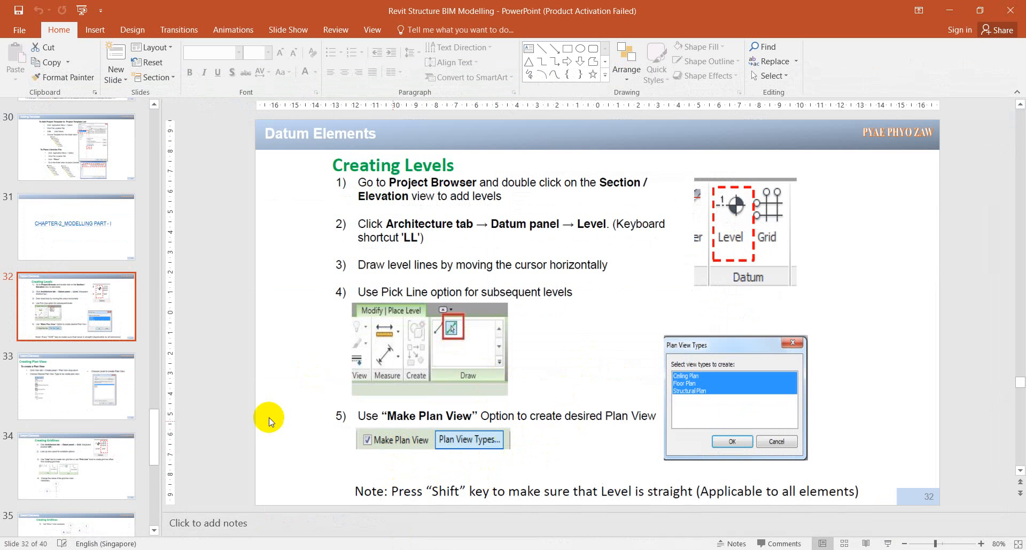
left_click(117, 402)
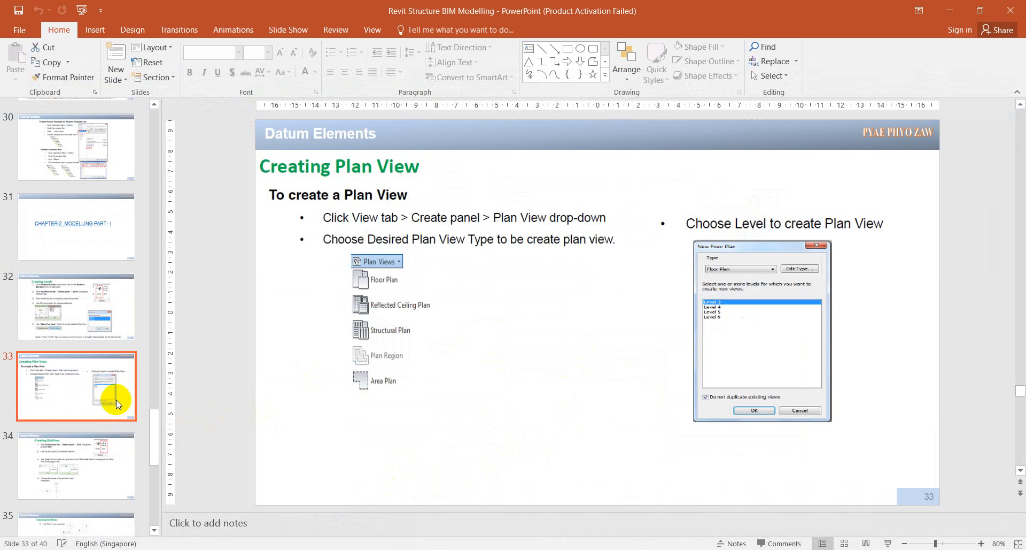
scroll(118, 403, "down", 1)
left_click(98, 412)
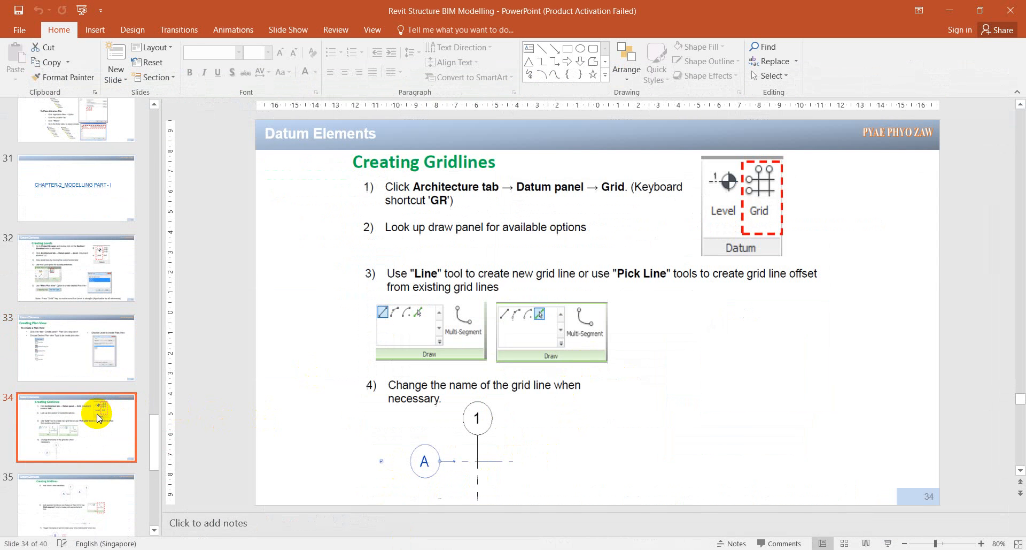
- Switch back to Revit and view the stack of levels in the East elevation
key("alt+Tab")
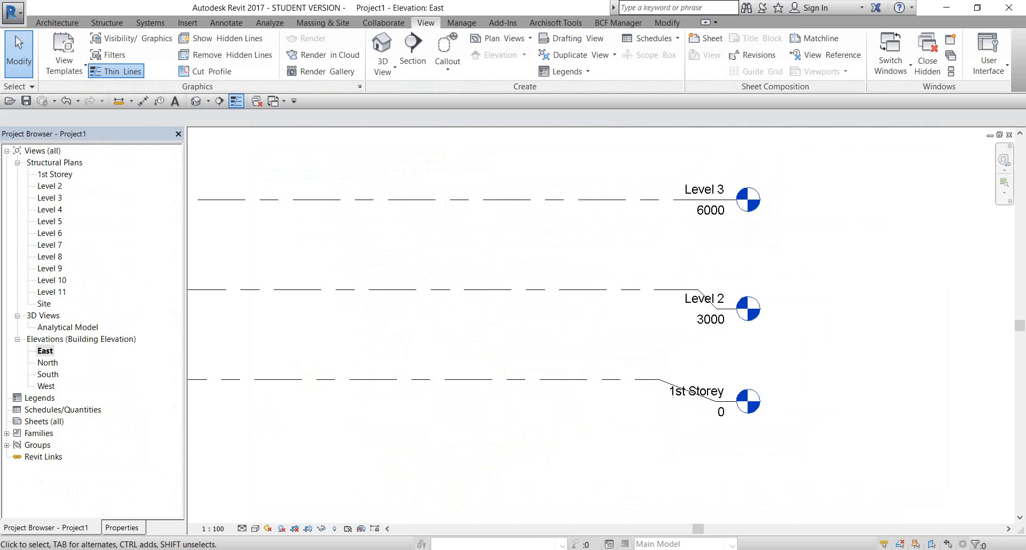
scroll(475, 434, "down", 2)
middle_click_drag(420, 412, 587, 471)
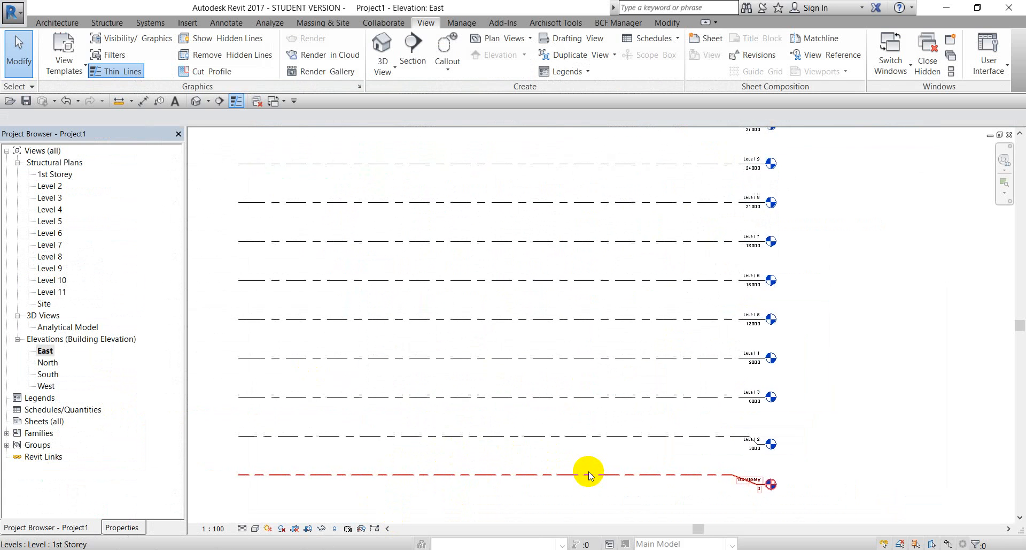
scroll(561, 483, "down", 2)
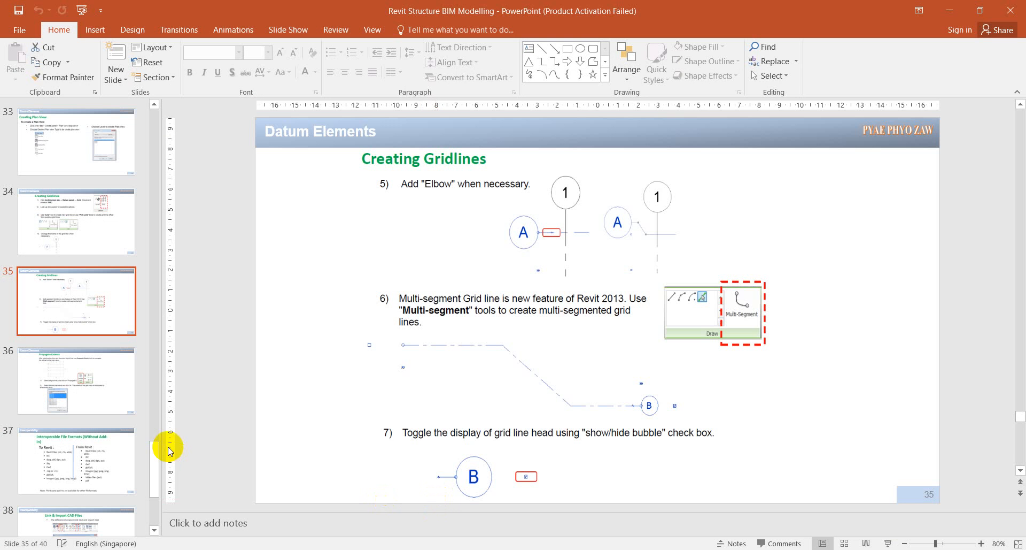
- View the Propagate Extents slide 36 in the PowerPoint presentation and return to the Creating Gridlines slide 35
left_click(85, 389)
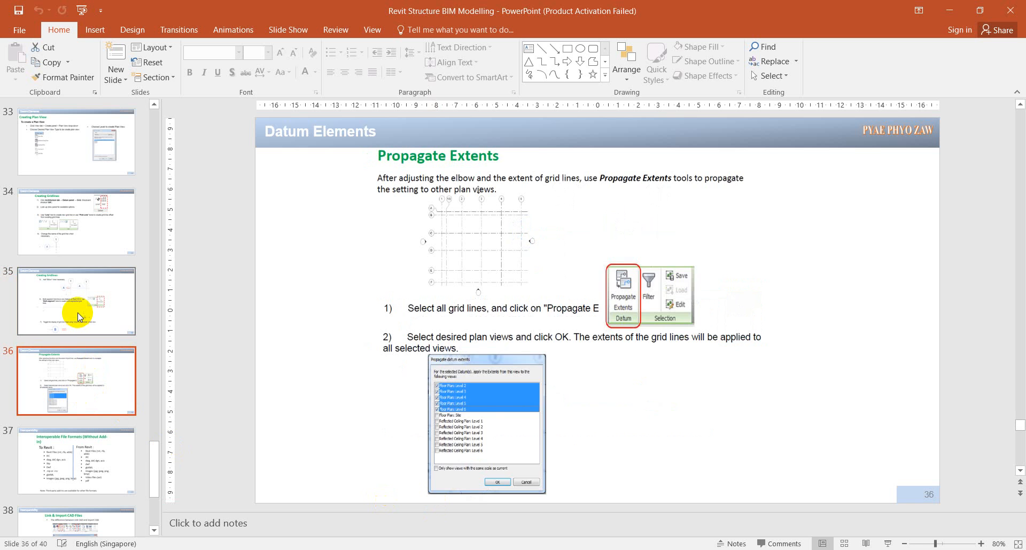
left_click(79, 312)
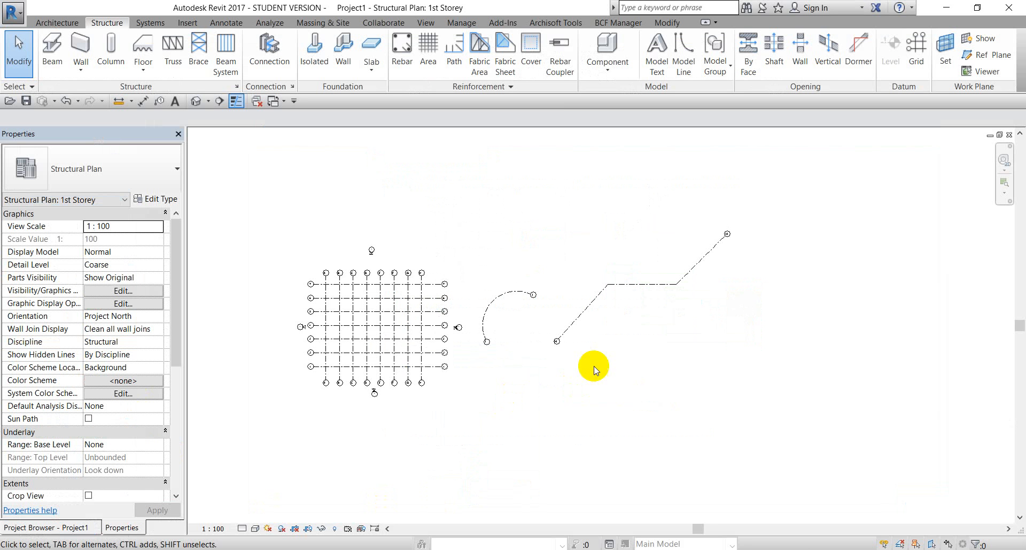
- Delete the multi-segment gridline beside the arc grid and redraw it with three segments, the horizontal middle one about 20000 long
left_click(592, 303)
key("Delete")
left_click(933, 57)
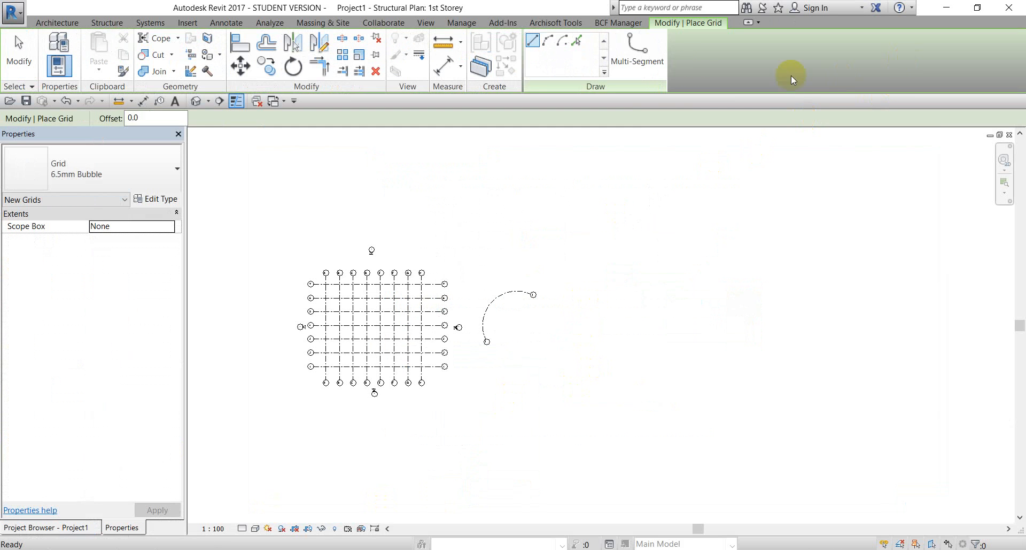
left_click(648, 56)
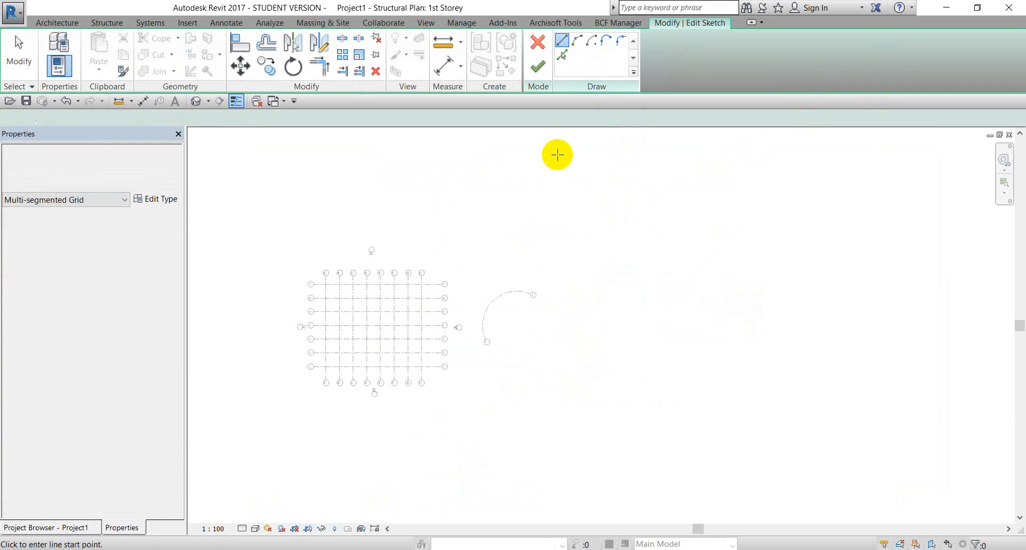
left_click(549, 353)
left_click(614, 276)
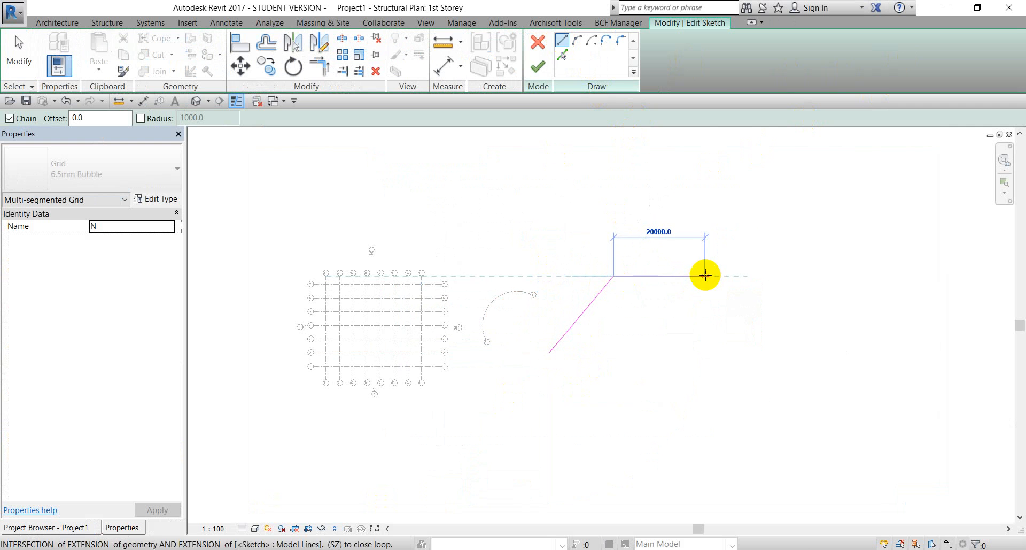
left_click(706, 275)
left_click(781, 214)
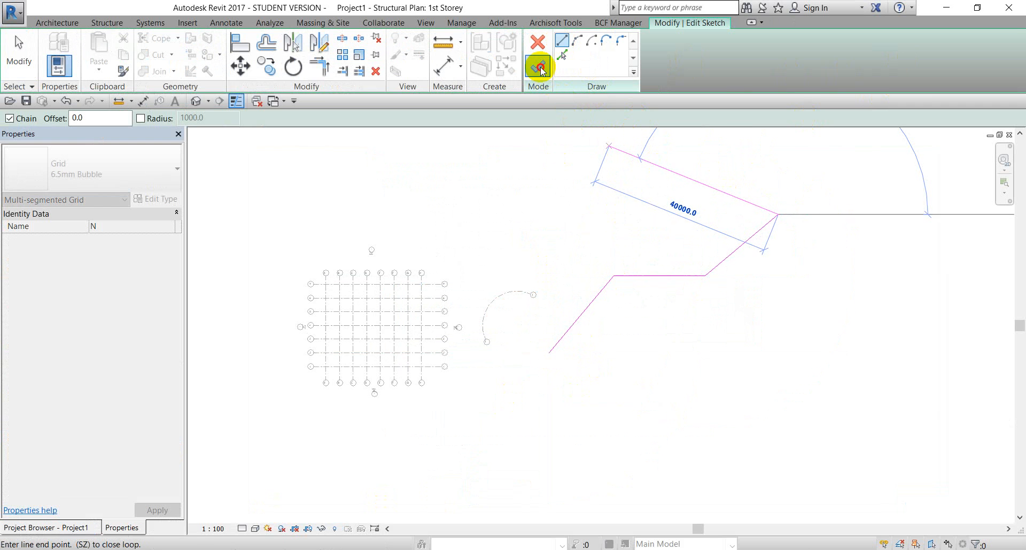
left_click(538, 66)
left_click(583, 342)
- Compare the gridlines in the 1st Storey, Level 2 and Level 5 structural plans, returning to 1st Storey
scroll(564, 349, "up", 2)
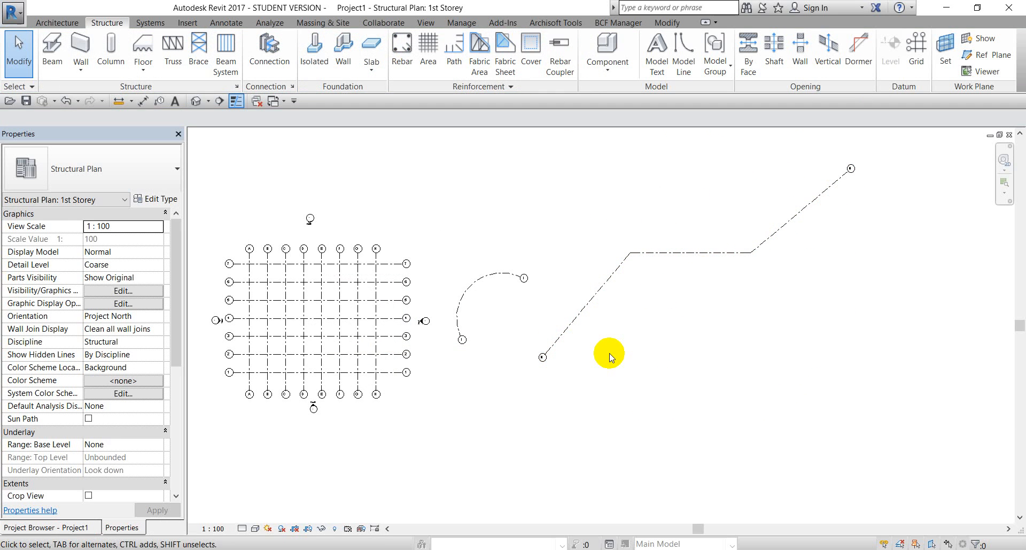
middle_click_drag(628, 295, 555, 342)
scroll(578, 312, "down", 1)
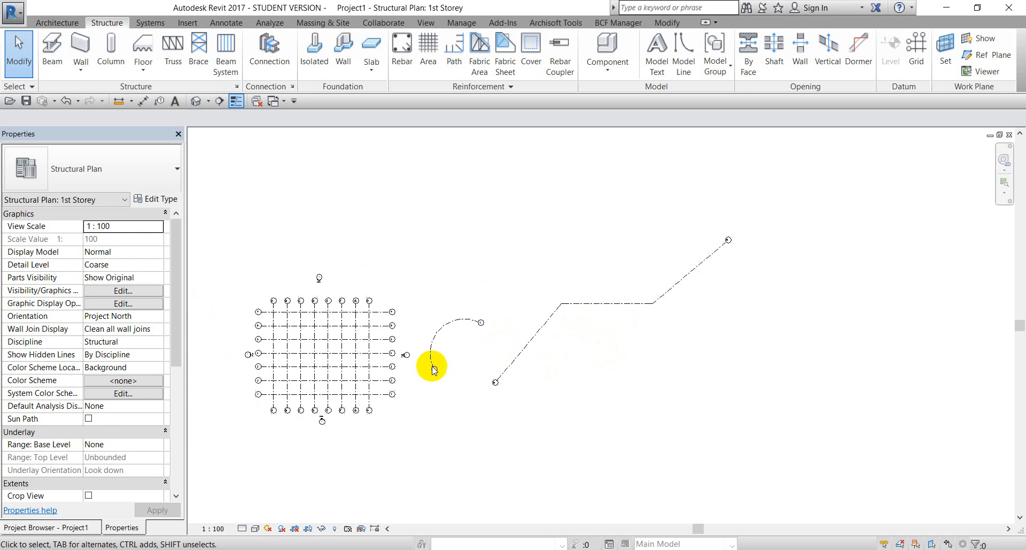
middle_click_drag(434, 368, 553, 332)
scroll(462, 342, "up", 2)
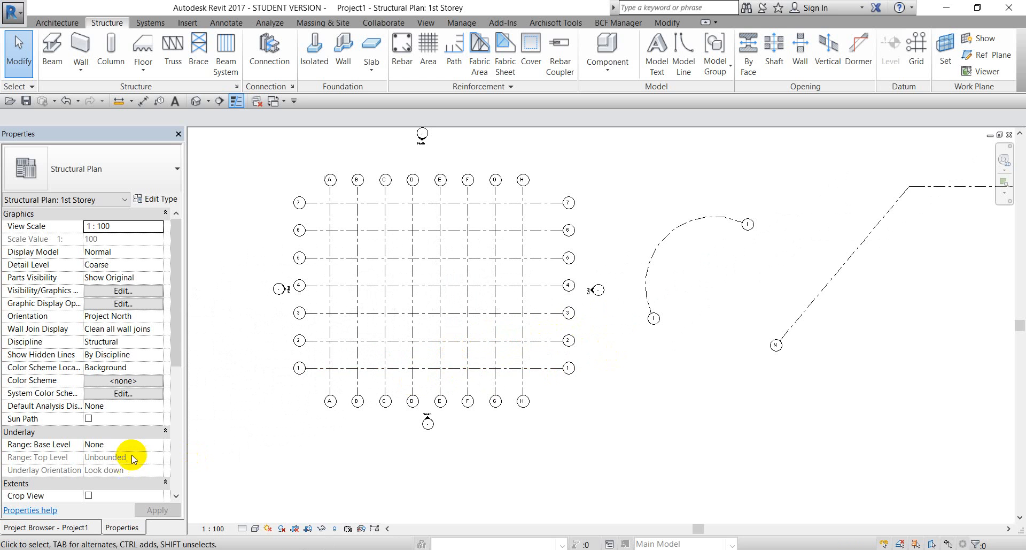
left_click(80, 527)
left_click(50, 185)
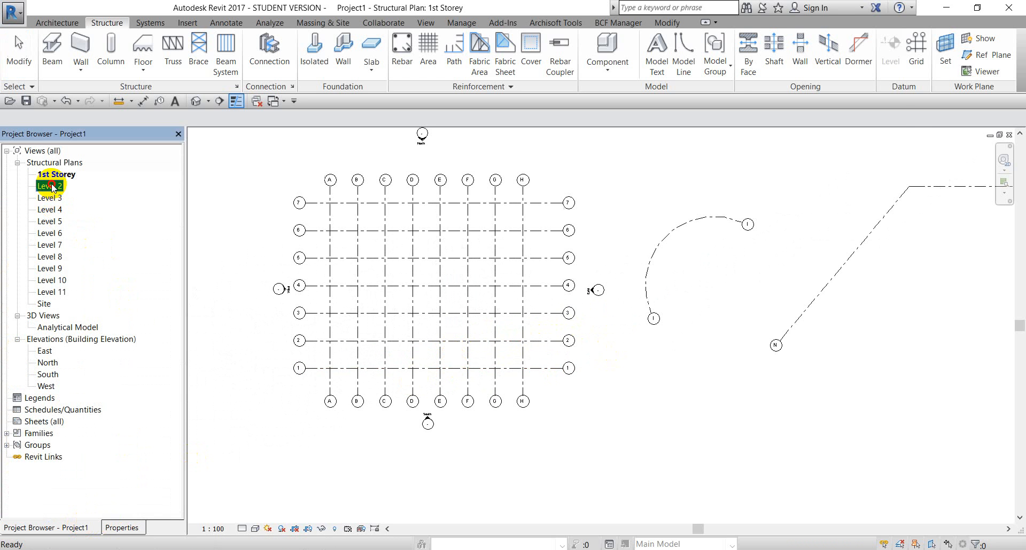
double_click(51, 185)
double_click(56, 174)
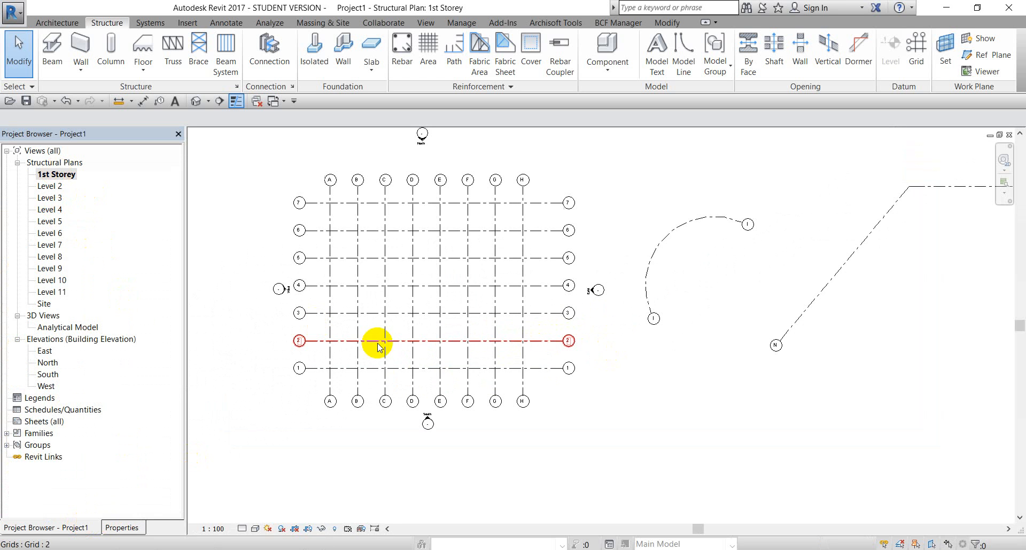
double_click(51, 221)
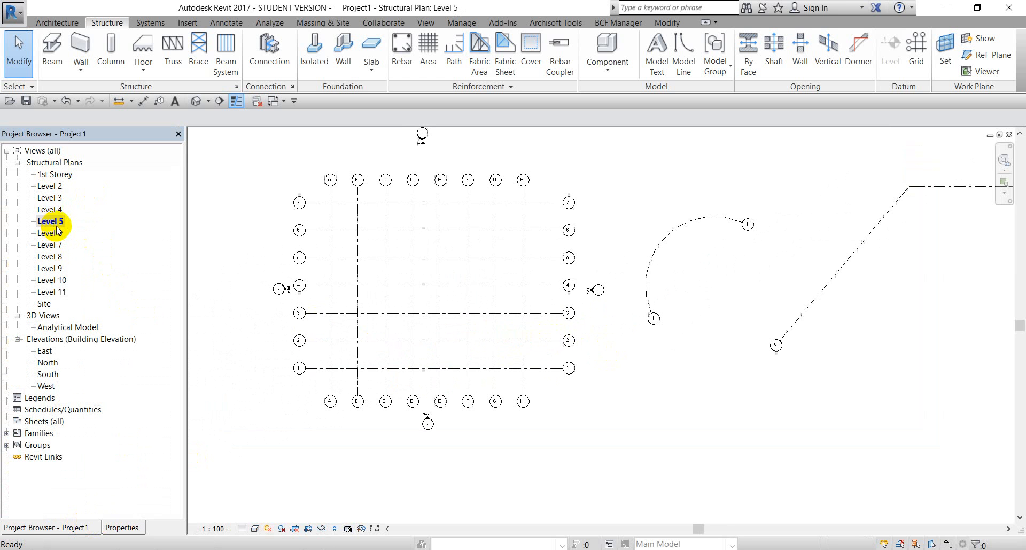
double_click(53, 175)
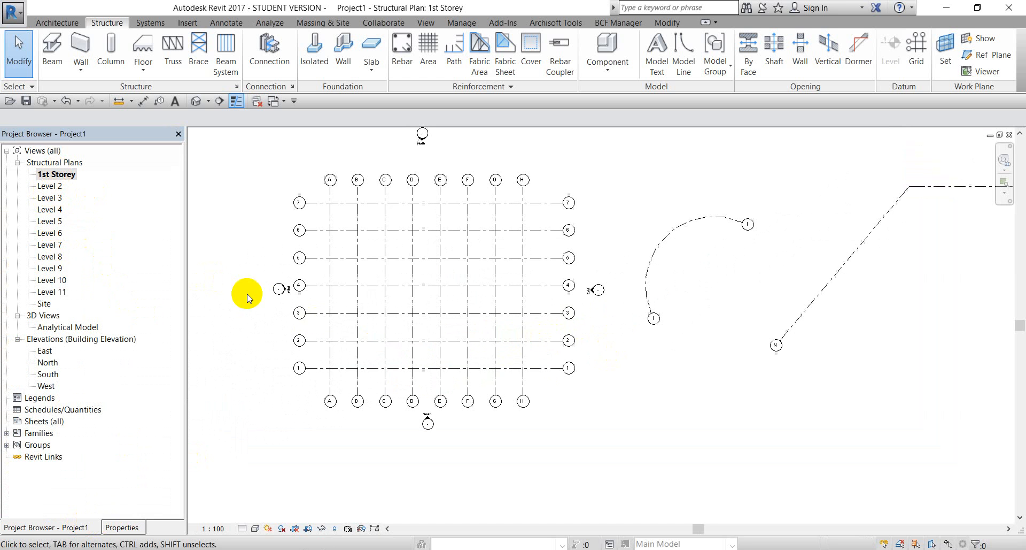
- Add elbows to the east-end bubbles of grids 1 and 2 in the 1st Storey plan
scroll(541, 369, "up", 2)
left_click(541, 369)
scroll(588, 380, "up", 2)
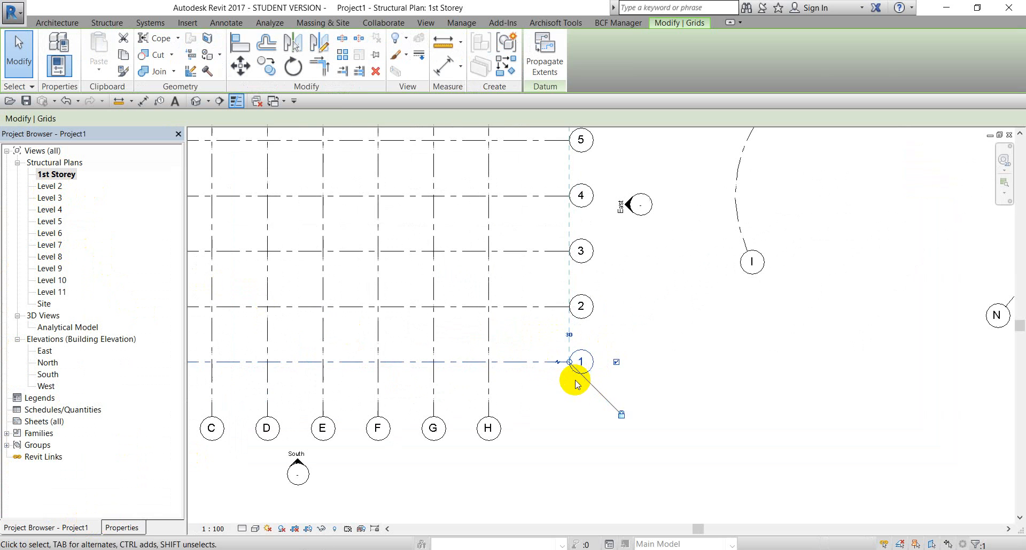
left_click(558, 364)
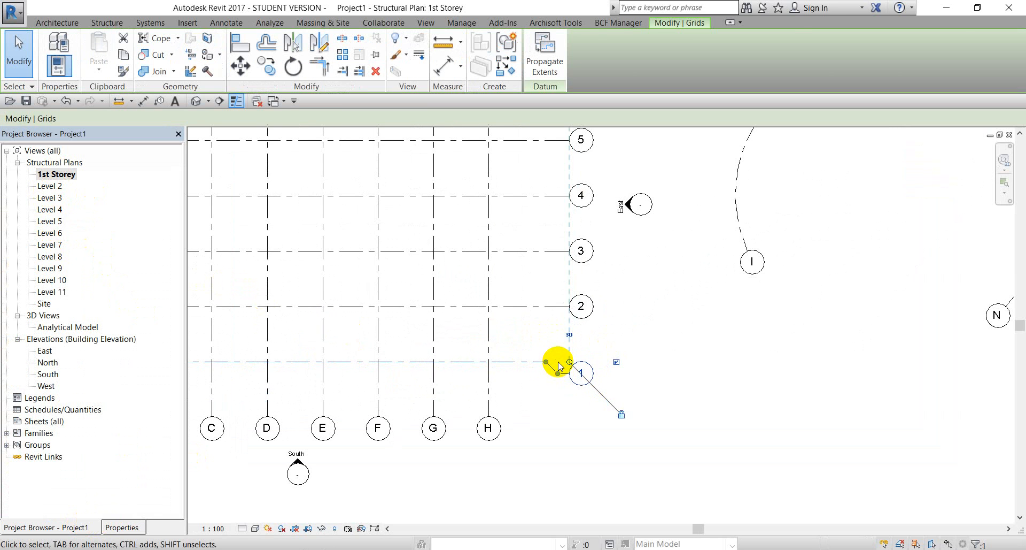
left_click(550, 307)
left_click(557, 308)
left_click(538, 338)
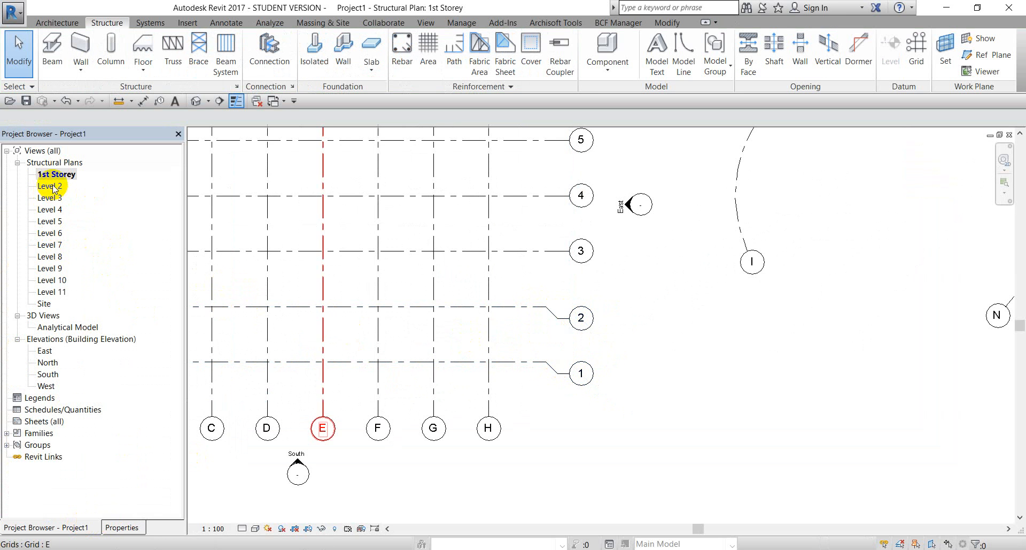
- Examine the heads of grids 1 and 2 in the Level 2 and Level 3 plans and return to 1st Storey
double_click(49, 186)
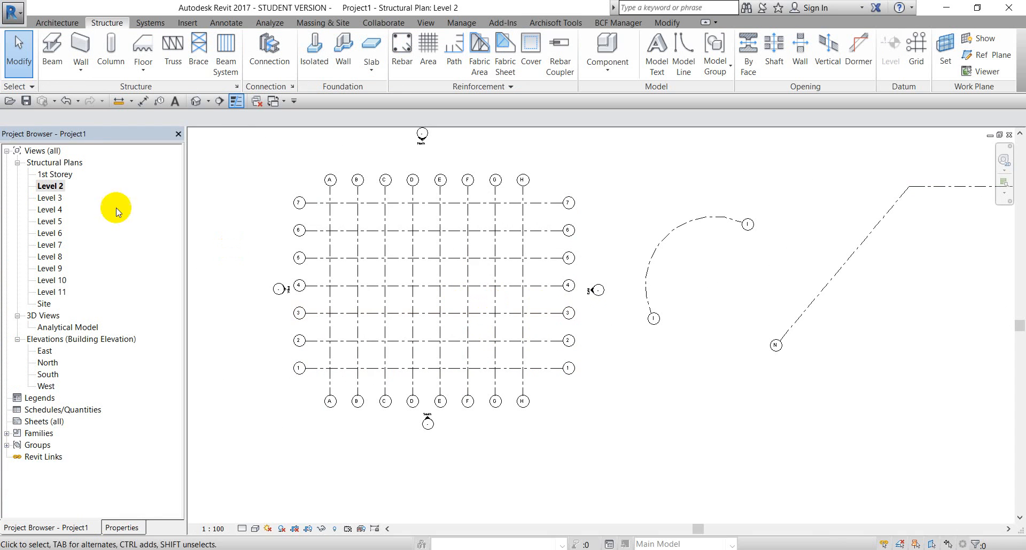
left_click(50, 197)
double_click(50, 198)
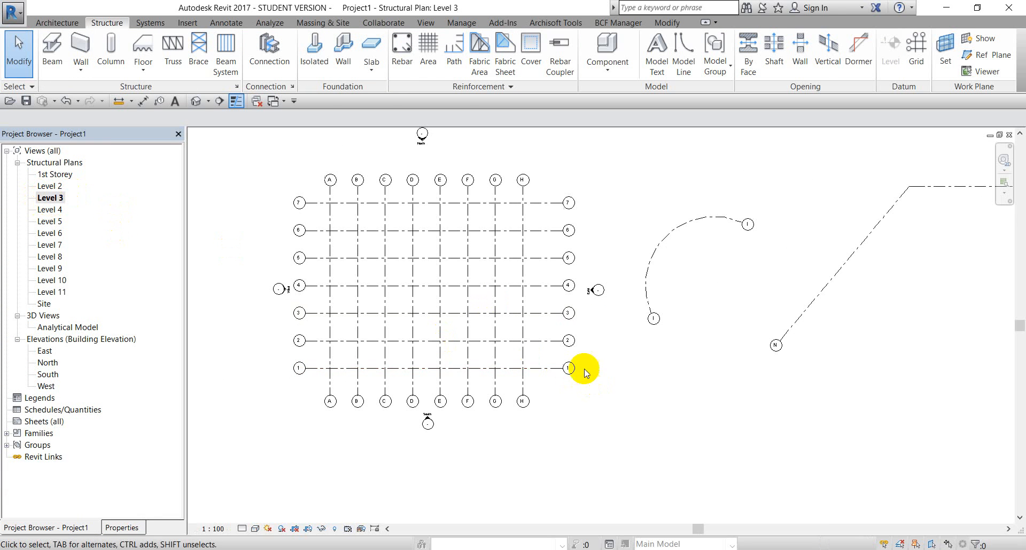
double_click(55, 174)
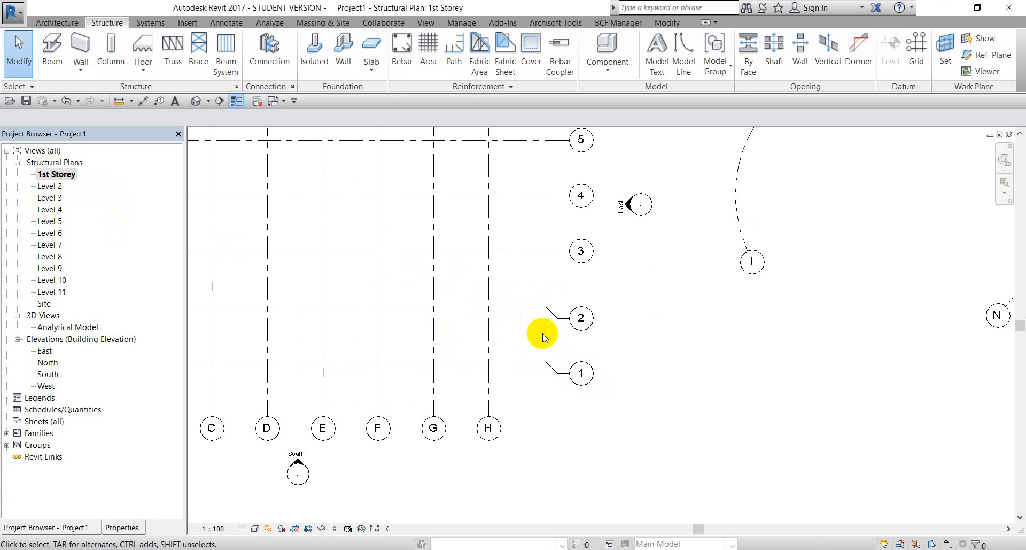
- Propagate the extents of grids 1 and 2 to the Level 2 through Level 11 and Site plans, and check the Level 3 and Level 7 plans
left_click_drag(630, 409, 531, 294)
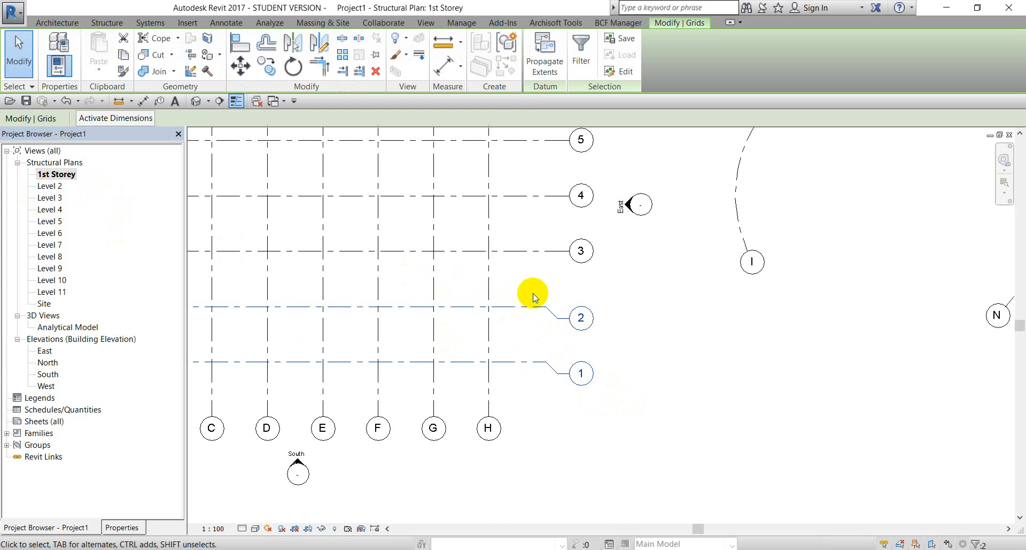
left_click(544, 53)
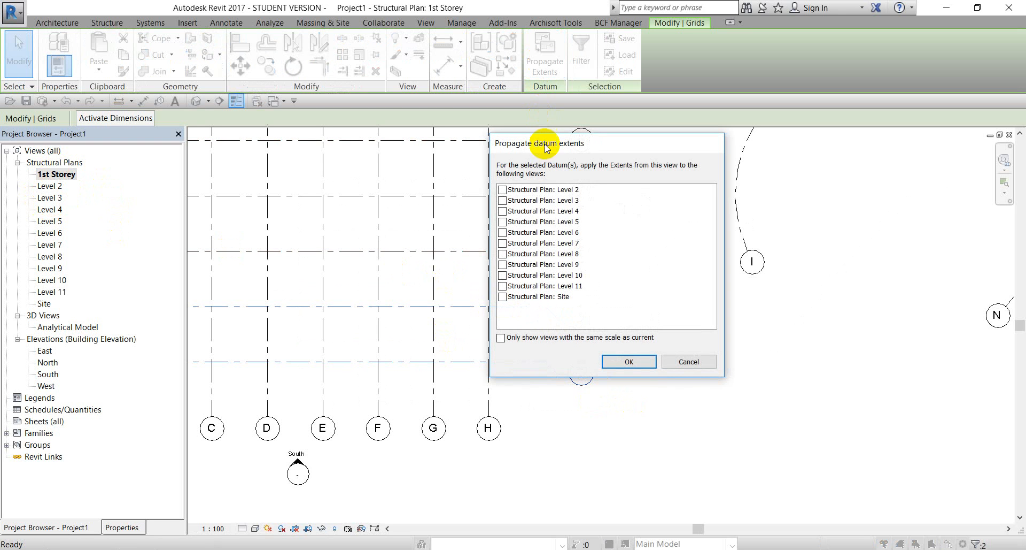
left_click(505, 190)
left_click(531, 303, "shift")
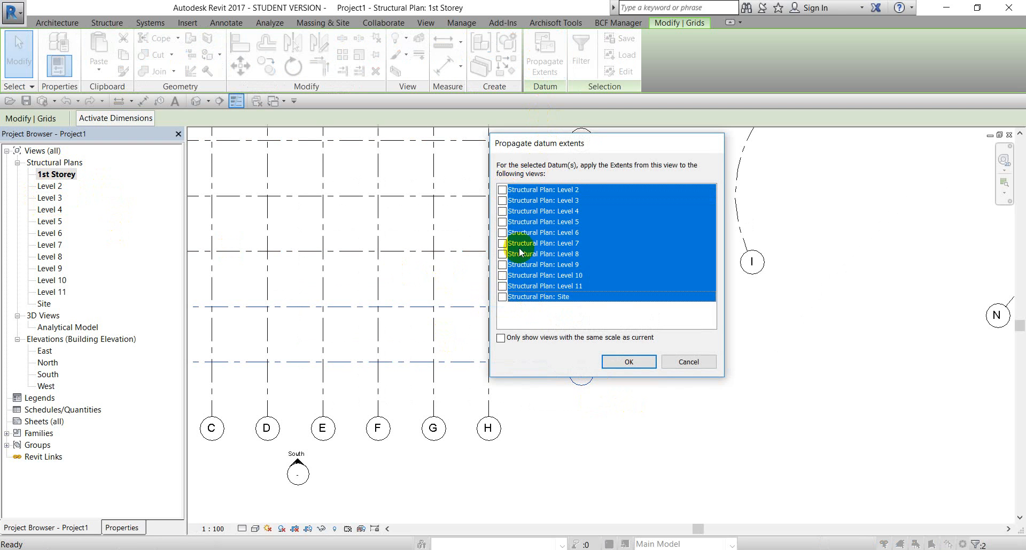
left_click(501, 190)
left_click(619, 362)
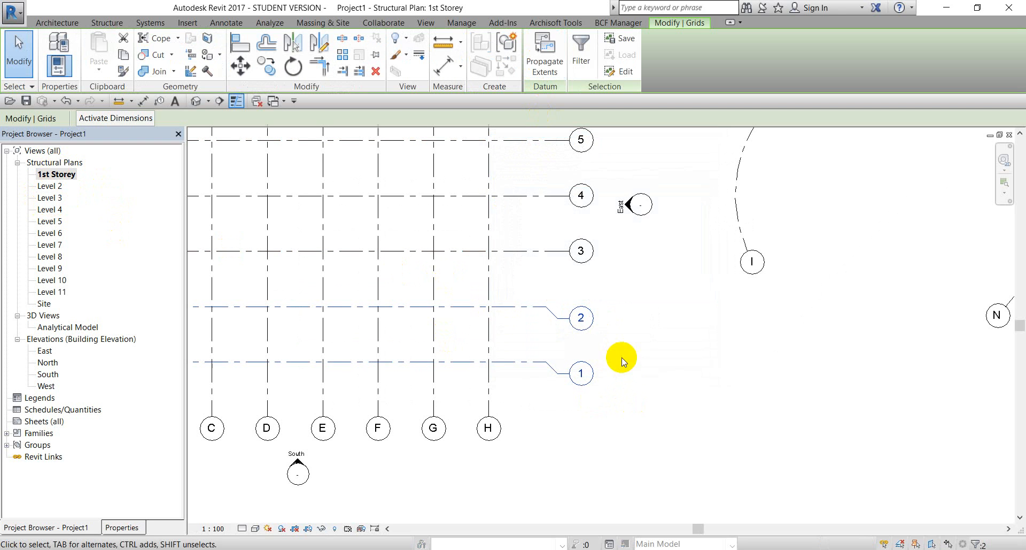
left_click(568, 344)
double_click(47, 198)
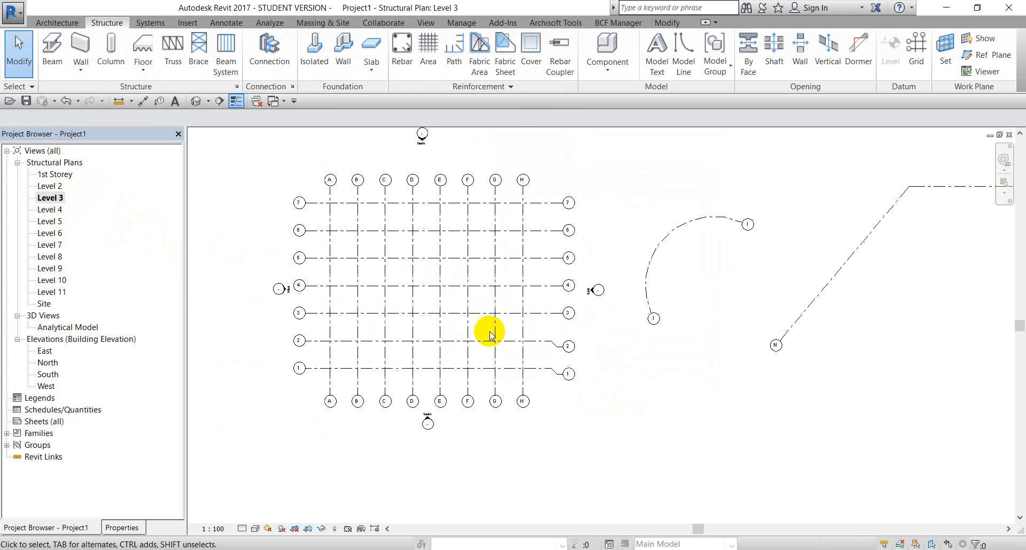
double_click(50, 244)
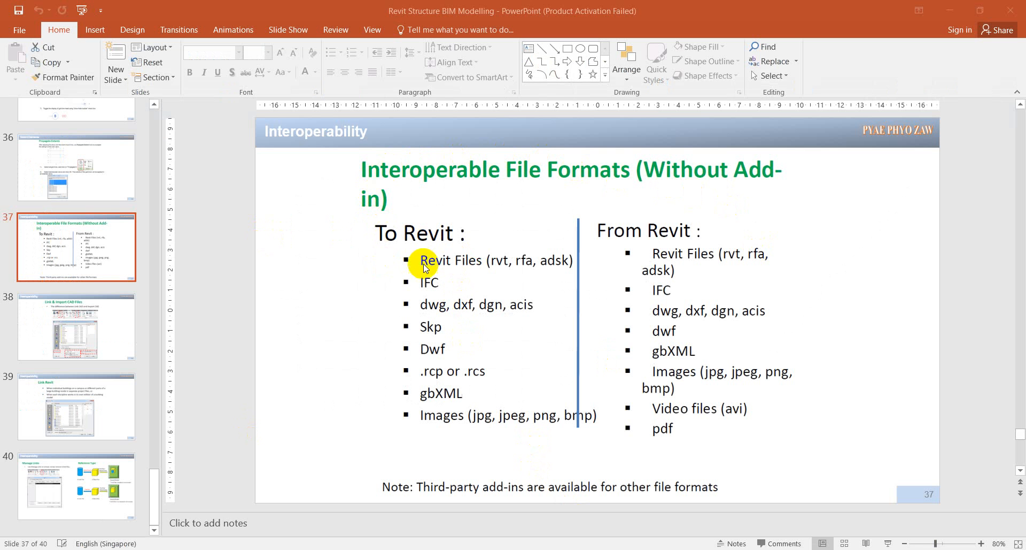
- Switch to the PowerPoint presentation and browse slides 36 to 40, returning to Interoperable File Formats slide 37
left_click(103, 198)
left_click(86, 178)
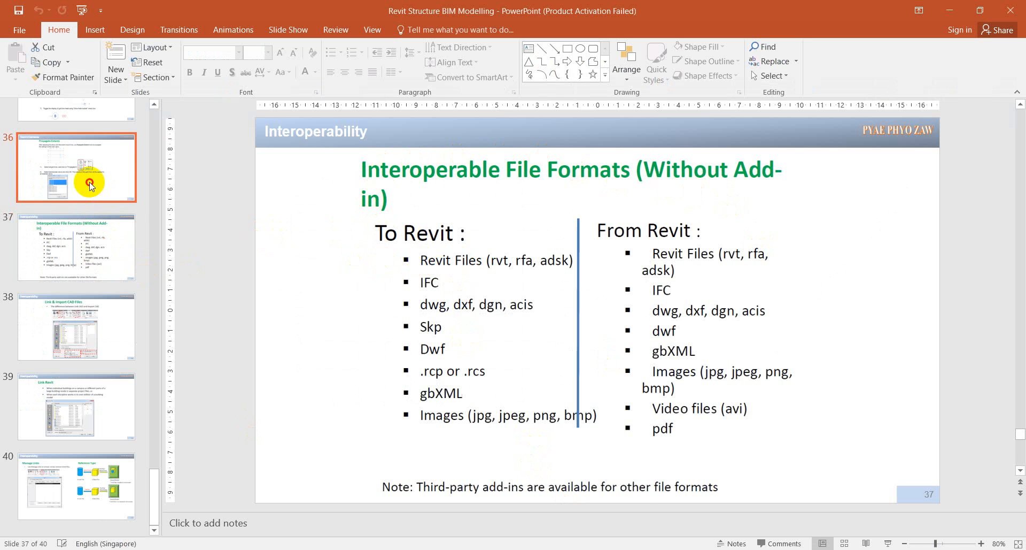
left_click(85, 242)
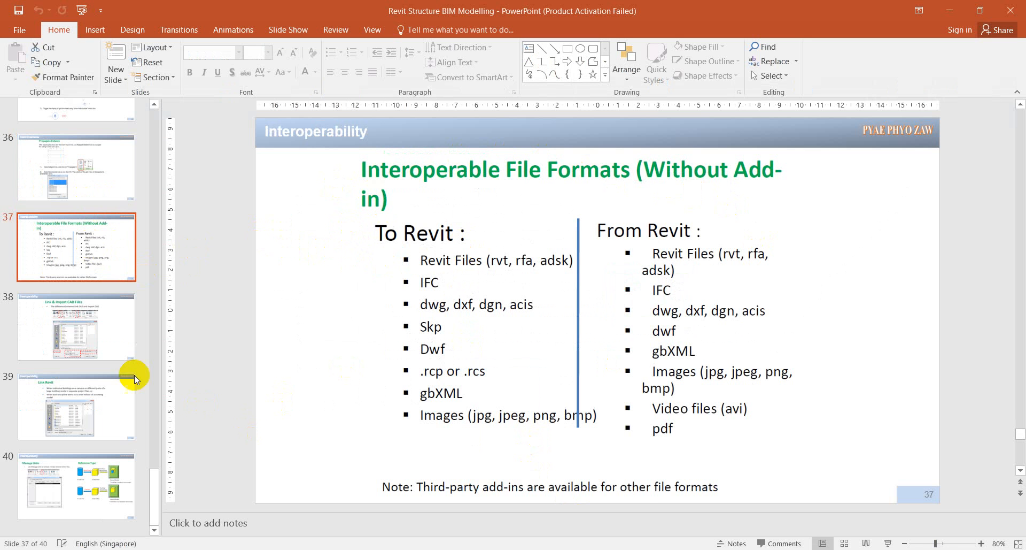
left_click(128, 357)
left_click(99, 398)
left_click(96, 454)
left_click(87, 337)
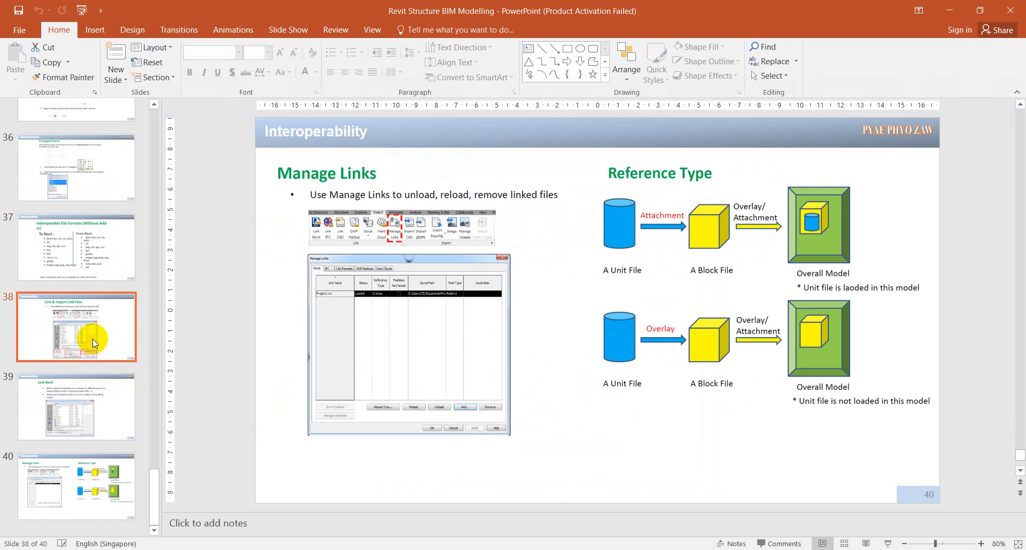
left_click(86, 258)
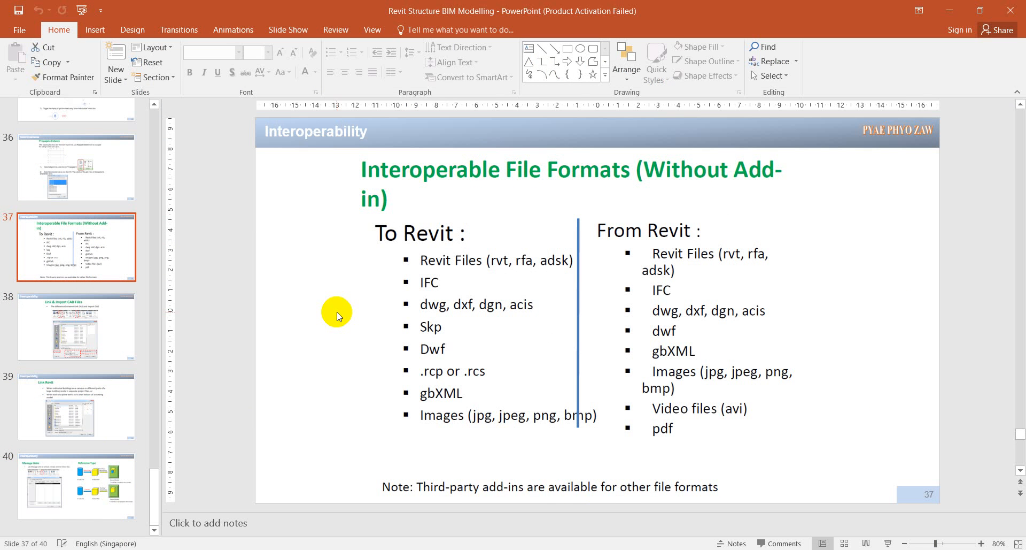